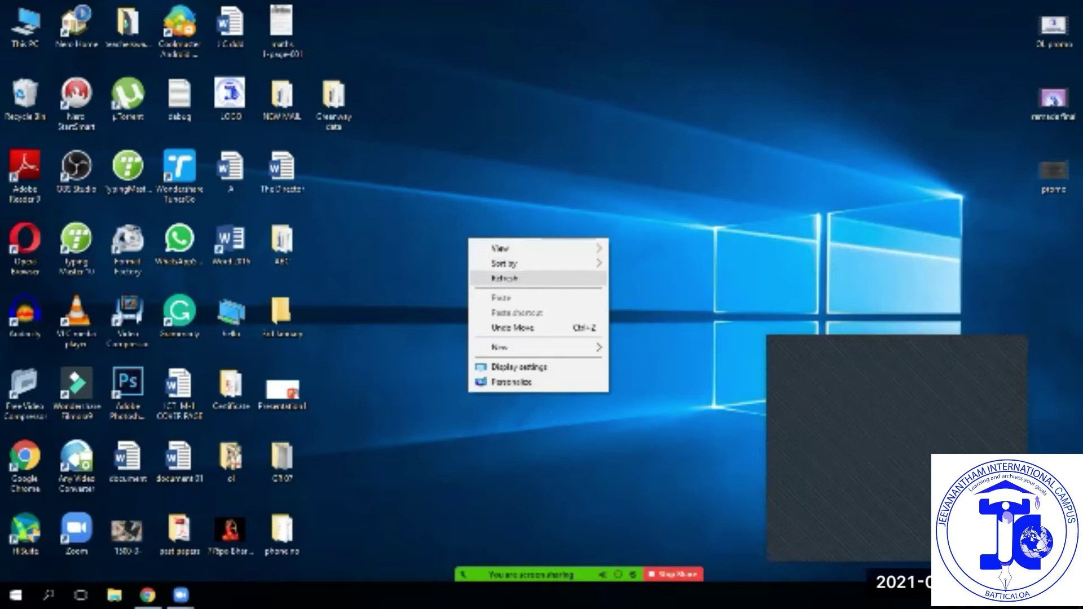
right_click(464, 220)
click(501, 262)
right_click(442, 228)
click(485, 269)
right_click(467, 262)
click(502, 302)
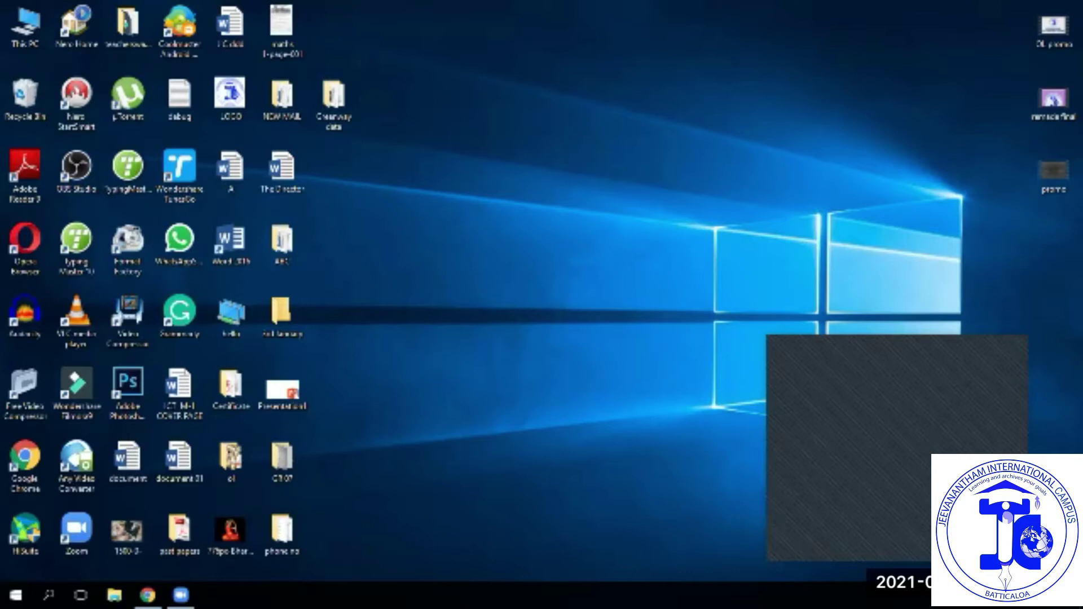
right_click(27, 17)
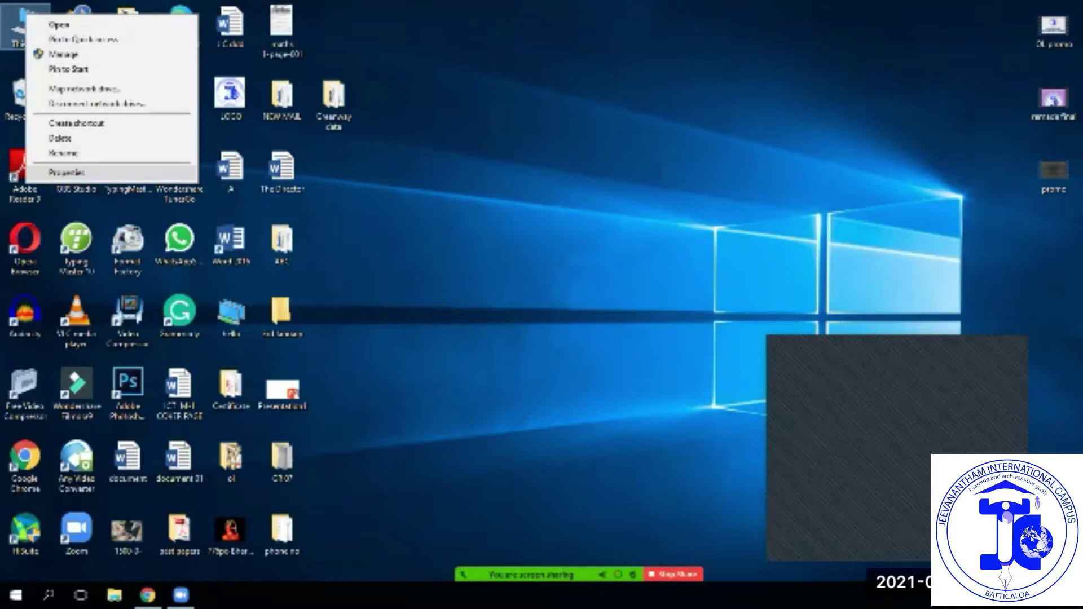
right_click(457, 197)
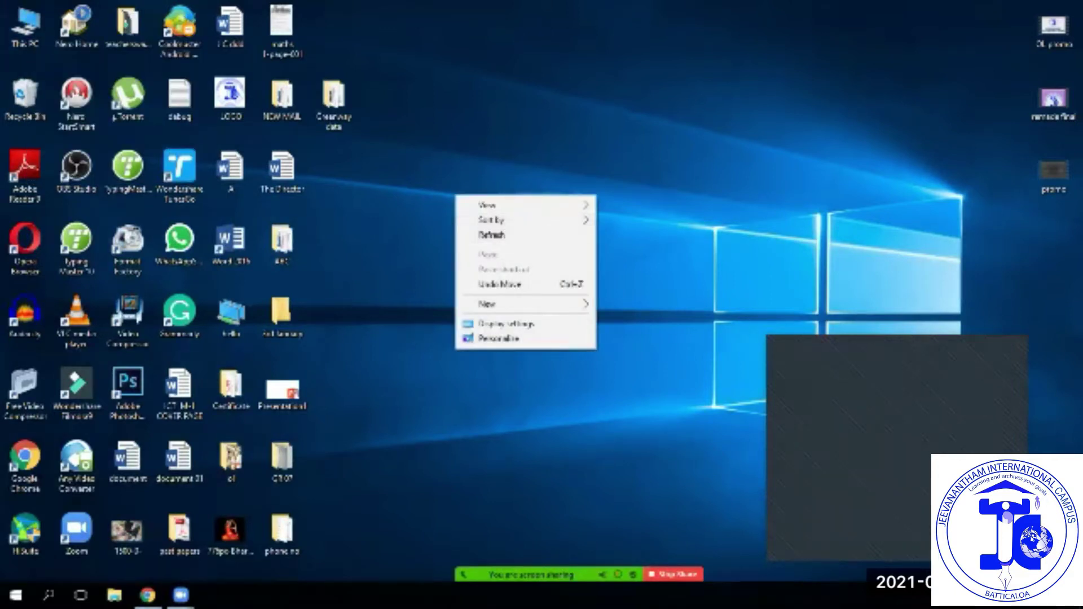
click(491, 234)
right_click(486, 199)
click(519, 239)
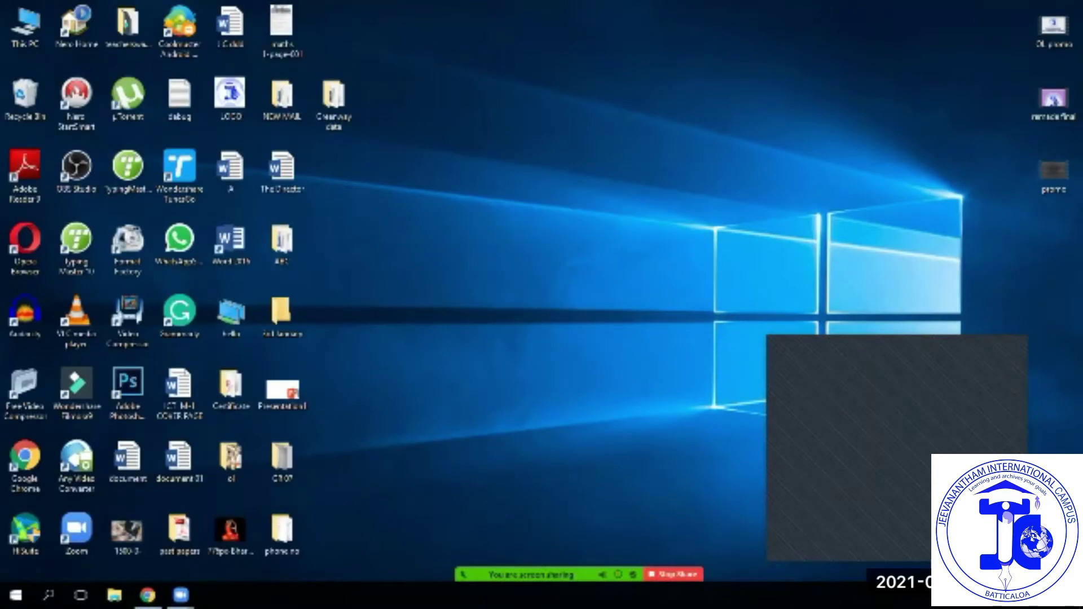
- Launch Word 2016 from a system search for "WORD" and create a blank document
click(49, 595)
text(w)
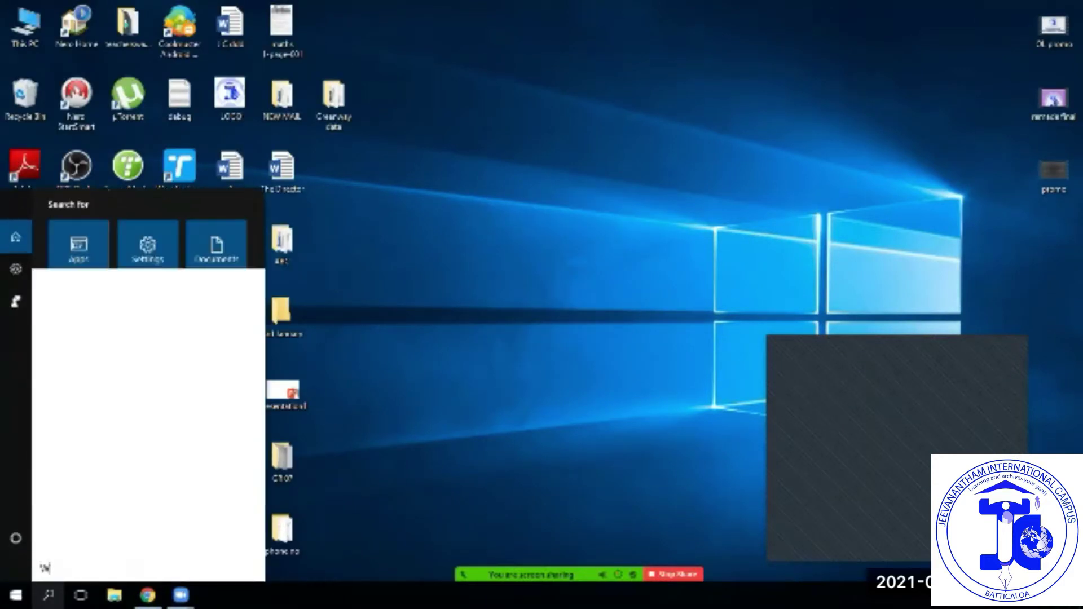
text(ORD)
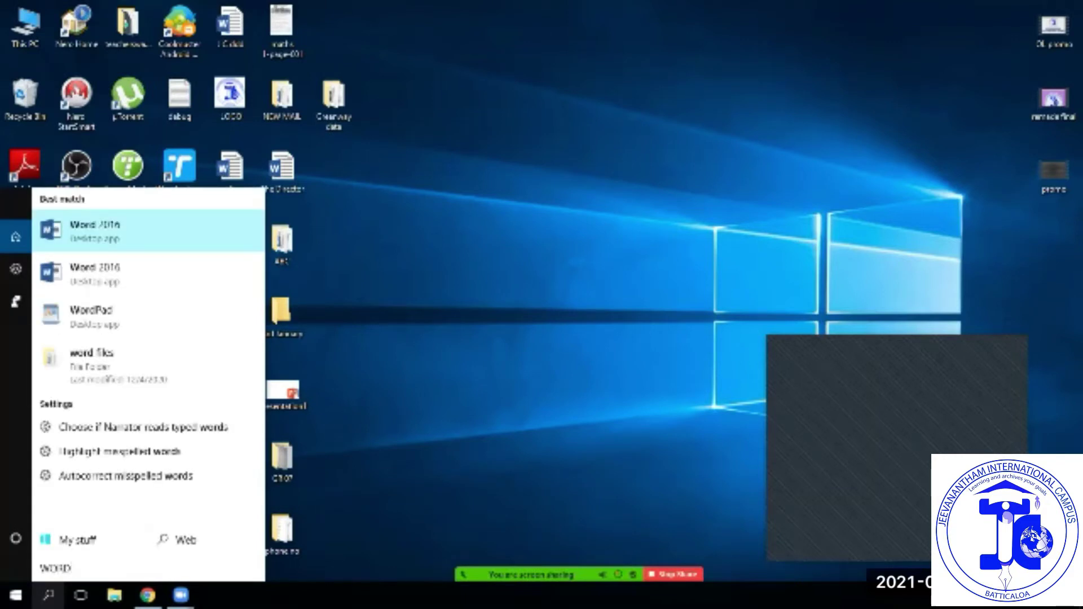
key(Return)
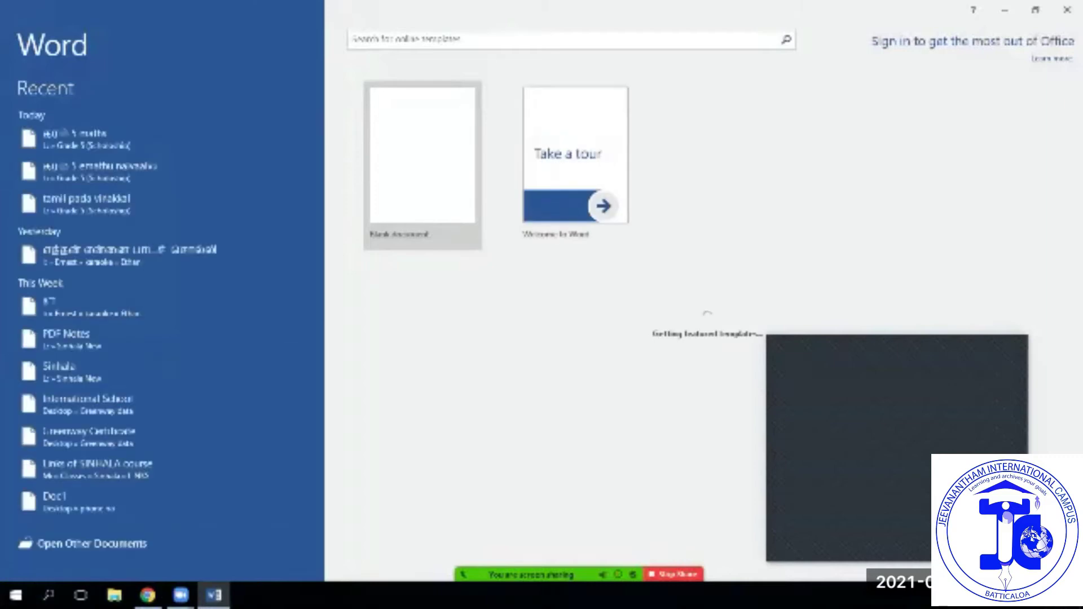
key(Return)
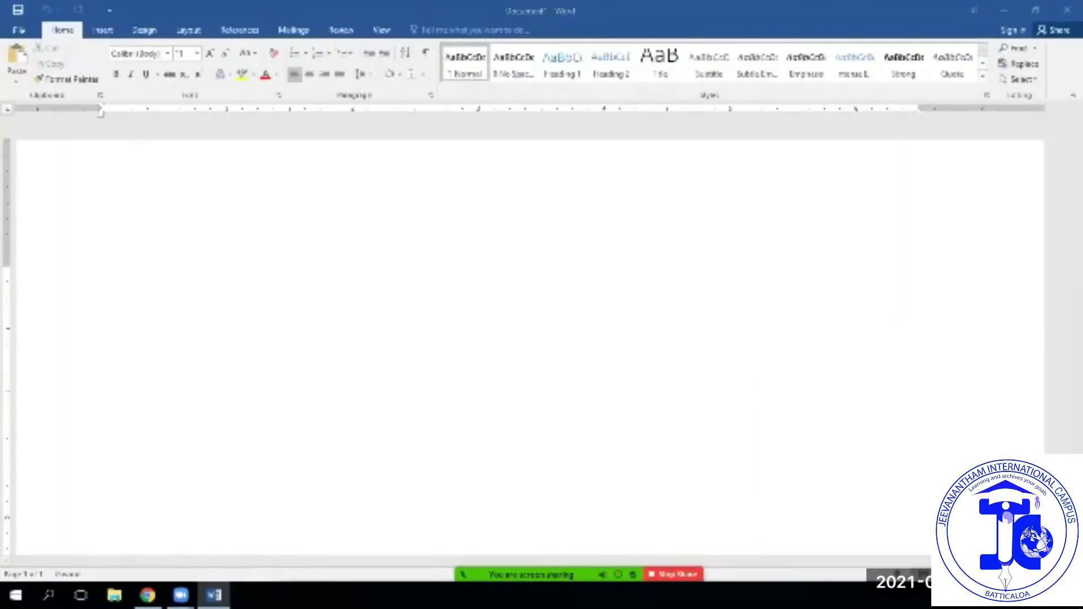
click(1035, 10)
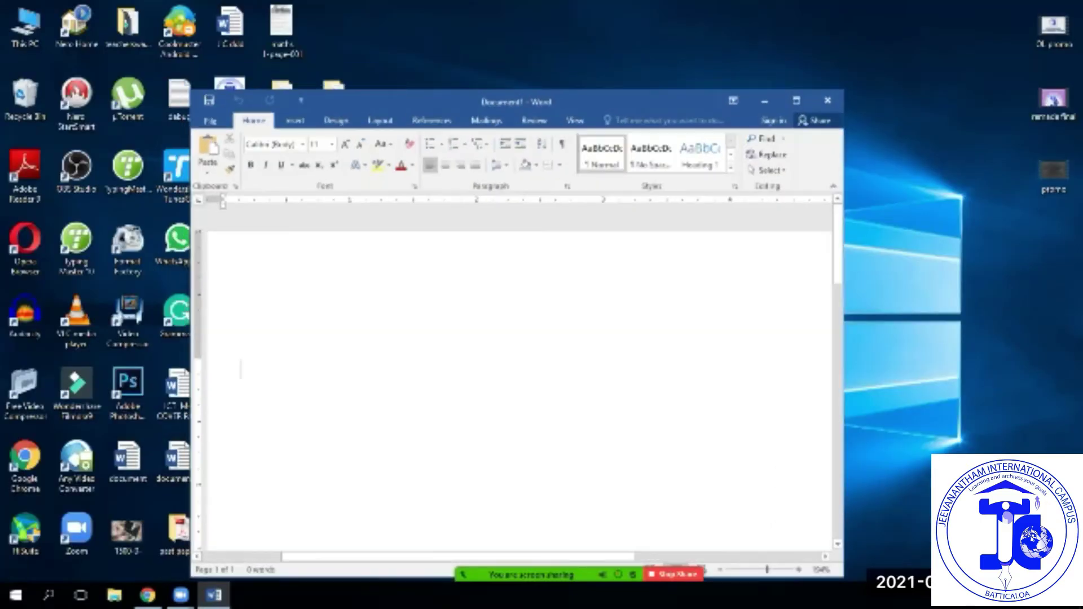
key(super+Up)
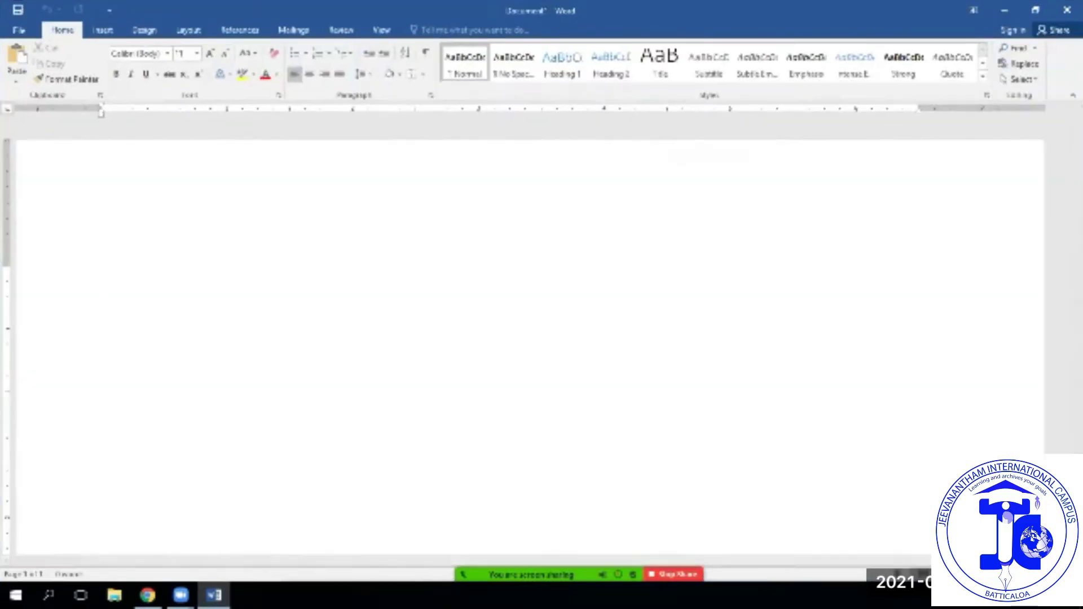
scroll(529, 347, down, 8)
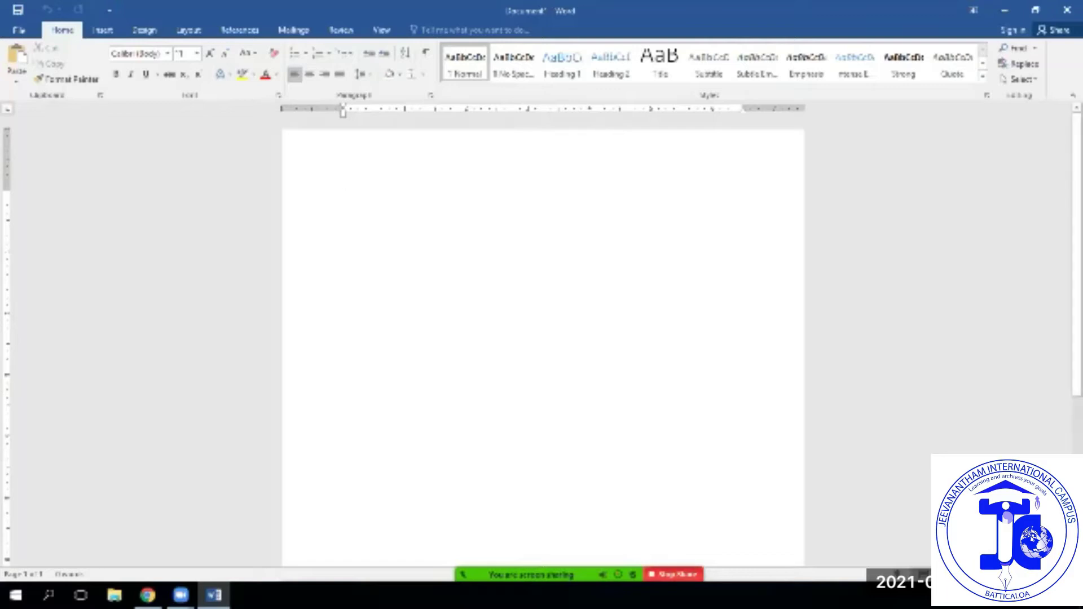
mouse_move(530, 574)
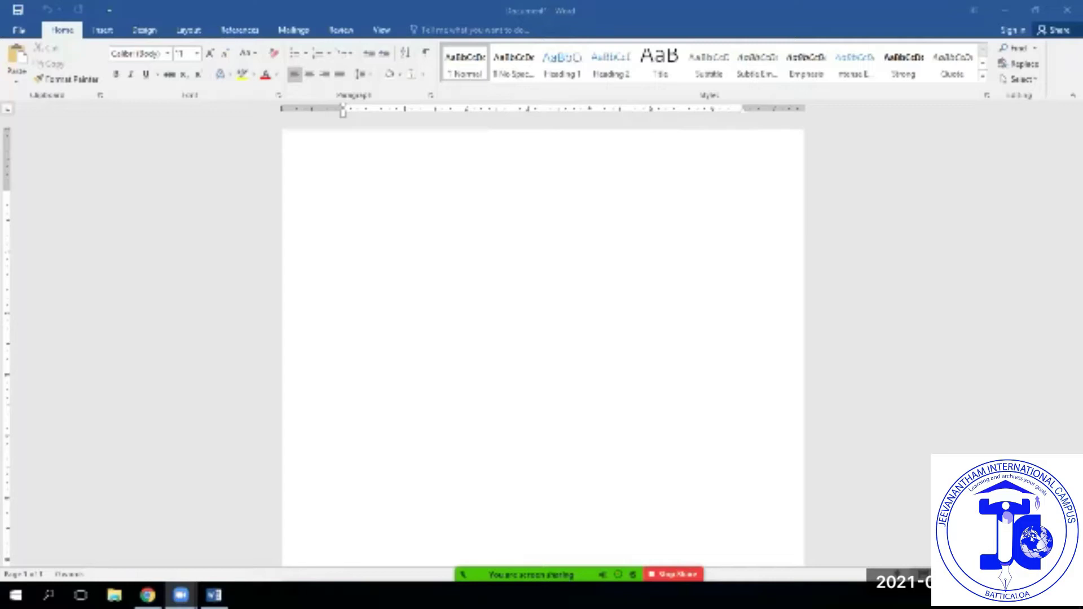
click(102, 29)
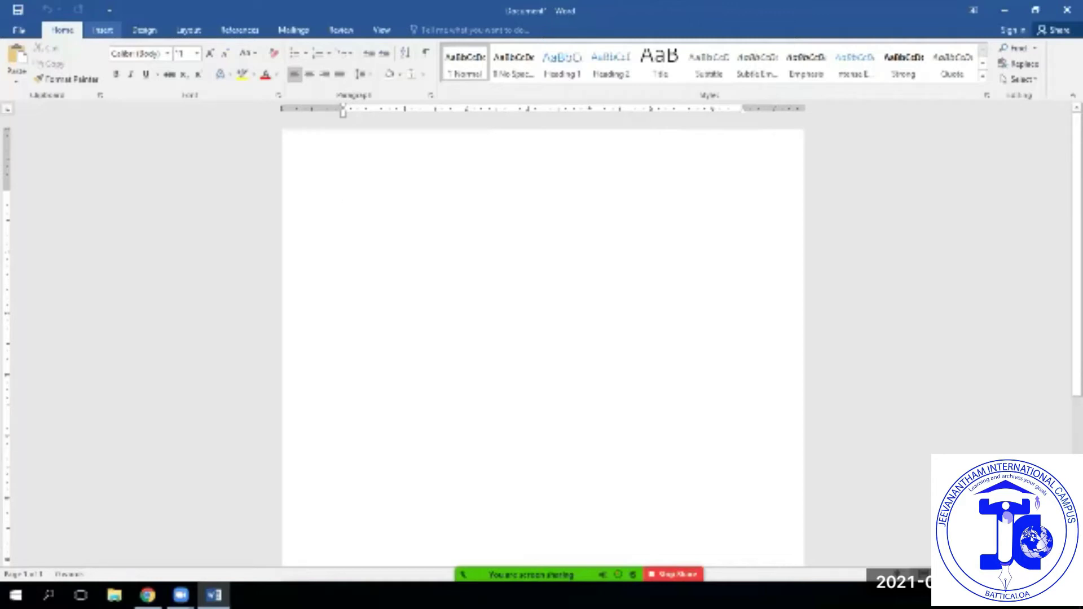
click(102, 30)
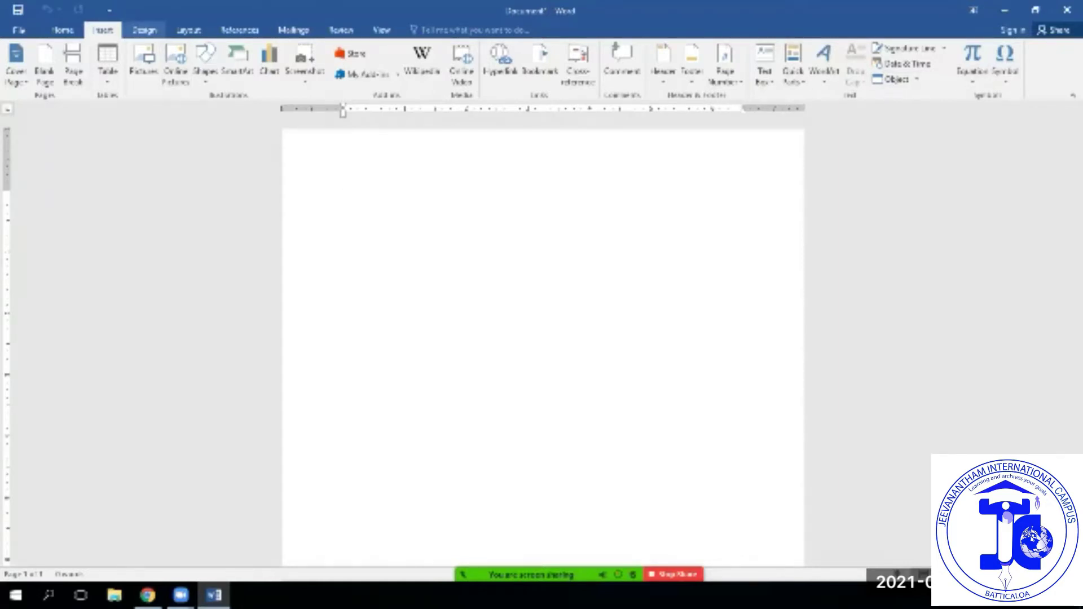
click(62, 29)
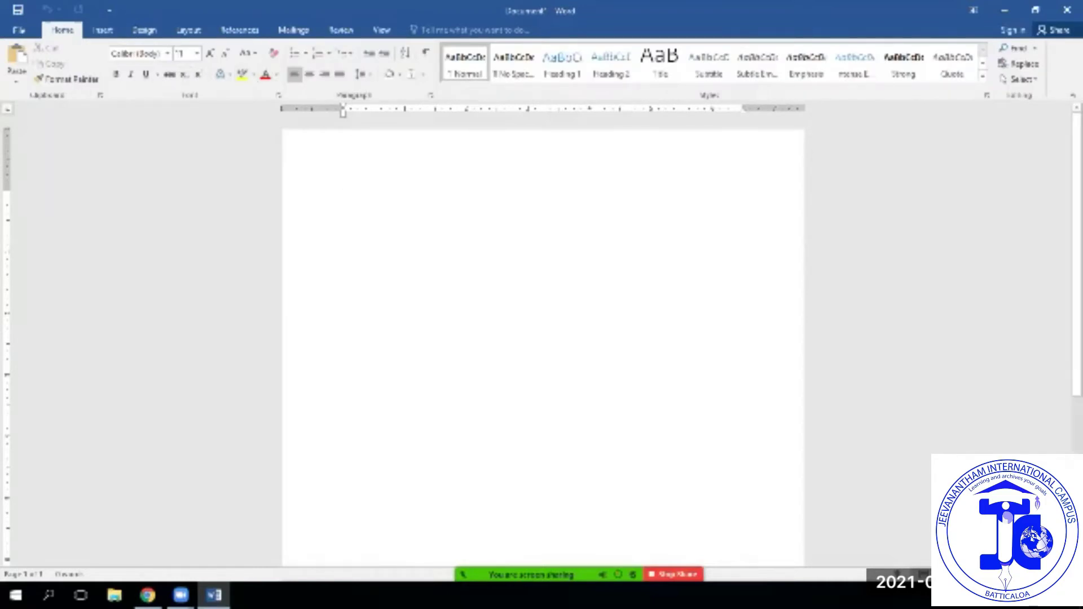
- Generate two paragraphs of sample text in the document with =RAND(2)
text(=RAND()
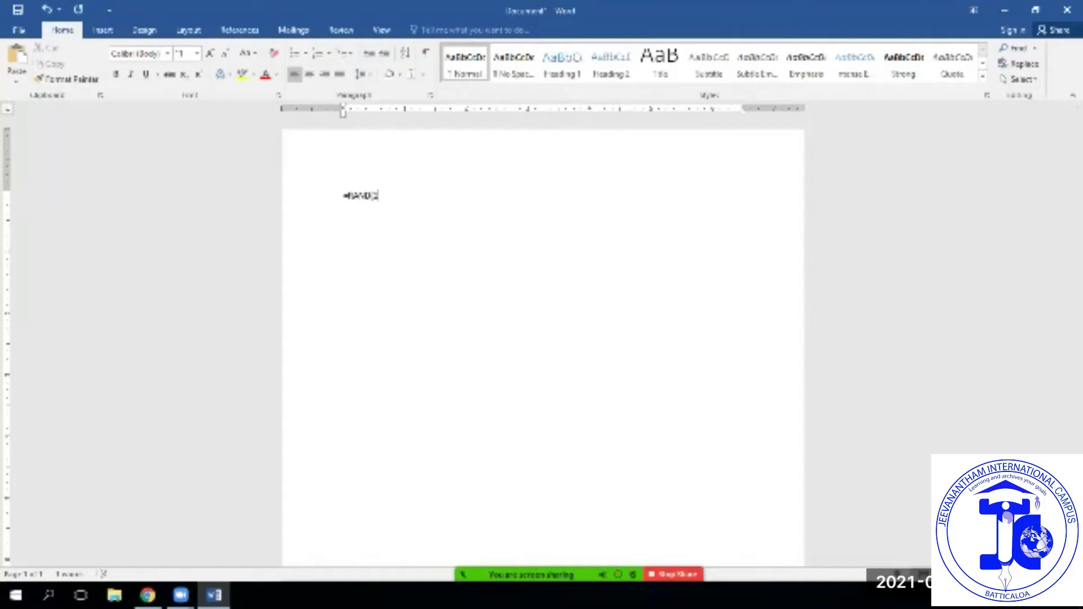
text(2))
key(Return)
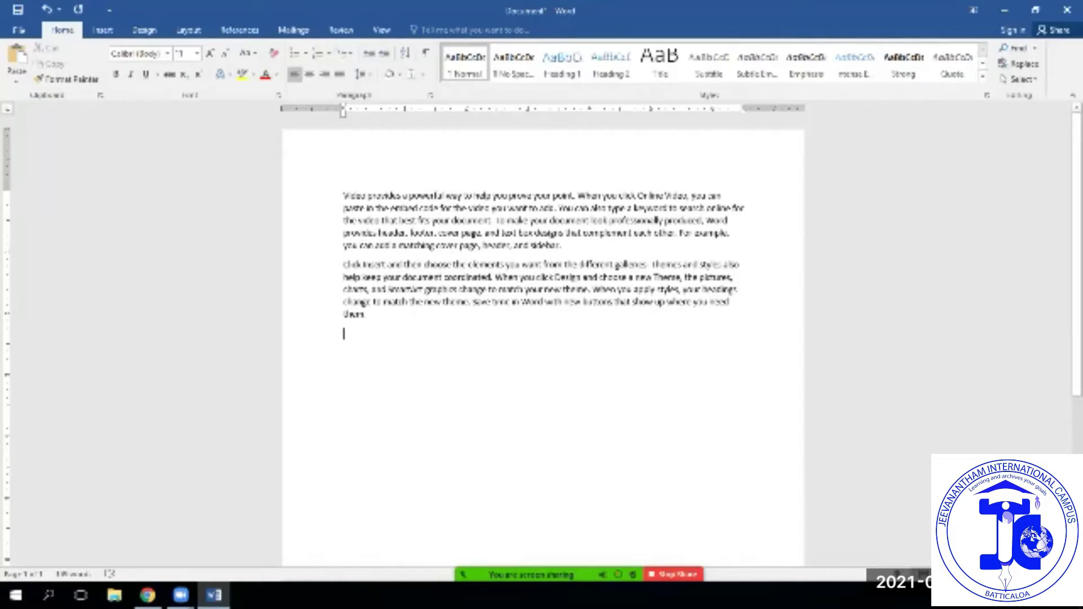
- Justify all the document text and make it bold, underlined and italic
key(ctrl+a)
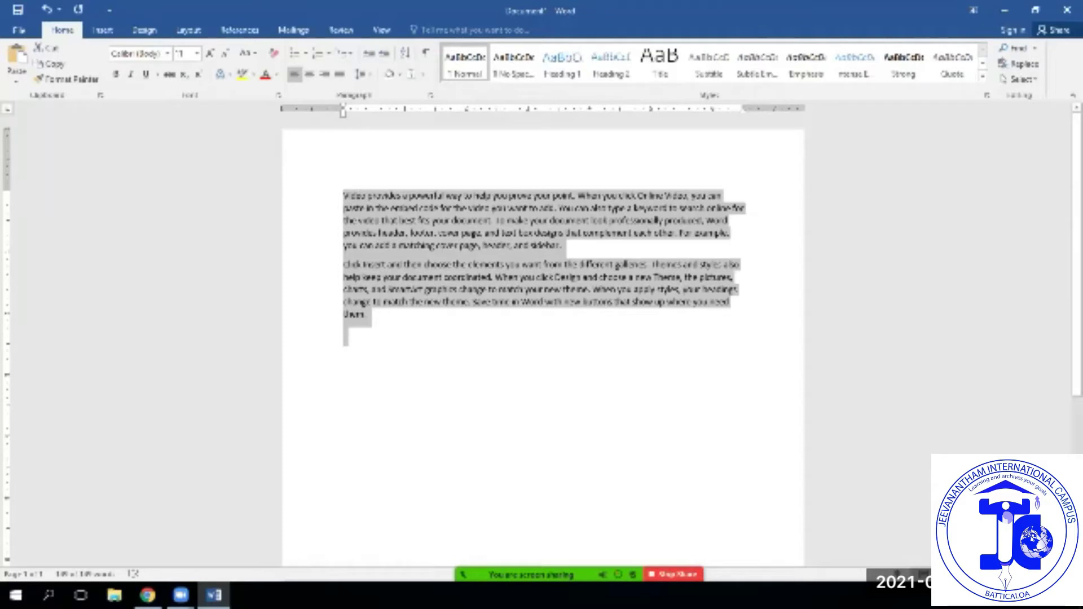
key(ctrl+j)
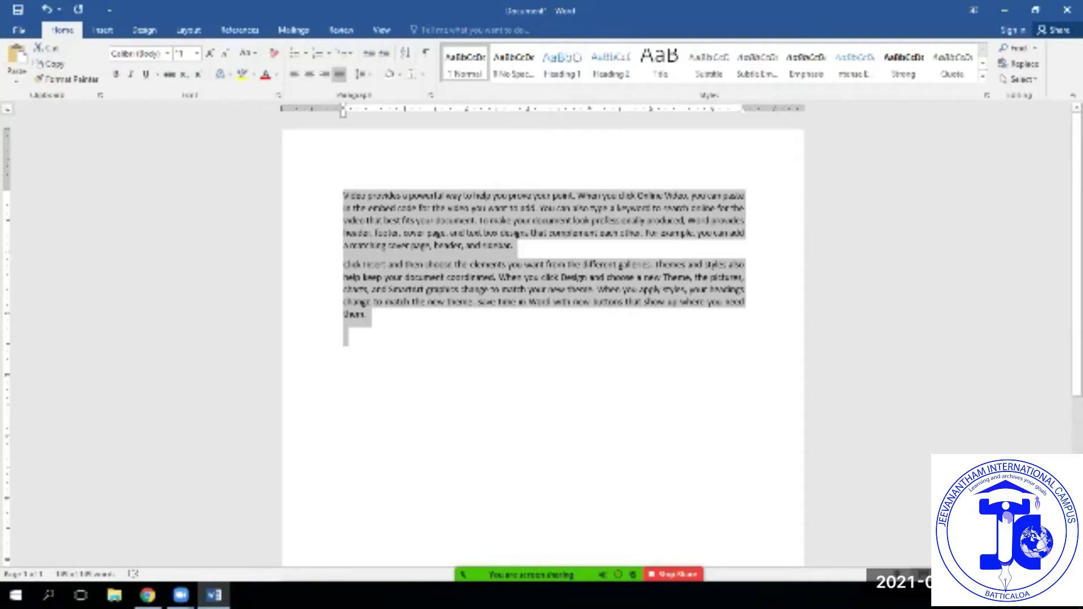
key(ctrl+b)
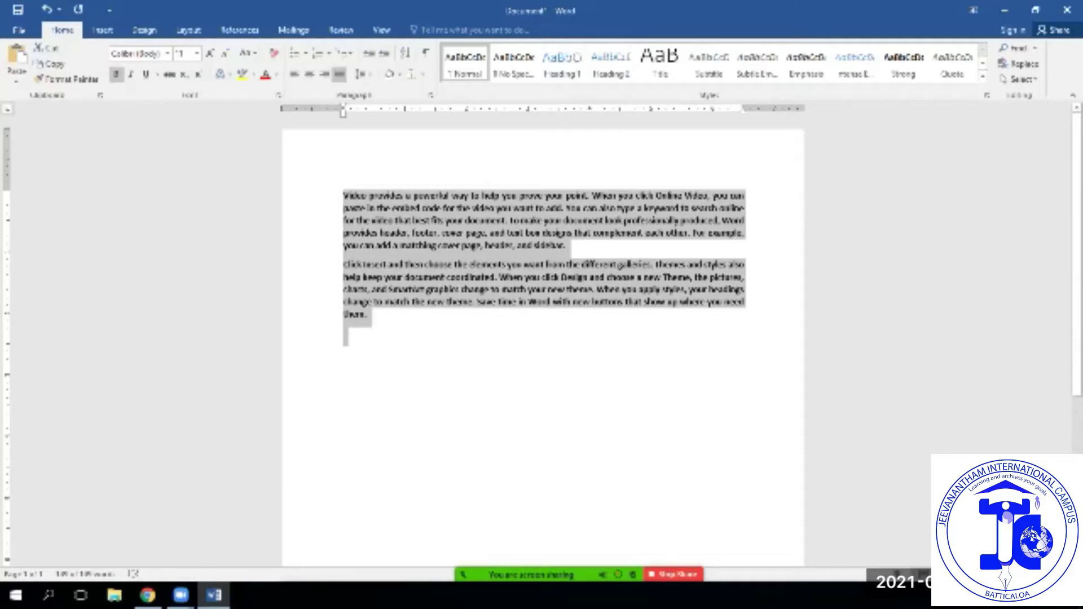
key(ctrl+u)
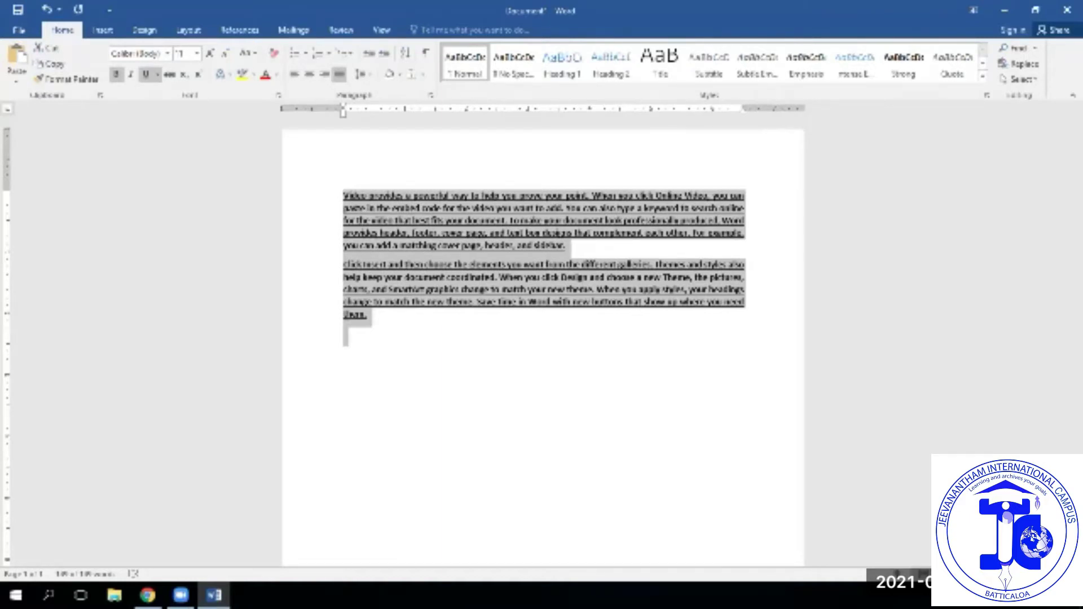
key(ctrl+i)
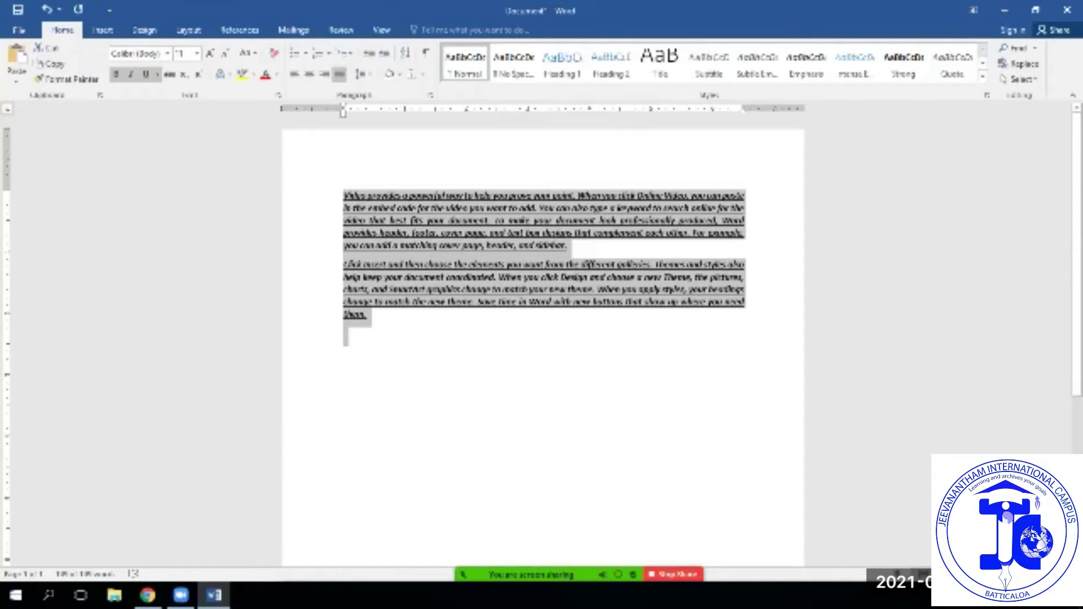
click(345, 334)
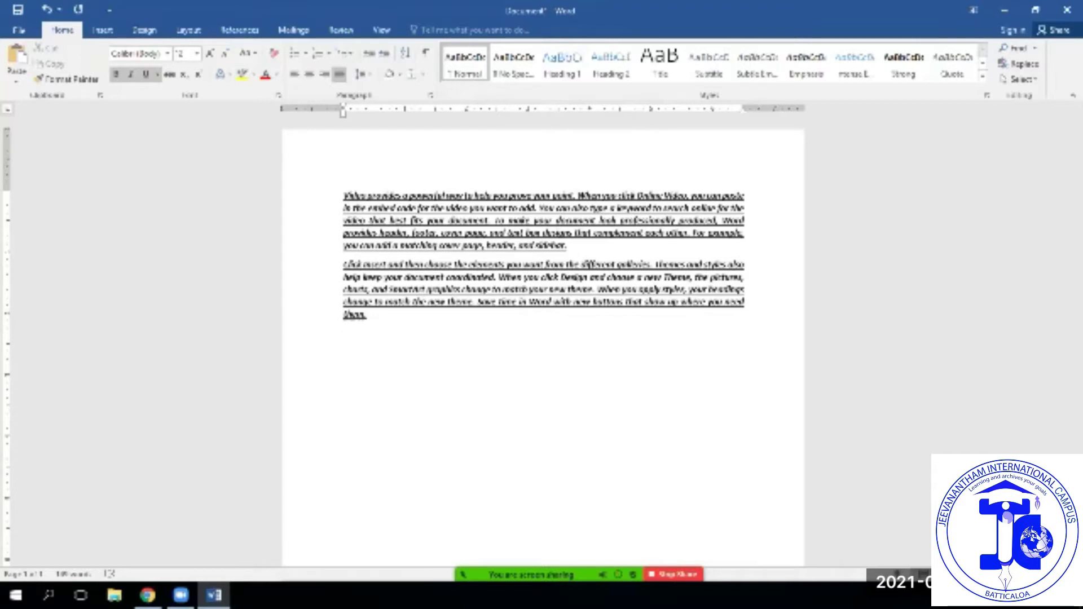
- Enlarge all the document text to 16 pt
key(ctrl+a)
key(ctrl+shift+period)
key(ctrl+shift+period)
key(ctrl+shift+period)
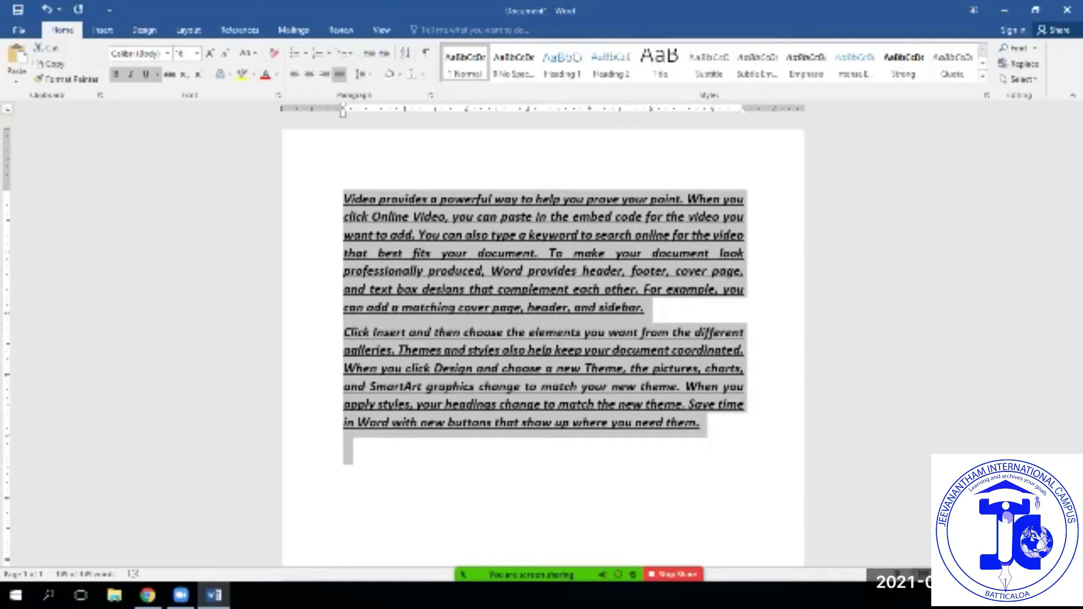
- Delete all the document text and undo the deletion
key(Delete)
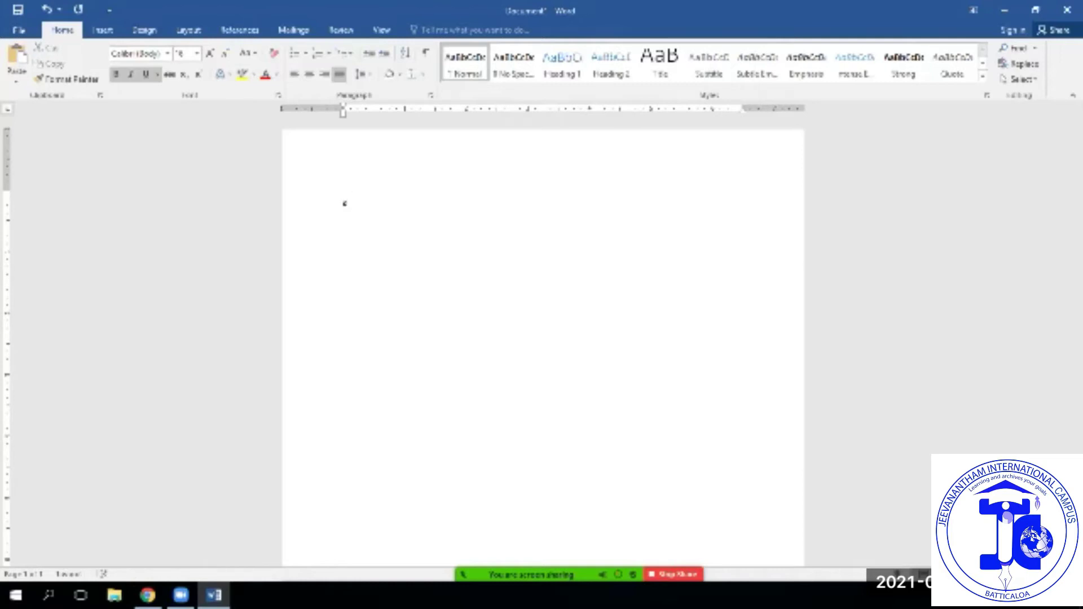
key(ctrl+z)
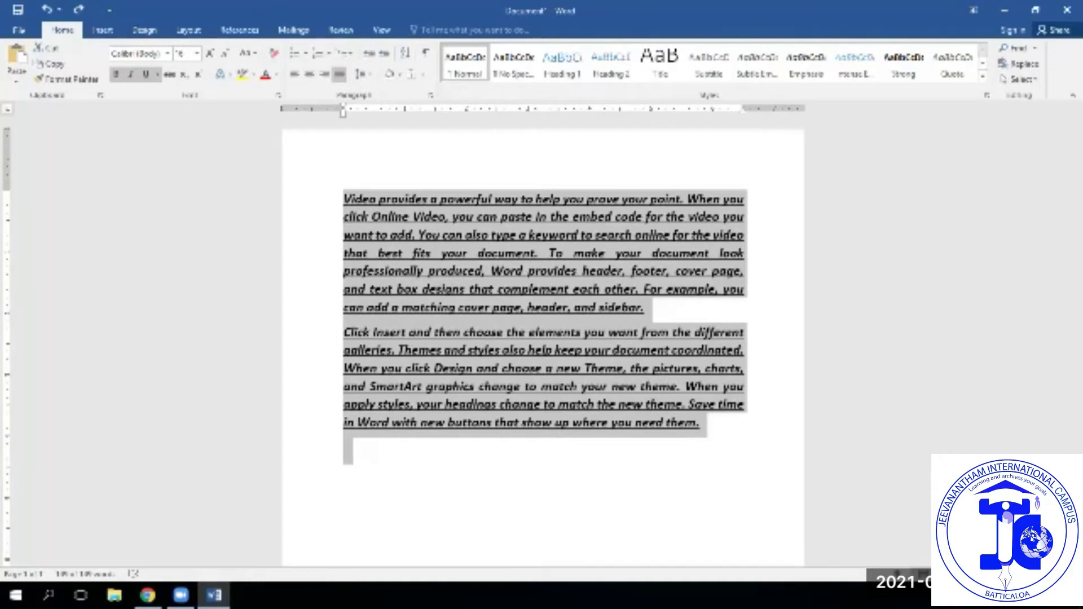
- Step the font size of all the text down and up, ending at 14 pt
key(ctrl+shift+comma)
key(ctrl+shift+comma)
key(ctrl+shift+comma)
key(ctrl+shift+comma)
key(ctrl+shift+comma)
key(ctrl+shift+period)
key(ctrl+shift+period)
key(ctrl+shift+period)
key(ctrl+shift+period)
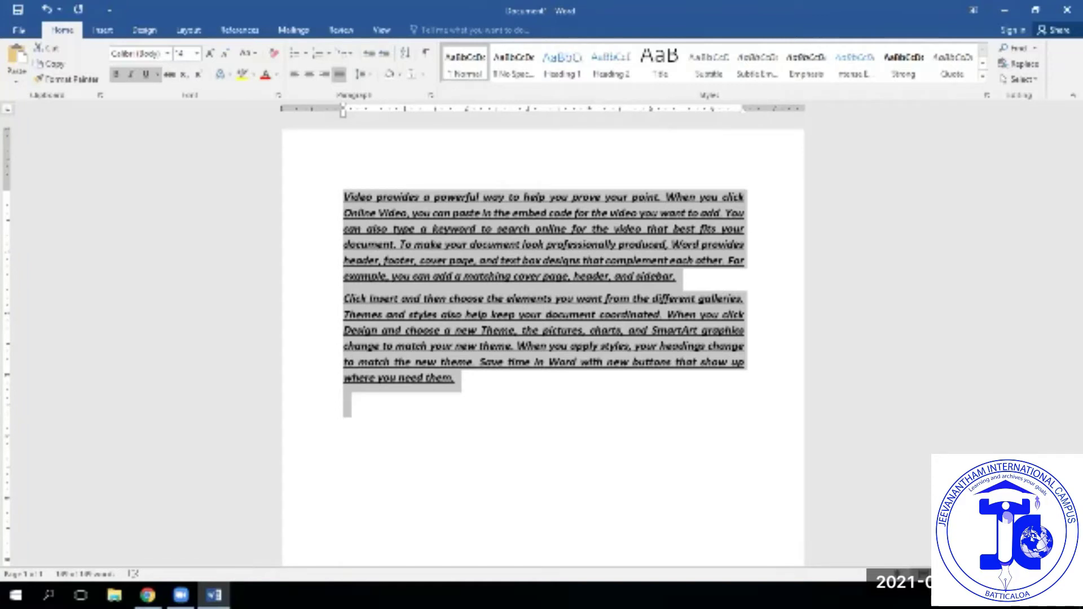
- Turn off bold, underline and italic on the empty last line and check its settings in the Font dialog
click(344, 402)
key(ctrl+b)
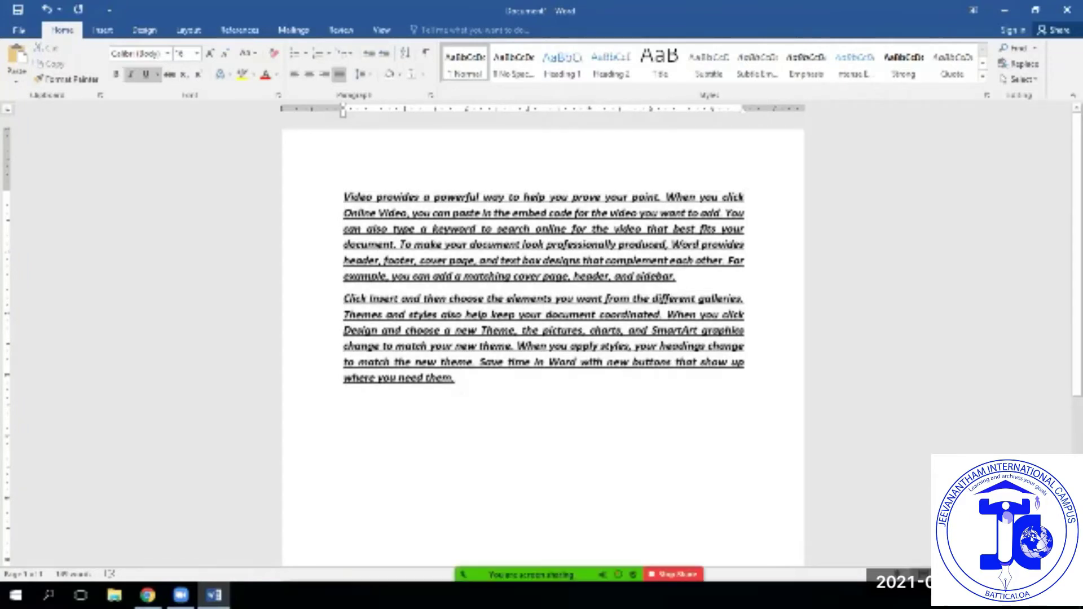
key(ctrl+u)
key(ctrl+i)
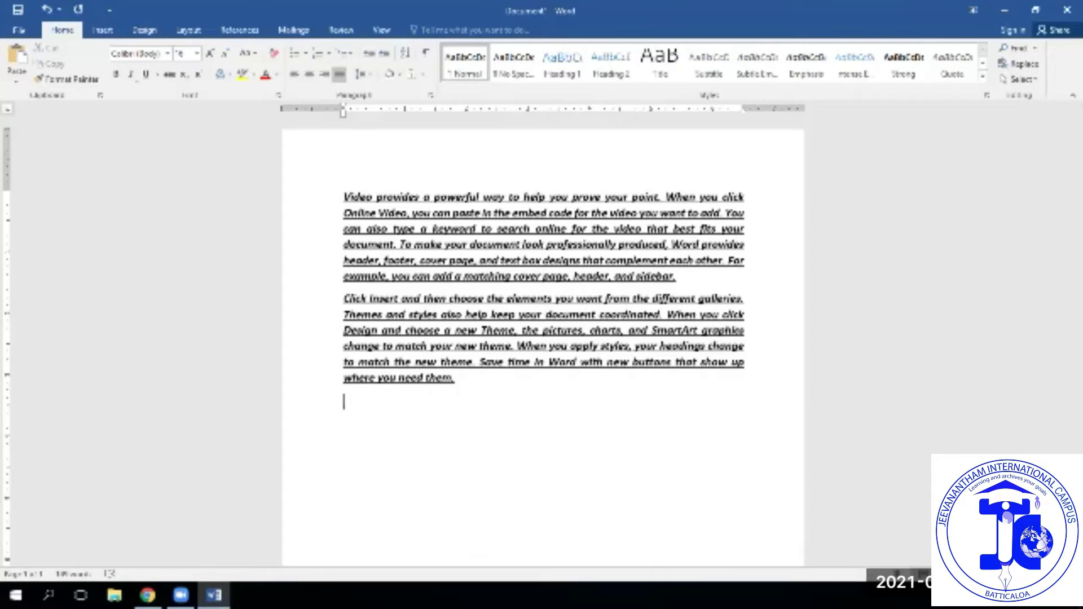
key(ctrl+d)
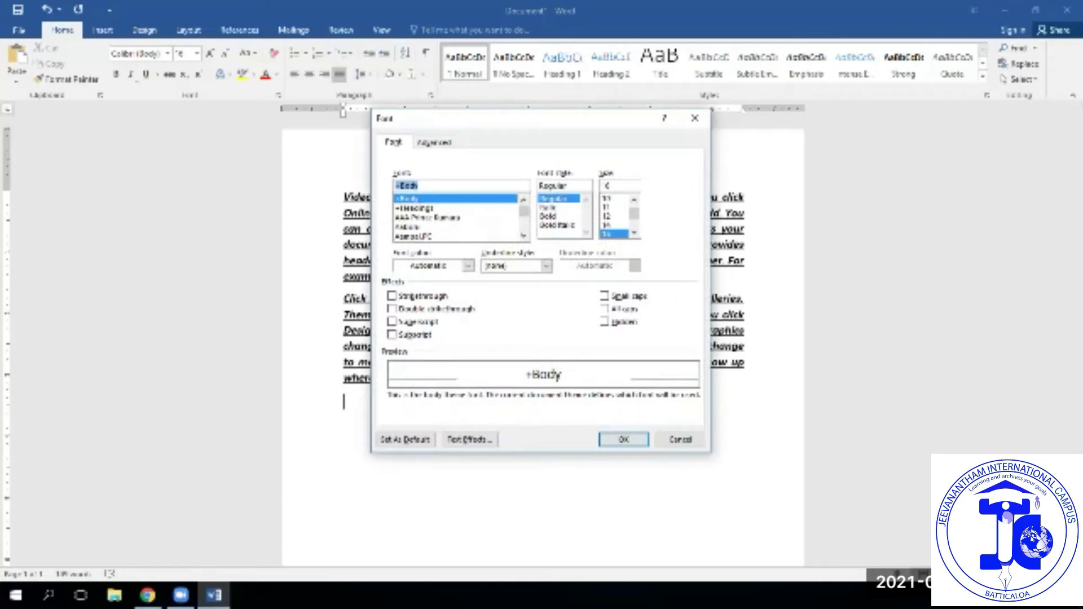
key(Escape)
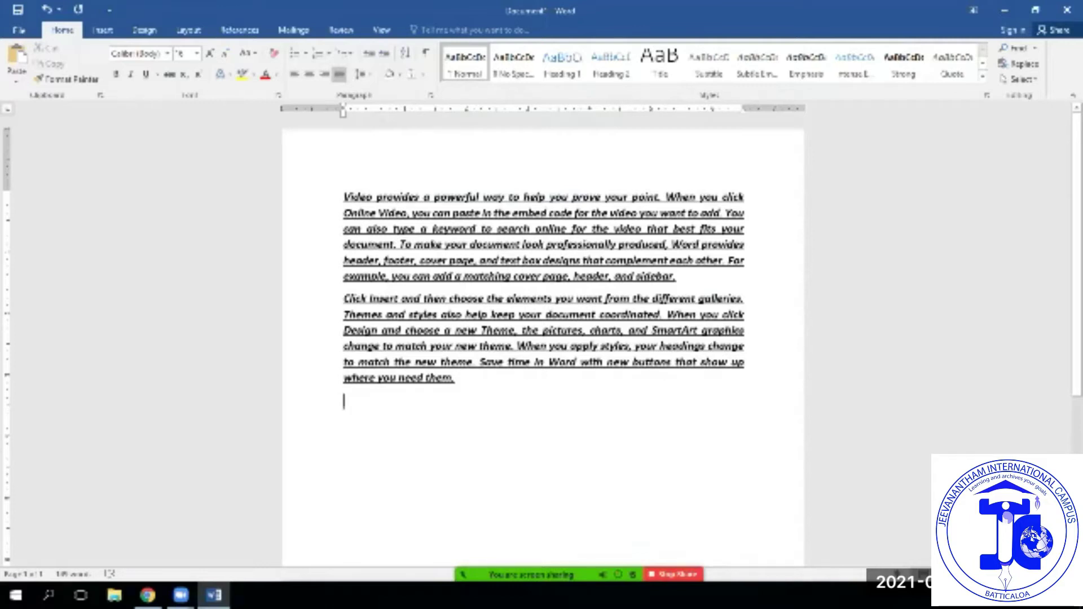
text(2)
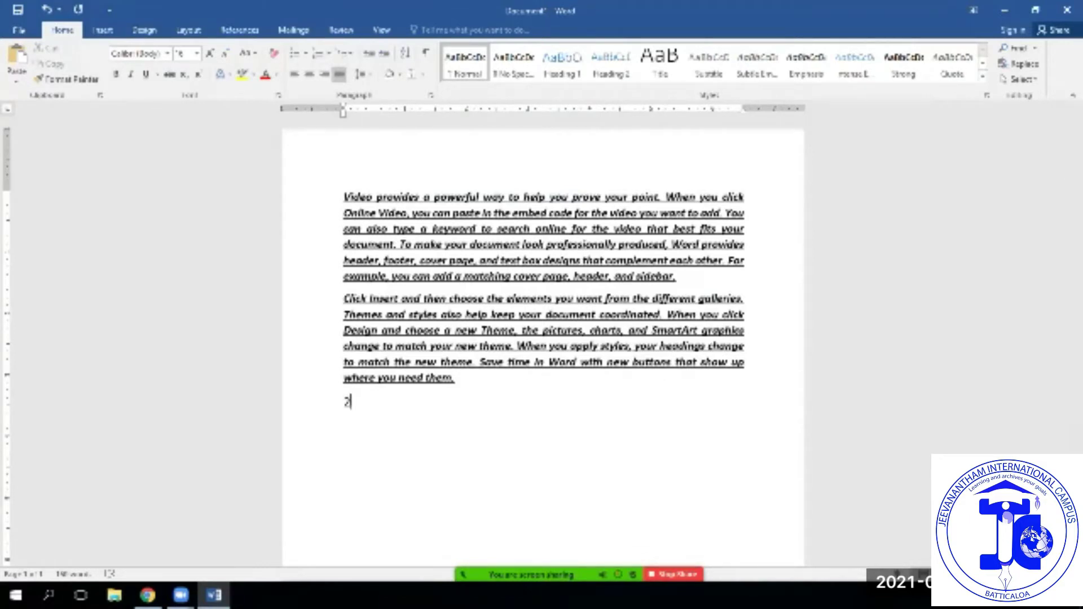
key(ctrl+equal)
key(BackSpace)
key(BackSpace)
text(10th)
key(BackSpace)
key(BackSpace)
key(BackSpace)
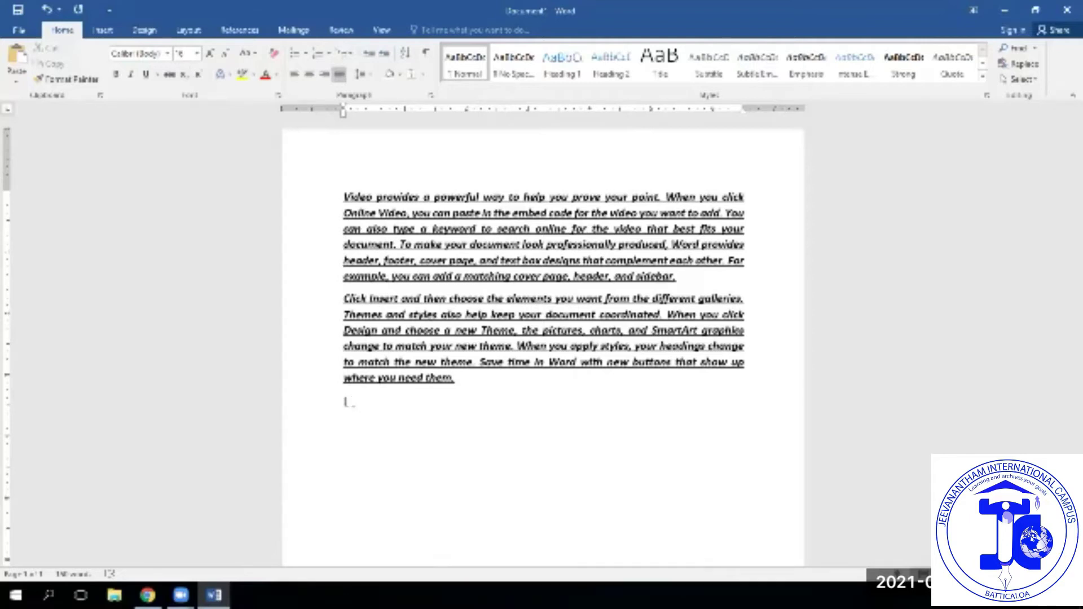
text(iO)
key(BackSpace)
key(BackSpace)
key(BackSpace)
- Write "Log" with a subscript 2 below the paragraphs and start a new line
text(logH)
key(ctrl+equal)
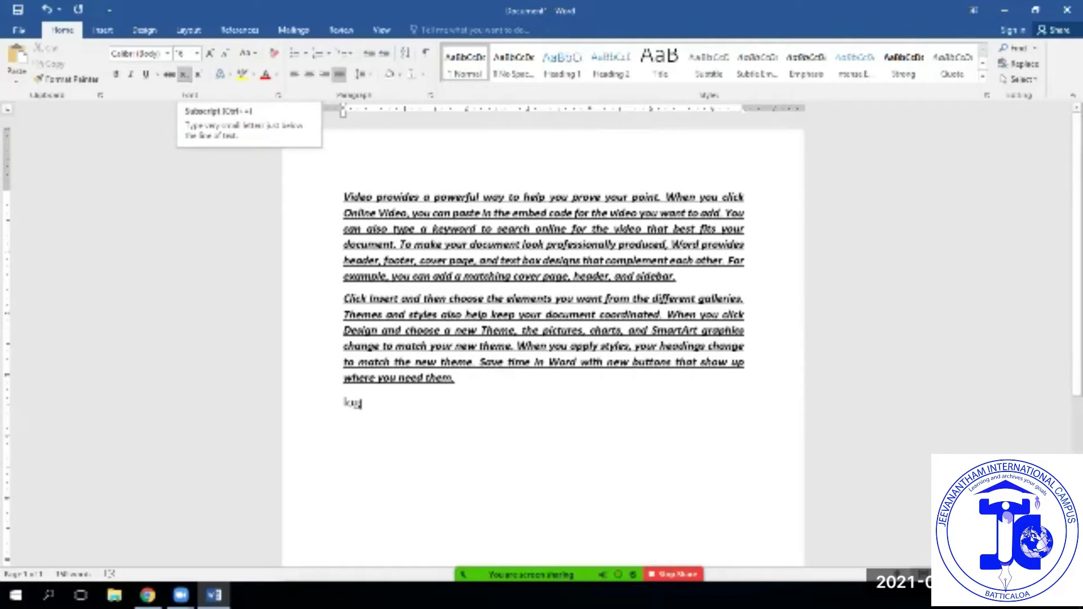
text(2)
key(Return)
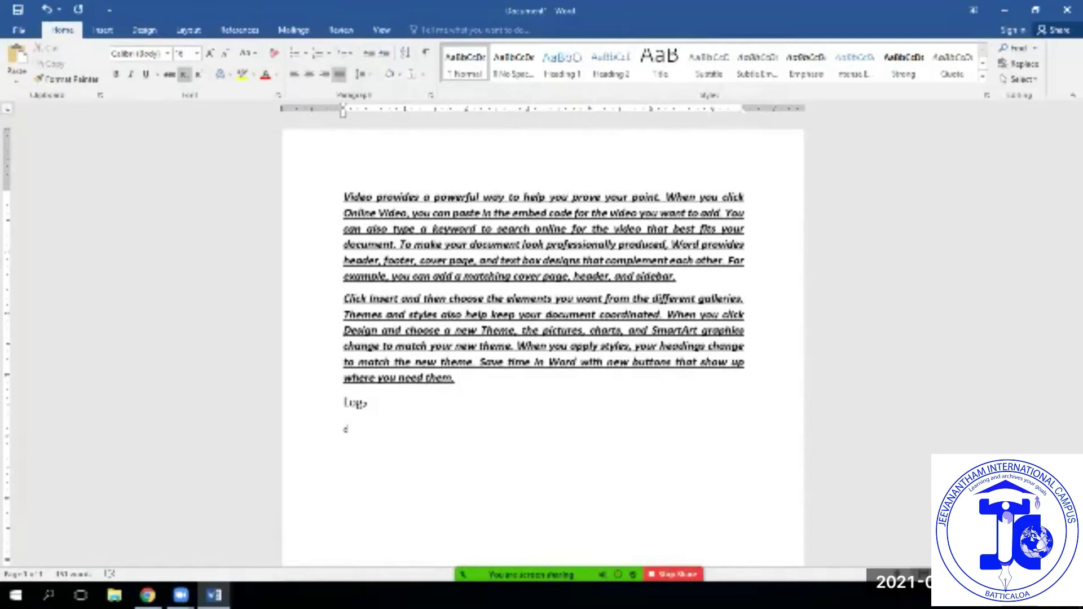
- Try superscript formatting on the line below "Log" and delete both sample lines
key(ctrl+shift+plus)
drag(343, 403, 355, 429)
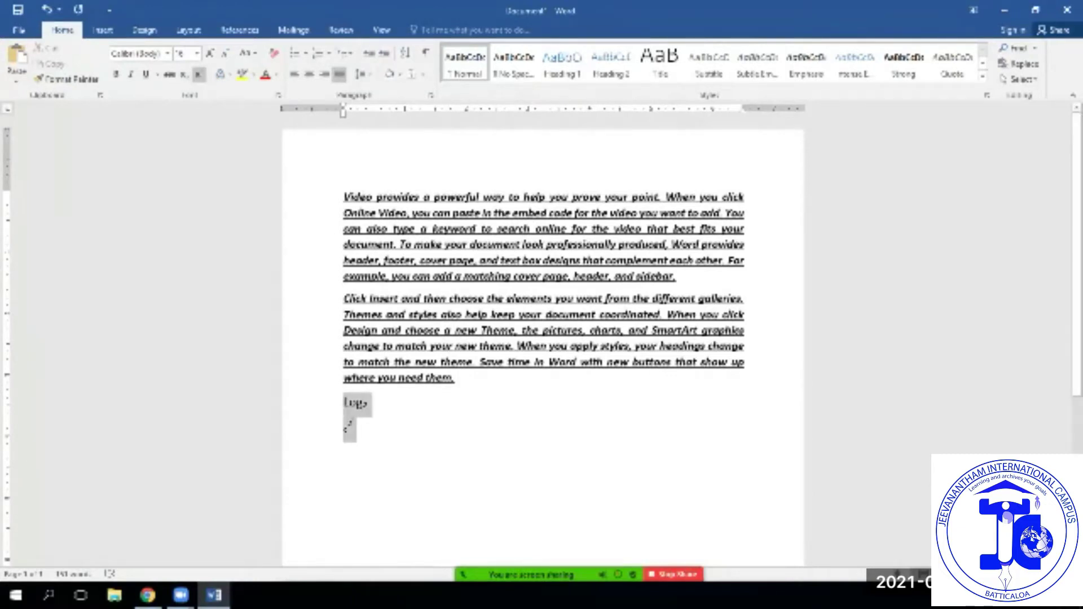
key(BackSpace)
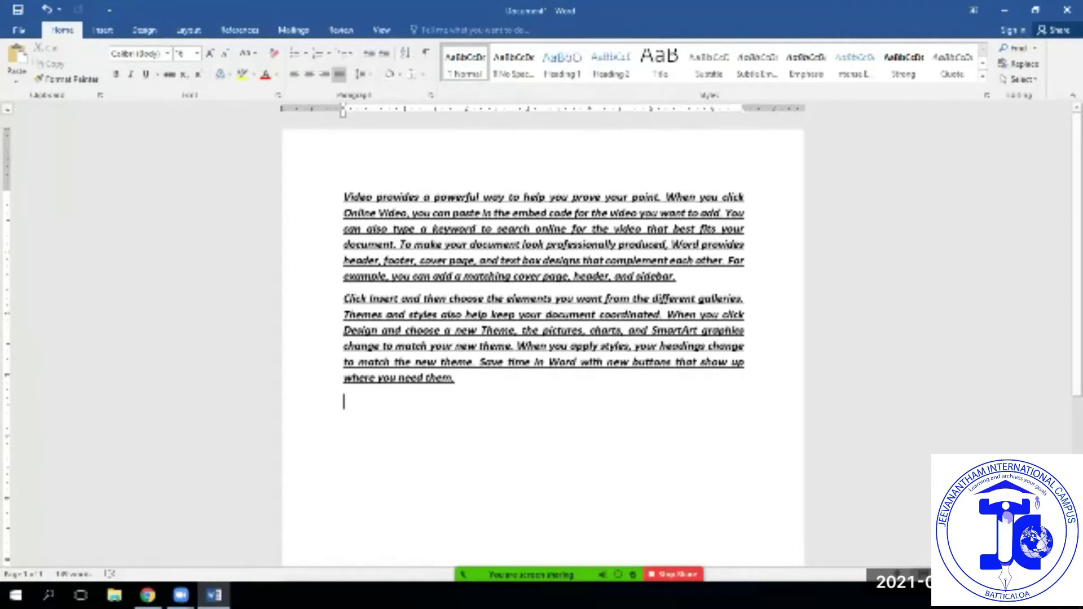
- Select both paragraphs, look them up with Find, close the search and return to the empty last line
mouse_move(550, 574)
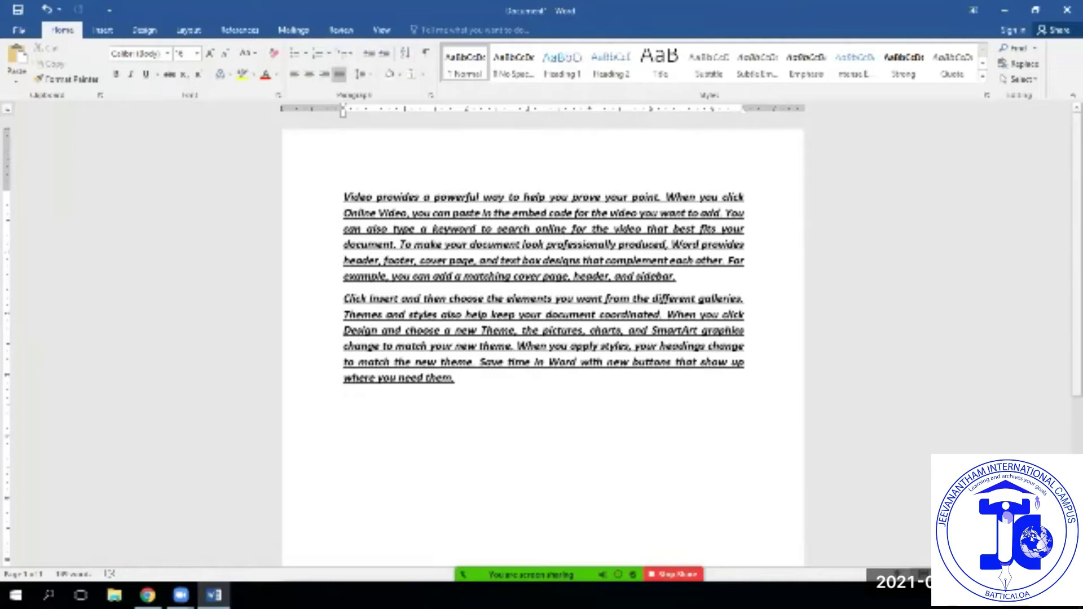
key(shift+Up)
key(shift+Up)
key(shift+Up)
key(shift+Up)
key(shift+Up)
key(shift+Up)
key(shift+Up)
key(shift+Up)
key(shift+Up)
key(shift+Up)
key(shift+Up)
key(shift+Up)
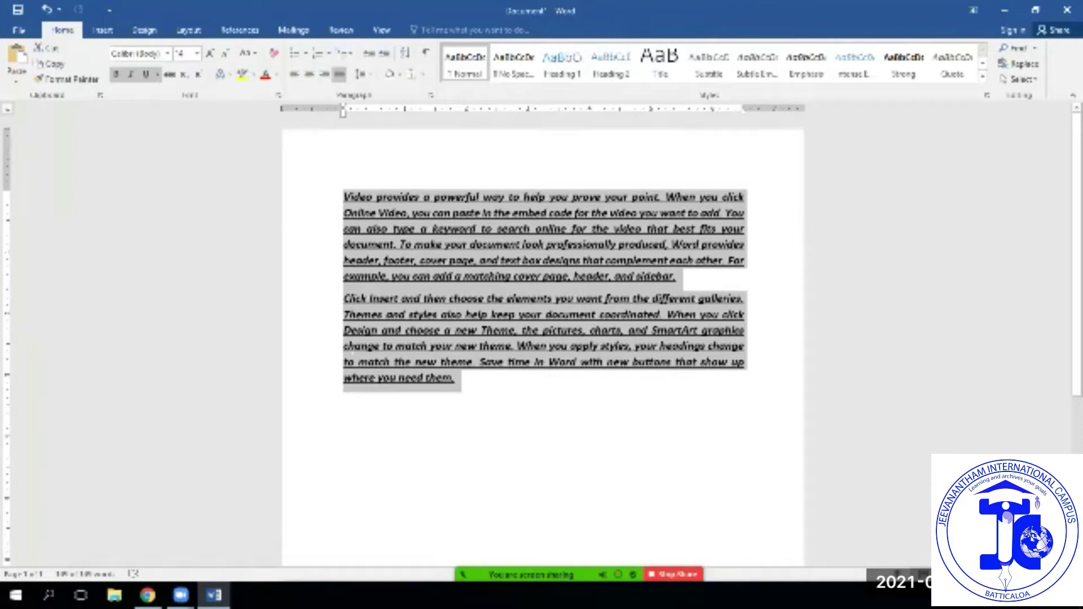
mouse_move(516, 564)
key(ctrl+f)
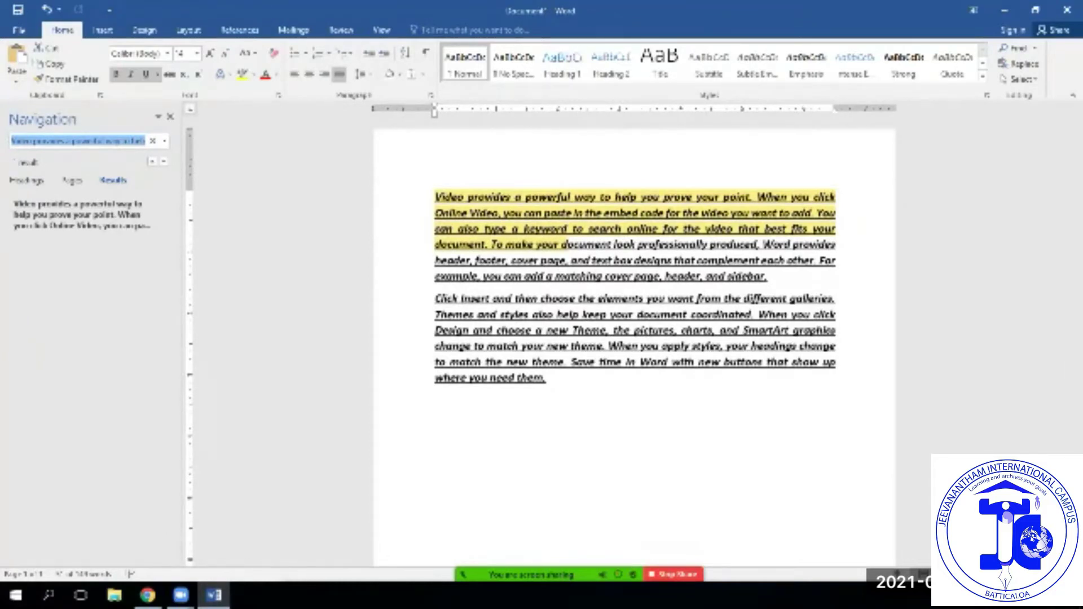
key(Escape)
key(ctrl+a)
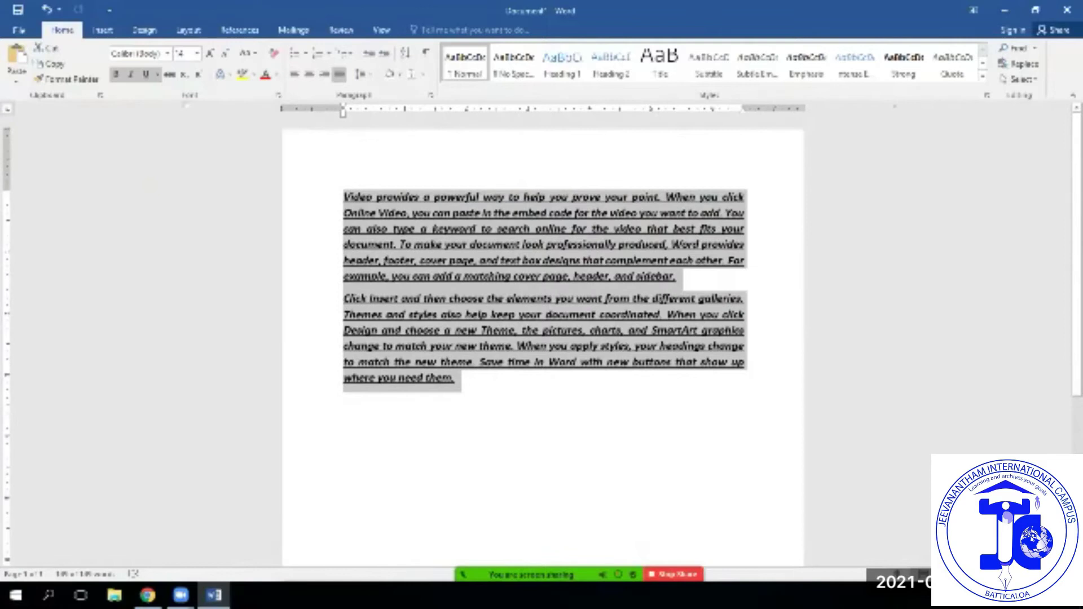
click(343, 399)
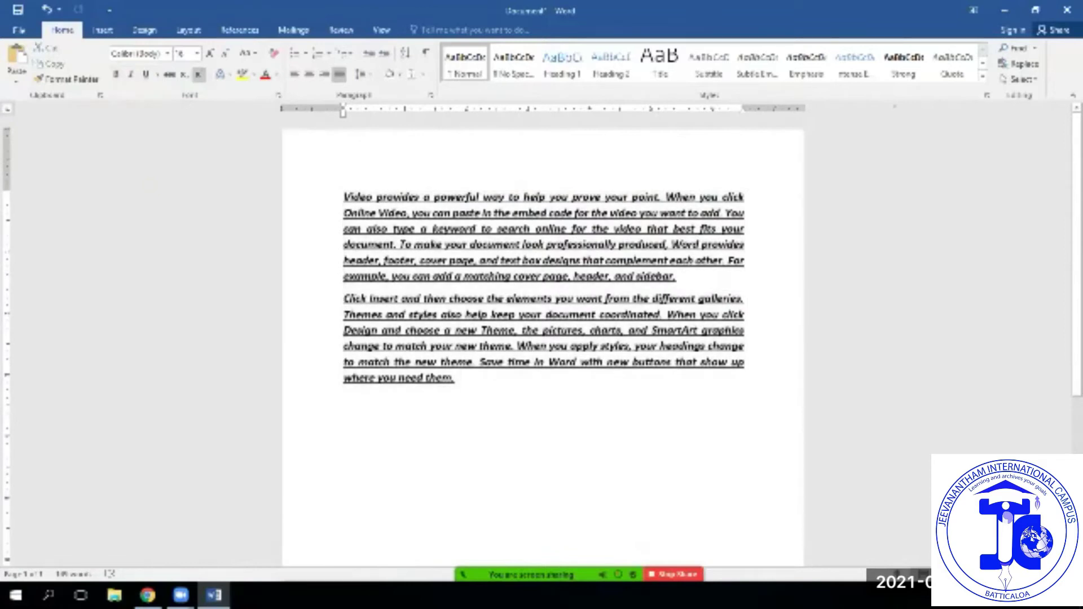
click(102, 29)
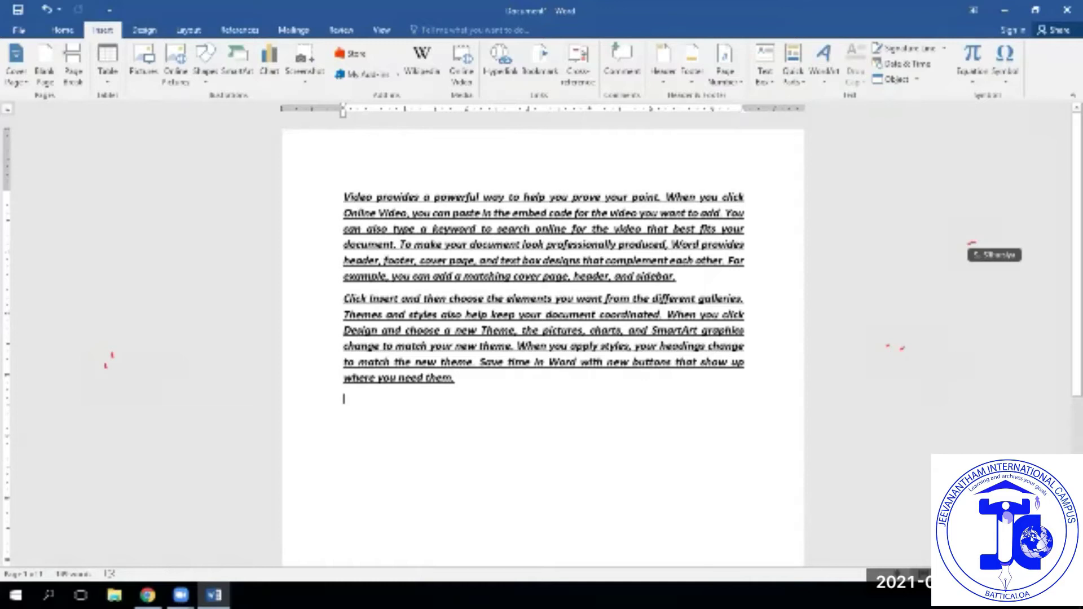
text(v)
key(BackSpace)
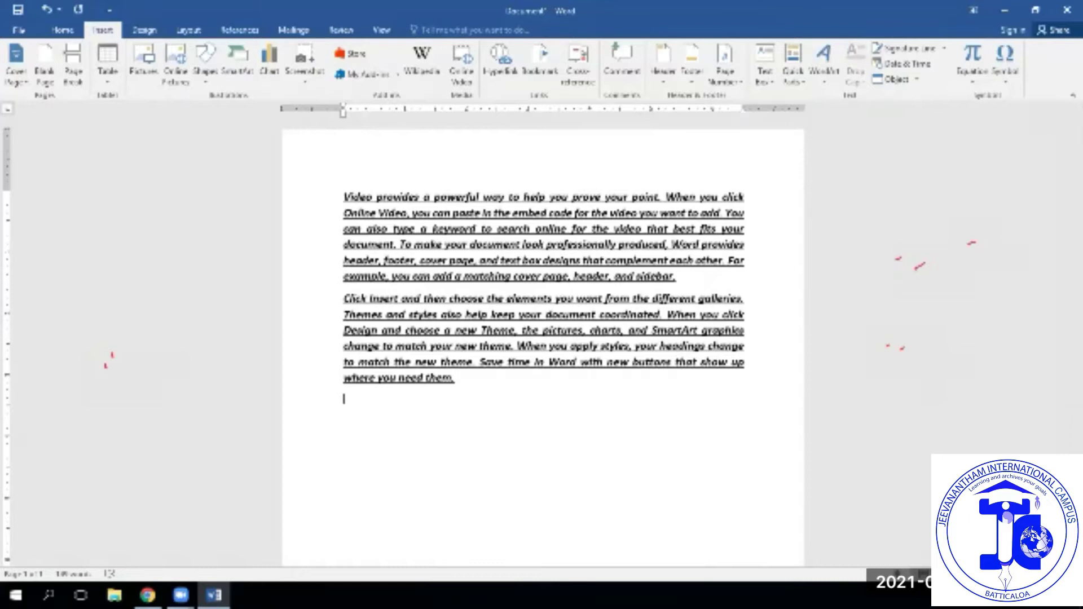
text(www.googl)
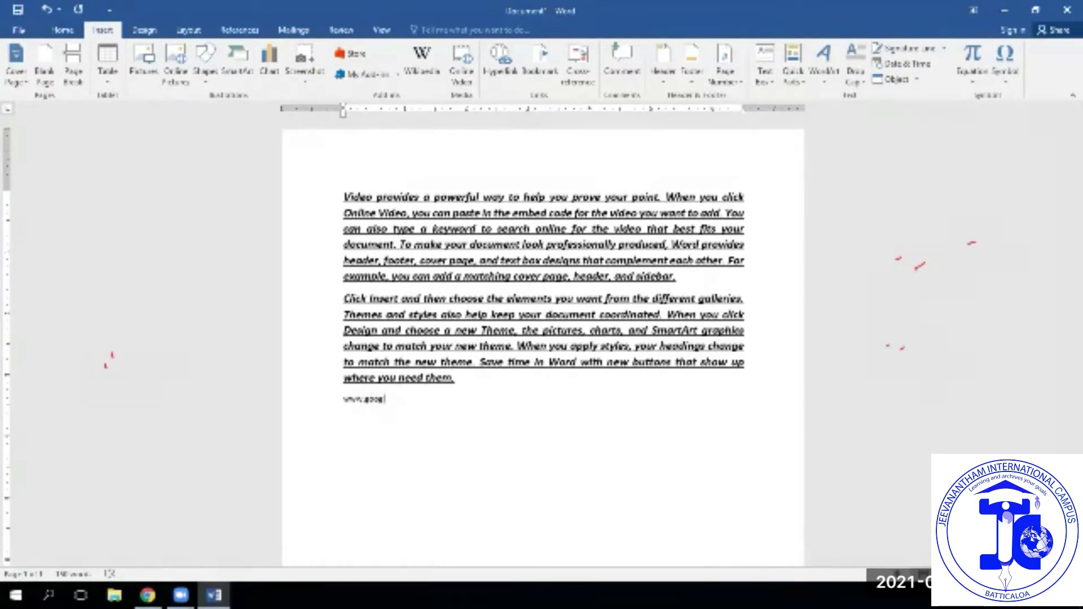
text(e.com)
drag(409, 398, 342, 399)
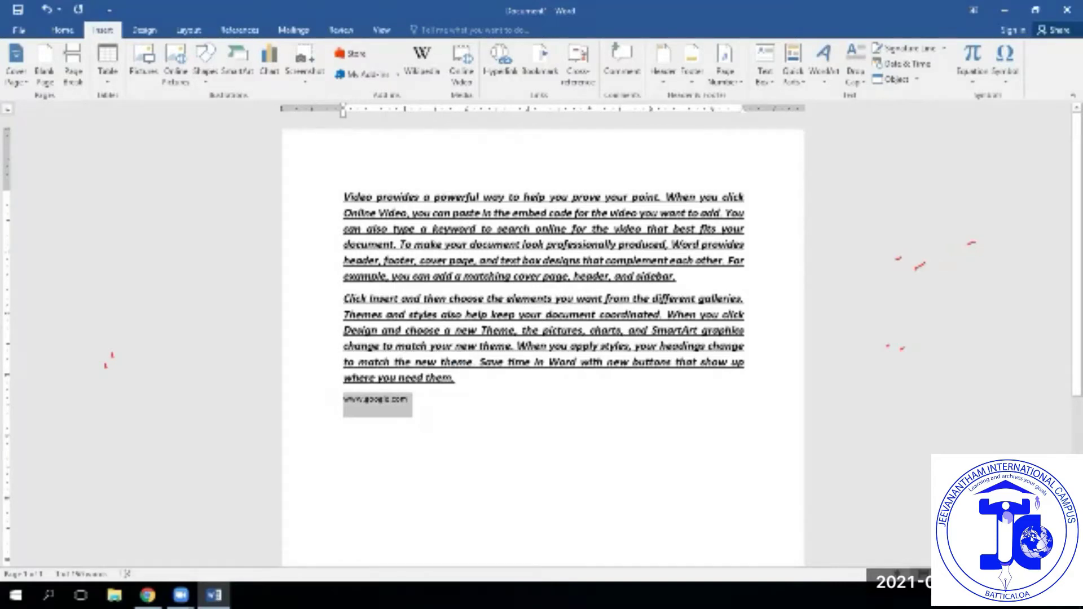
key(ctrl+k)
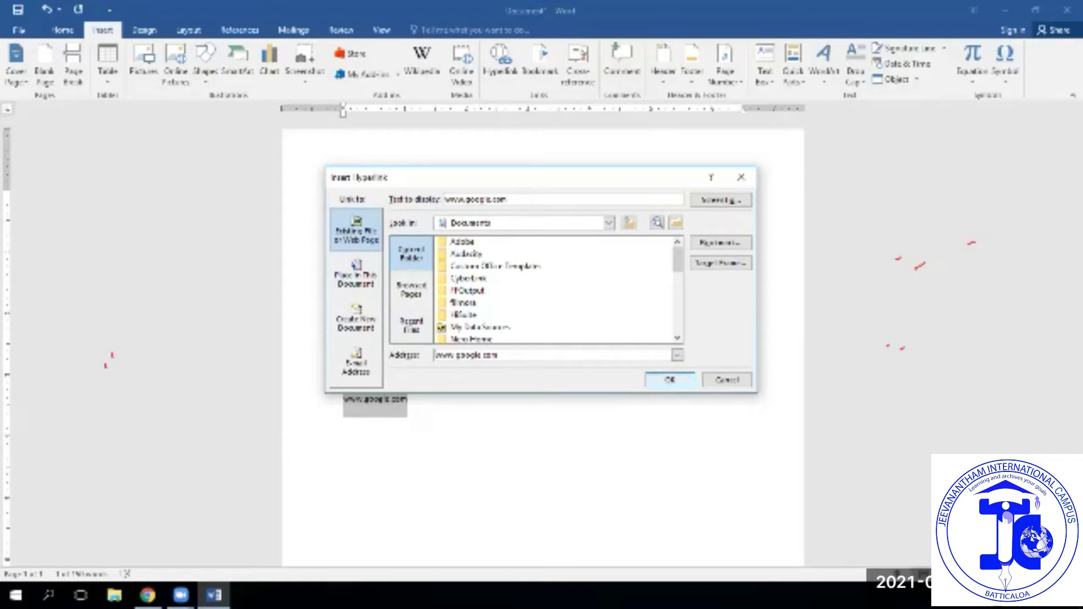
text(ht)
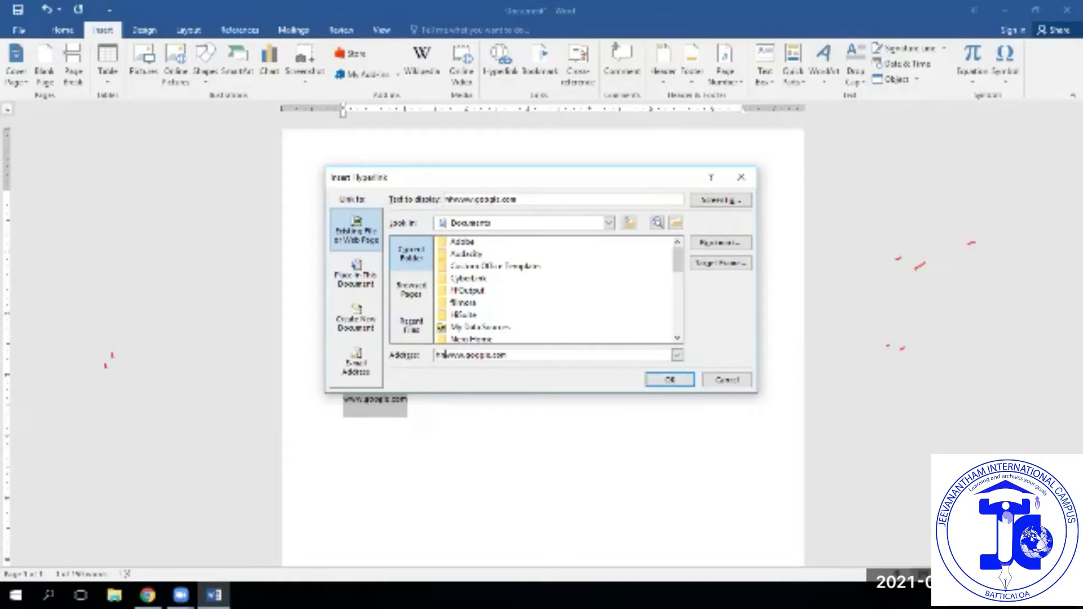
key(BackSpace)
text(ttp:)
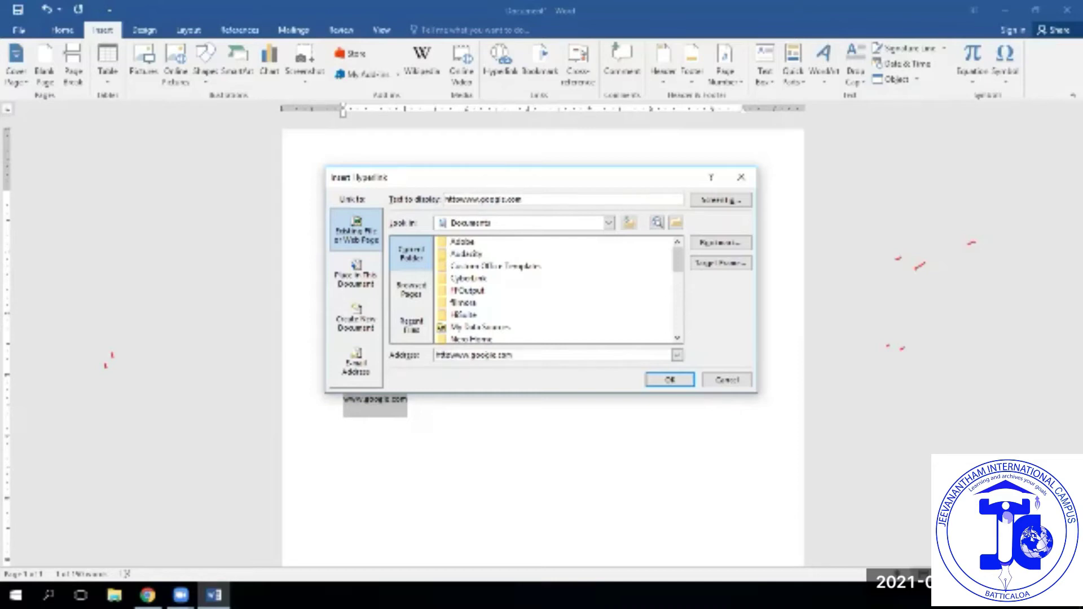
text(/)
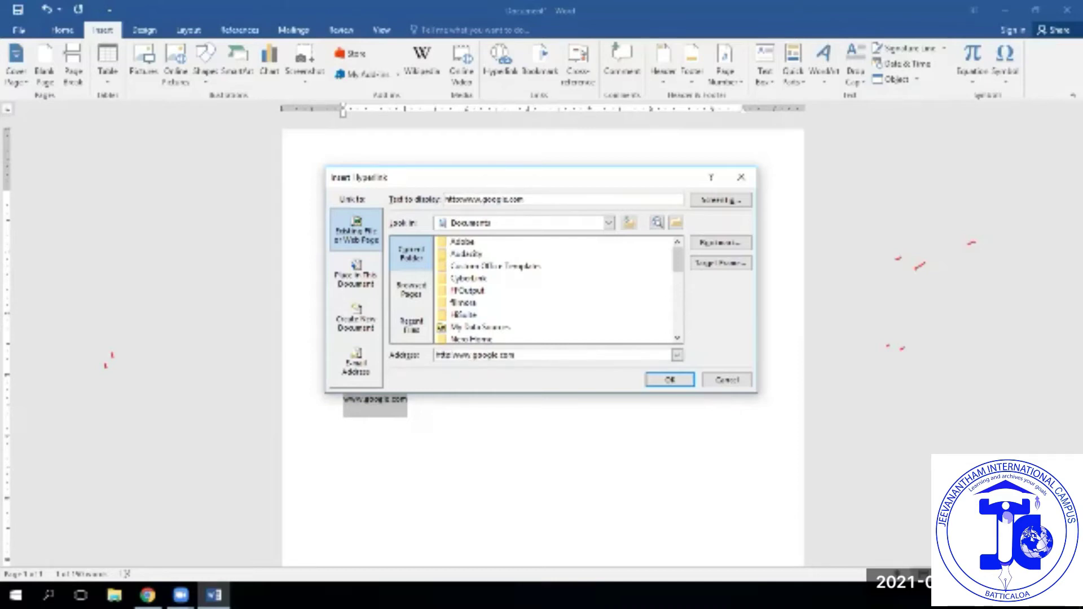
text(/)
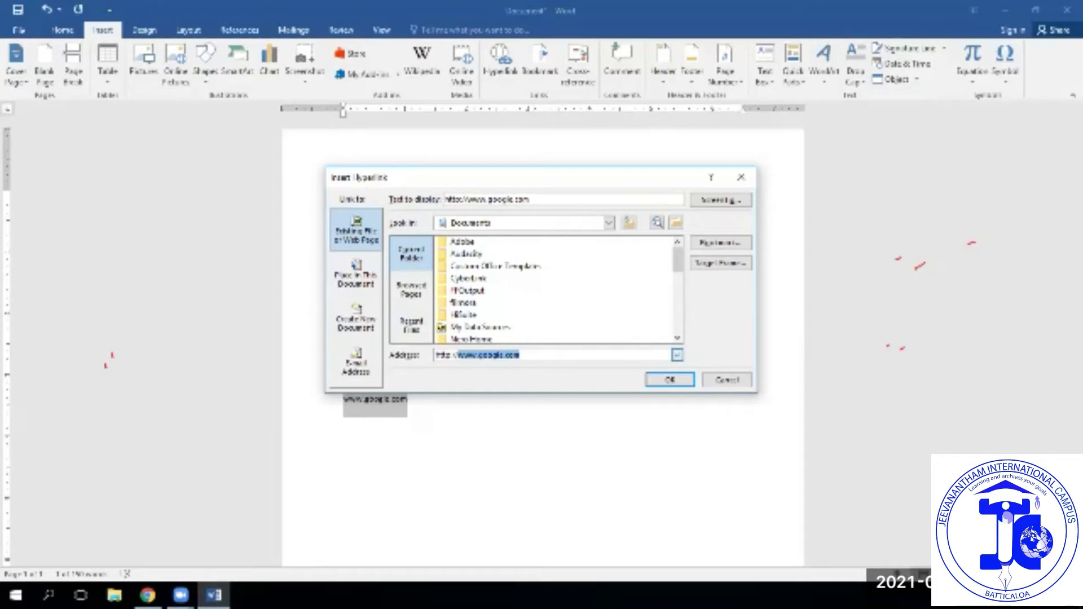
click(670, 379)
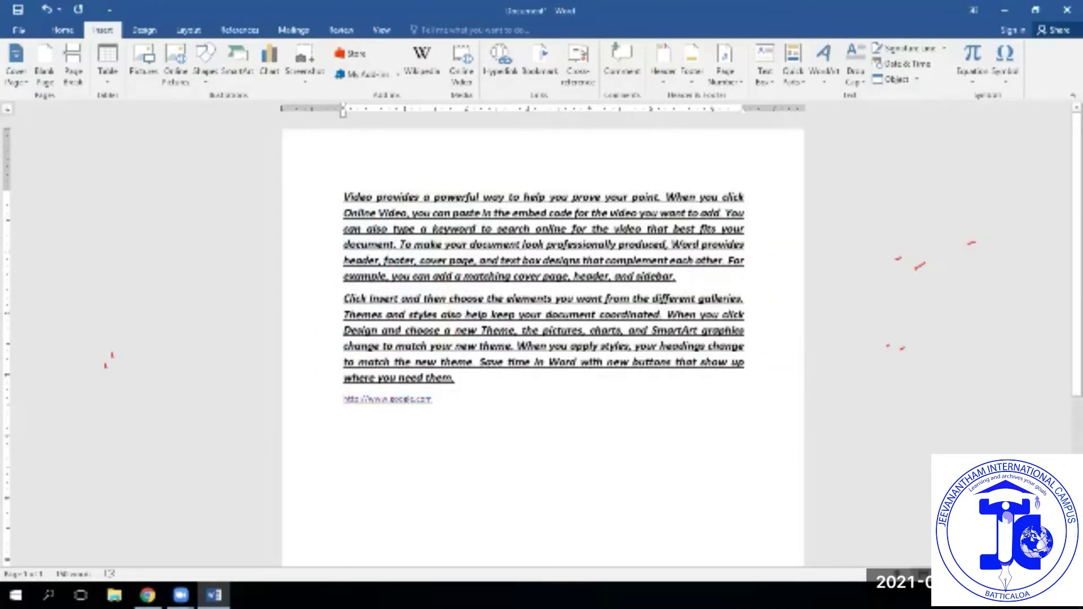
ctrl+click(387, 399)
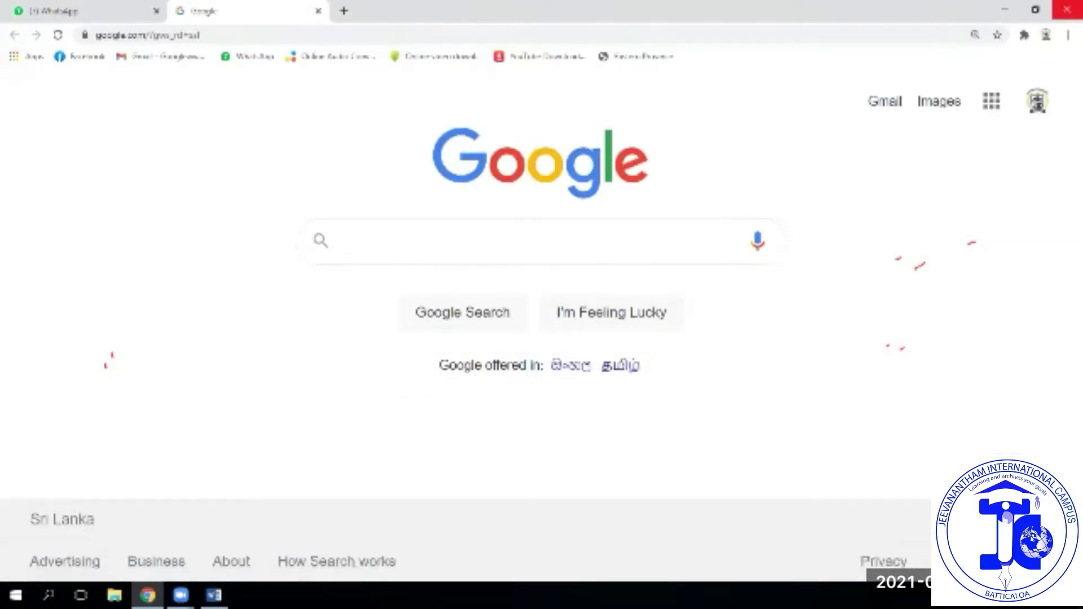
click(1066, 9)
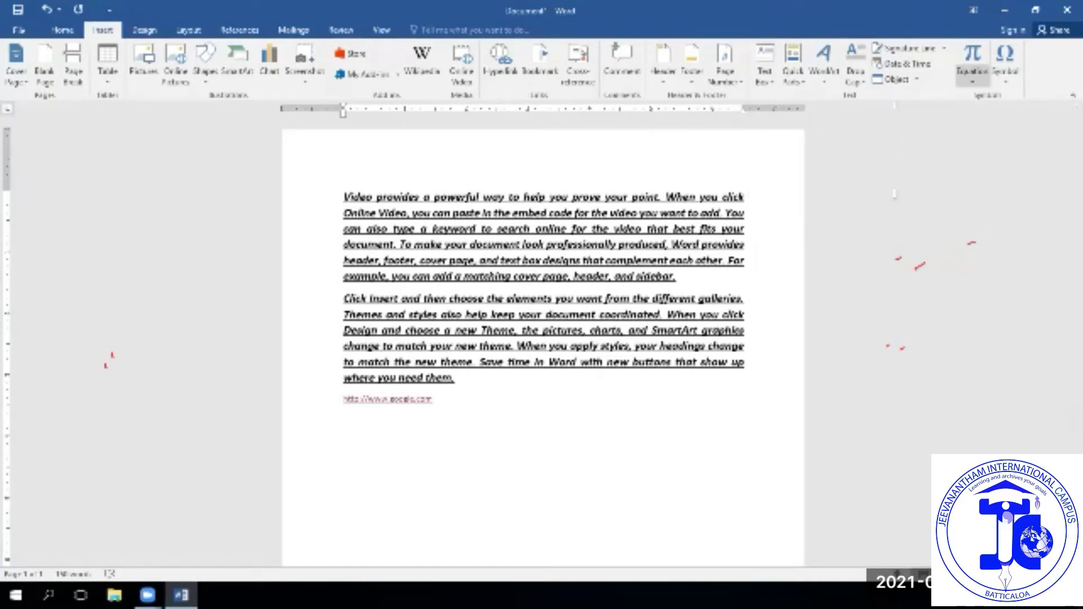
- Browse the built-in equations, insert a new blank equation after the link and delete it
click(973, 79)
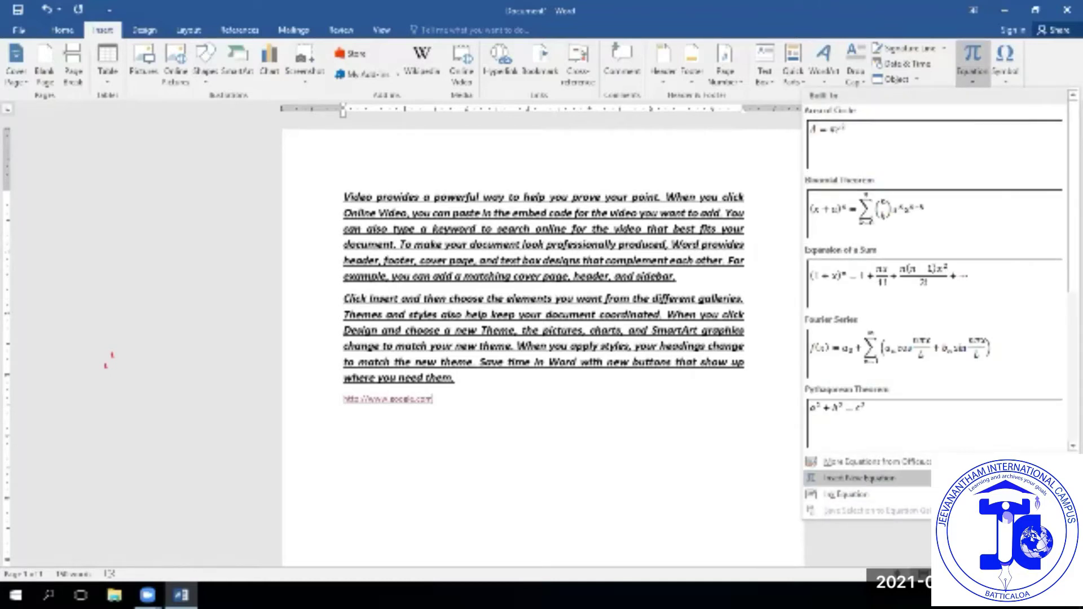
scroll(934, 209, down, 3)
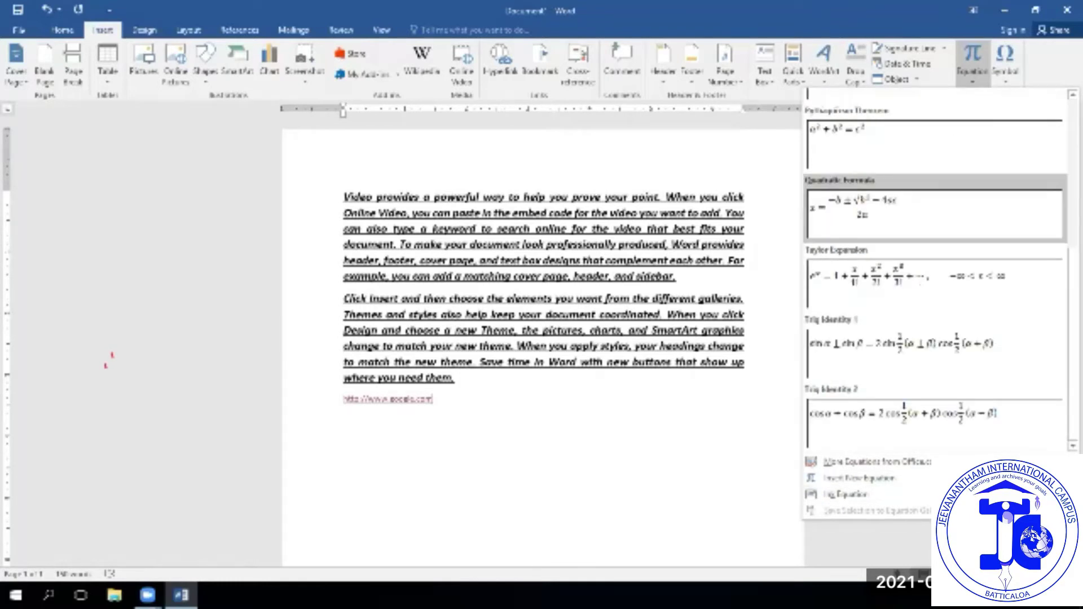
scroll(934, 225, up, 3)
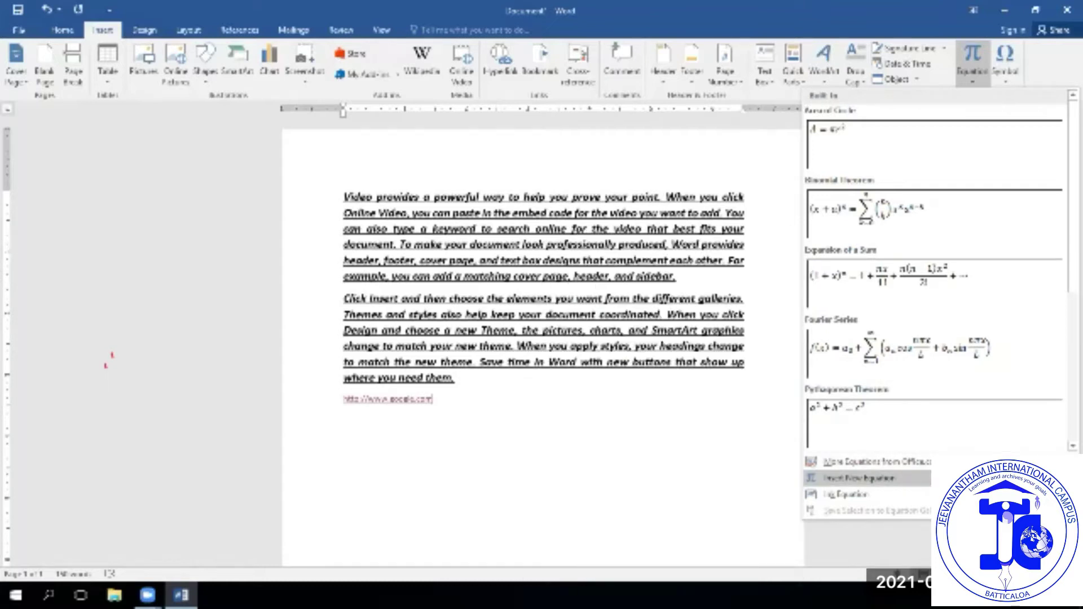
click(859, 478)
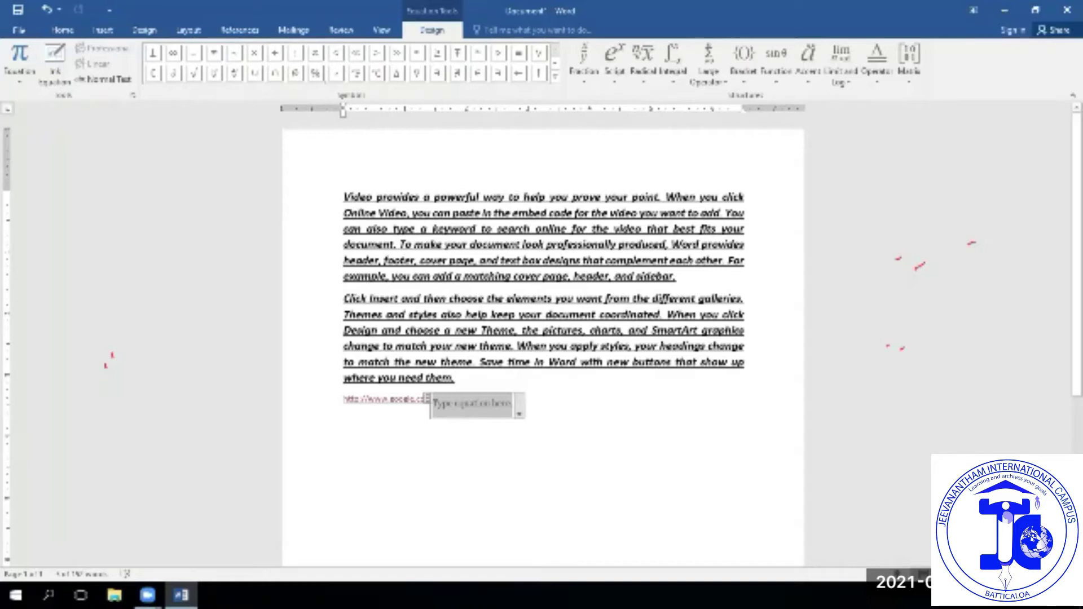
key(BackSpace)
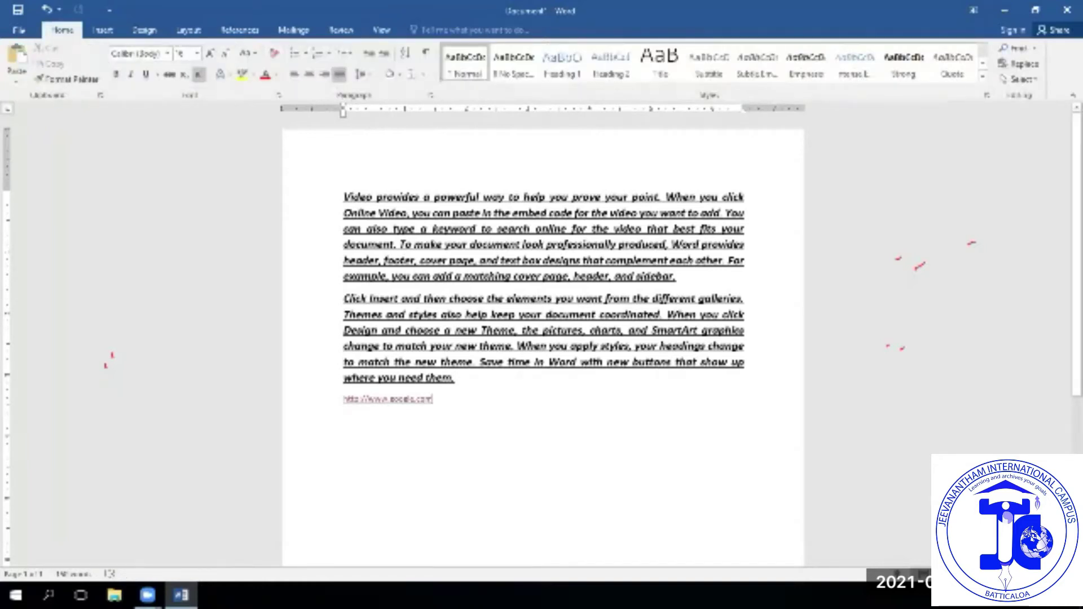
- Insert a blank equation after the link and enter the Basic Math symbol α as its first character
key(alt+equal)
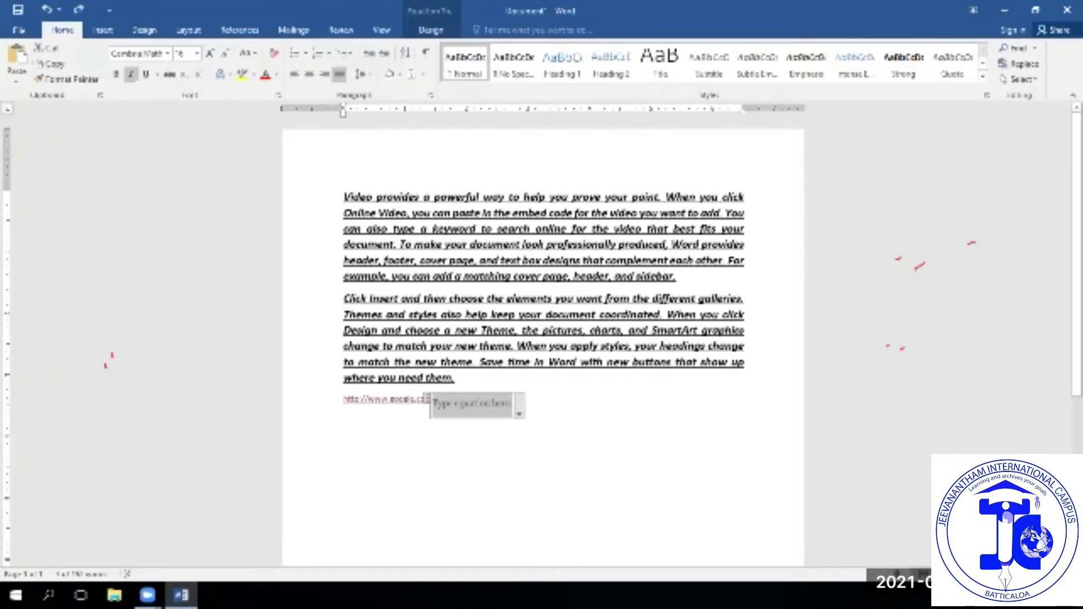
click(431, 30)
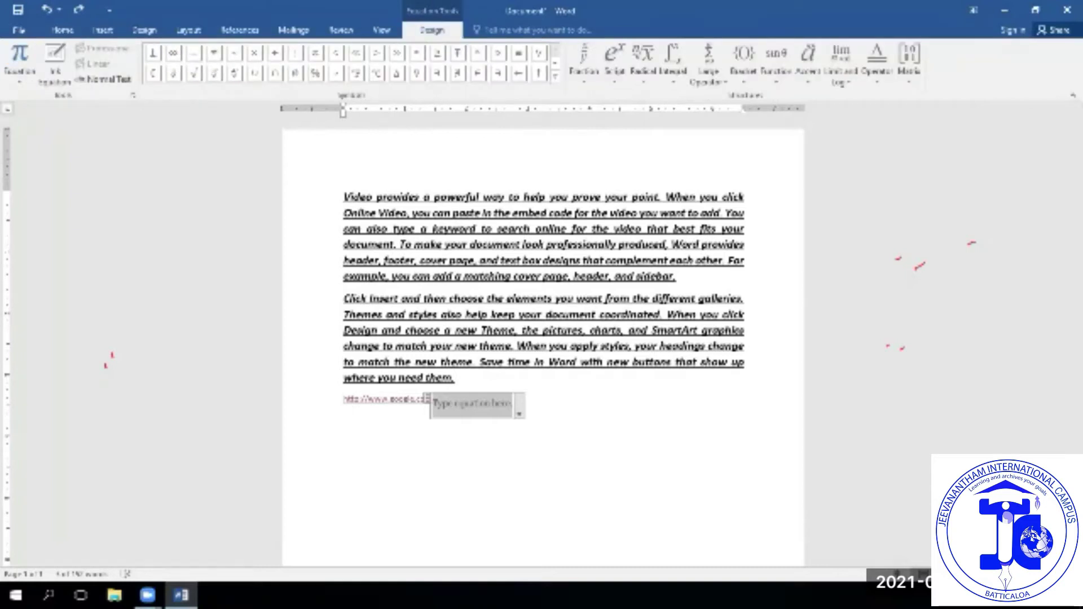
click(555, 75)
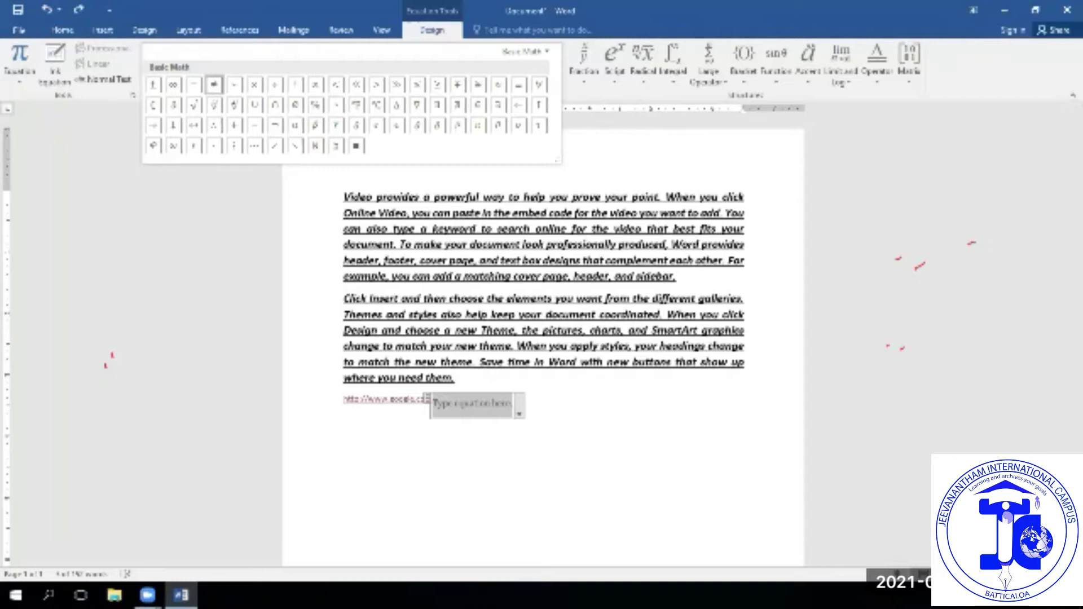
click(295, 125)
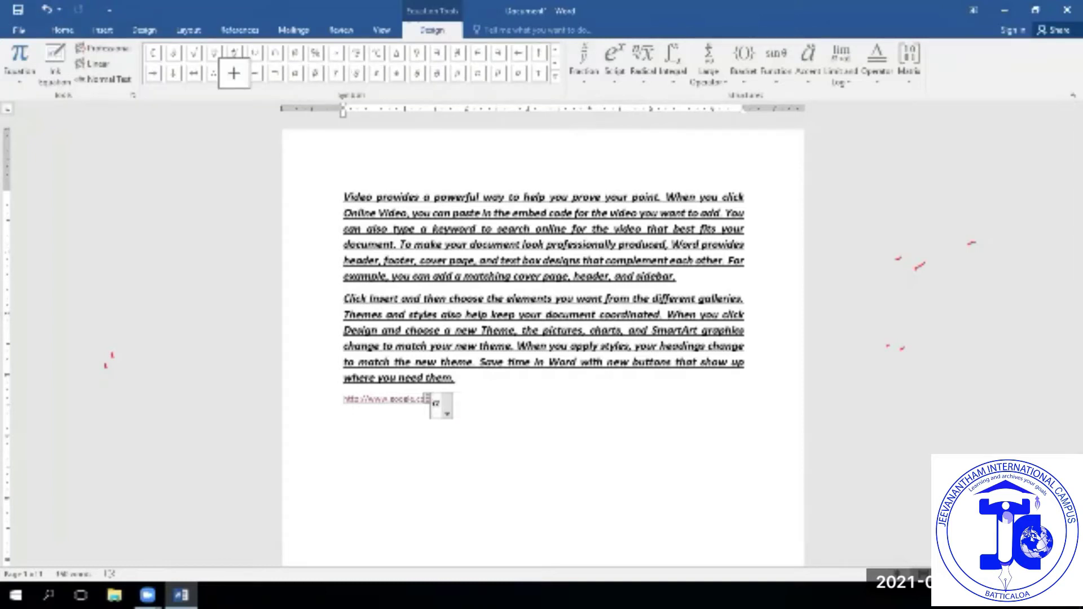
- Add the symbols √ ∛ ∜ ∪ ∪ ∩ % ° ∆ ∃ ← π ϵ δ ¬ + ↓ after α in the equation
click(194, 53)
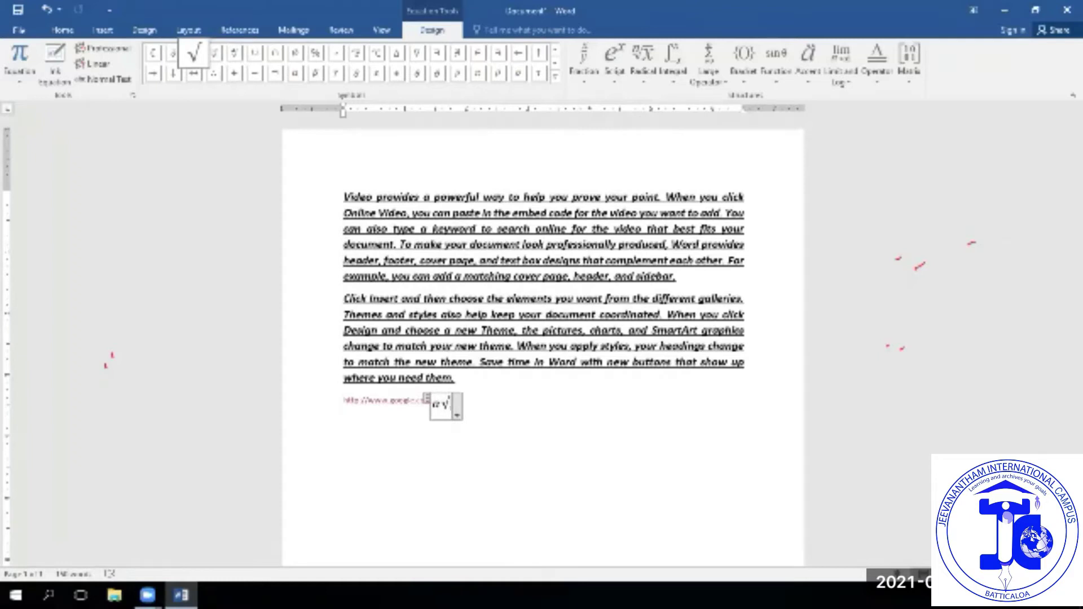
click(215, 53)
click(234, 53)
click(254, 53)
click(254, 53)
click(275, 53)
click(315, 53)
click(335, 53)
click(396, 53)
click(438, 53)
click(518, 53)
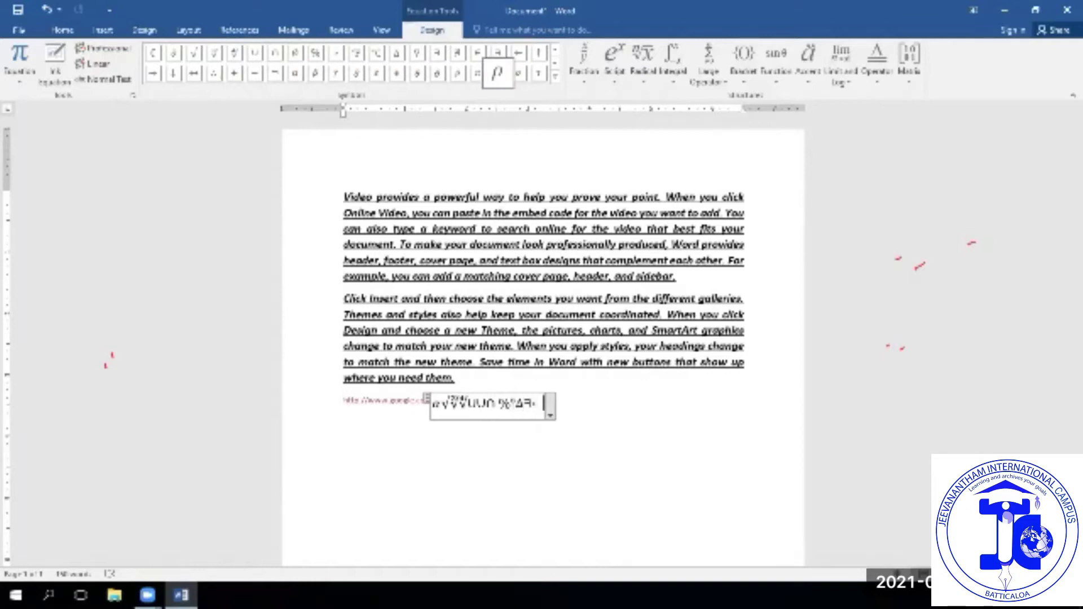
click(478, 74)
click(396, 74)
click(356, 73)
click(275, 74)
click(234, 73)
click(173, 73)
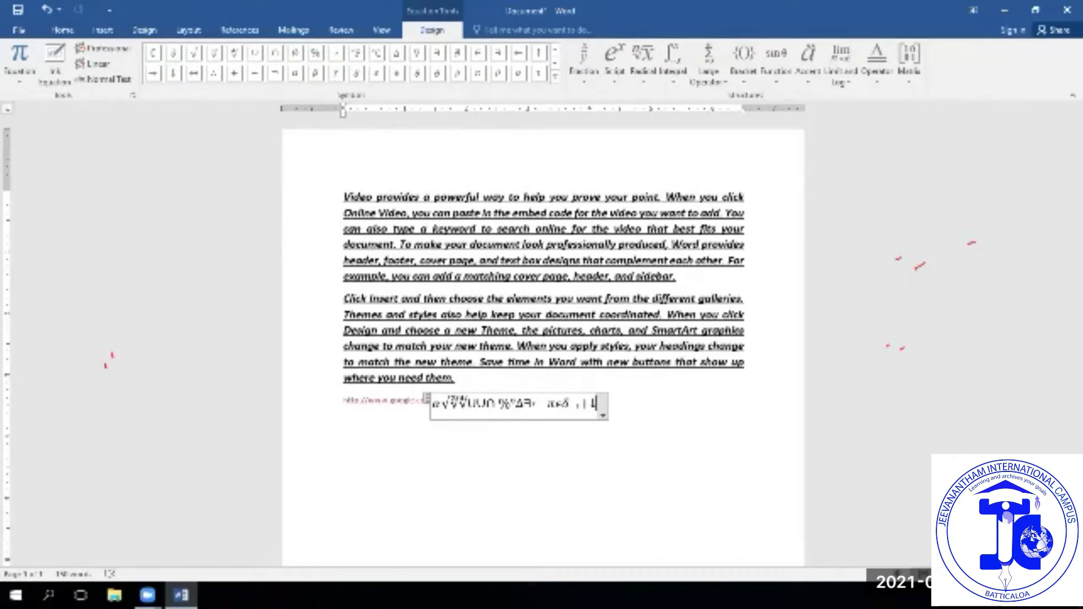
- Look through the Basic Math symbols and the Matrix, Operator, Limit and Log, and Accent structures available for equations
click(556, 76)
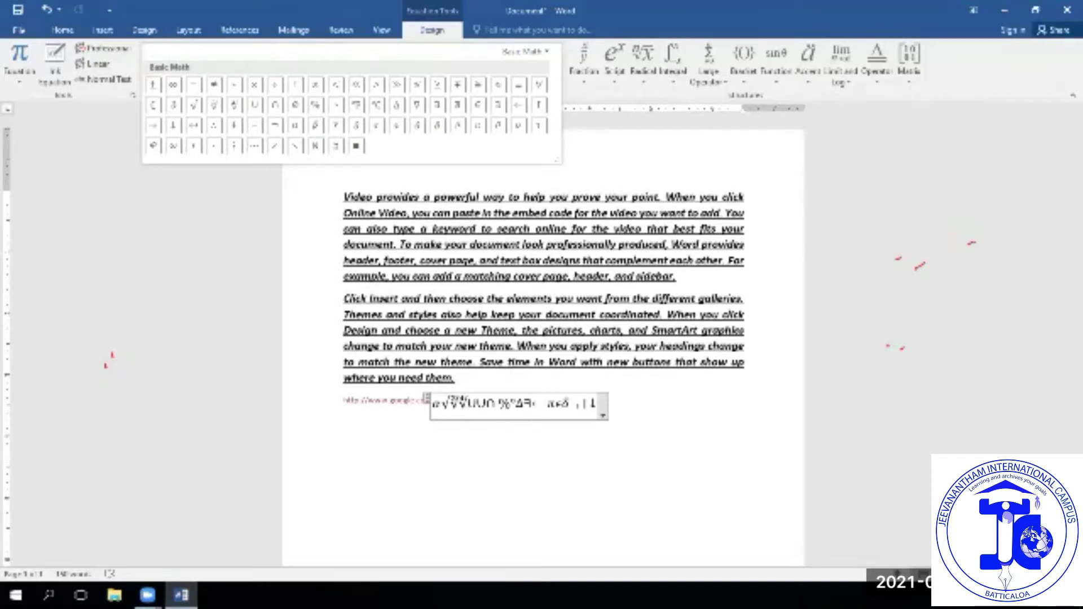
click(908, 63)
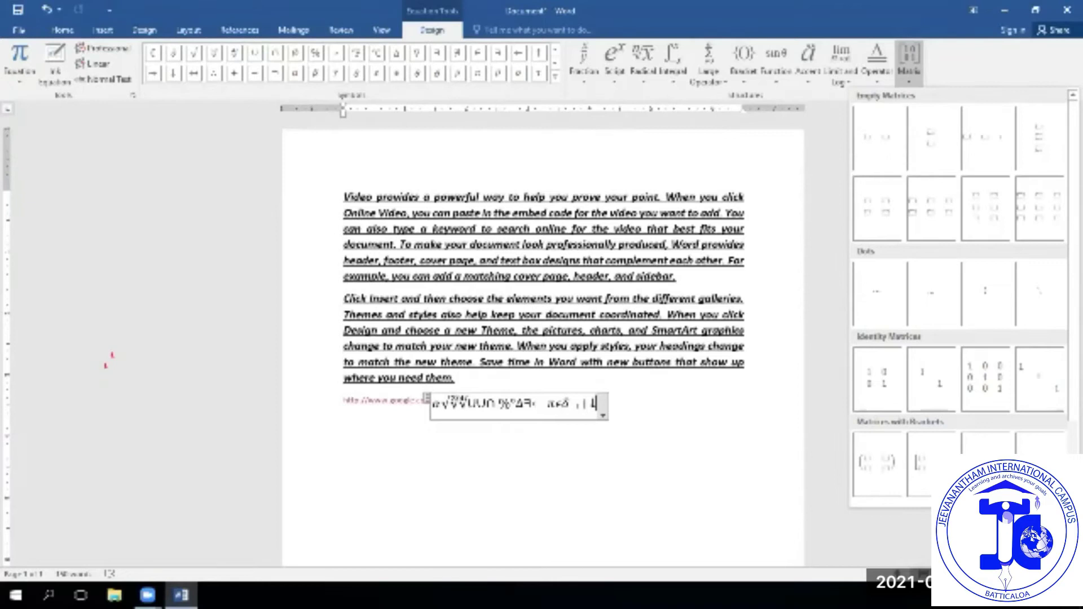
click(876, 59)
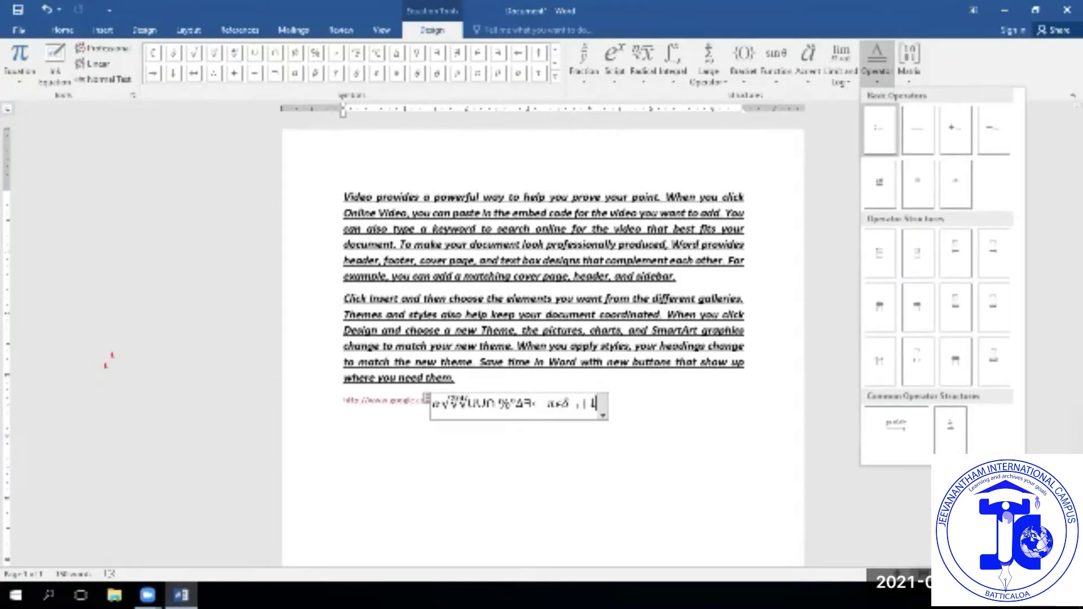
click(841, 59)
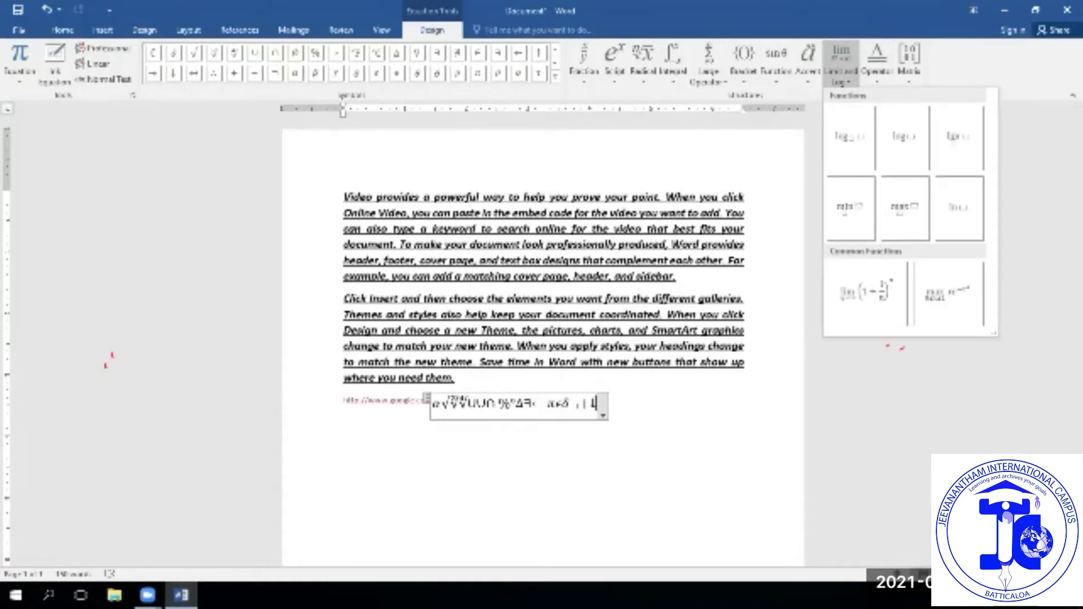
click(808, 59)
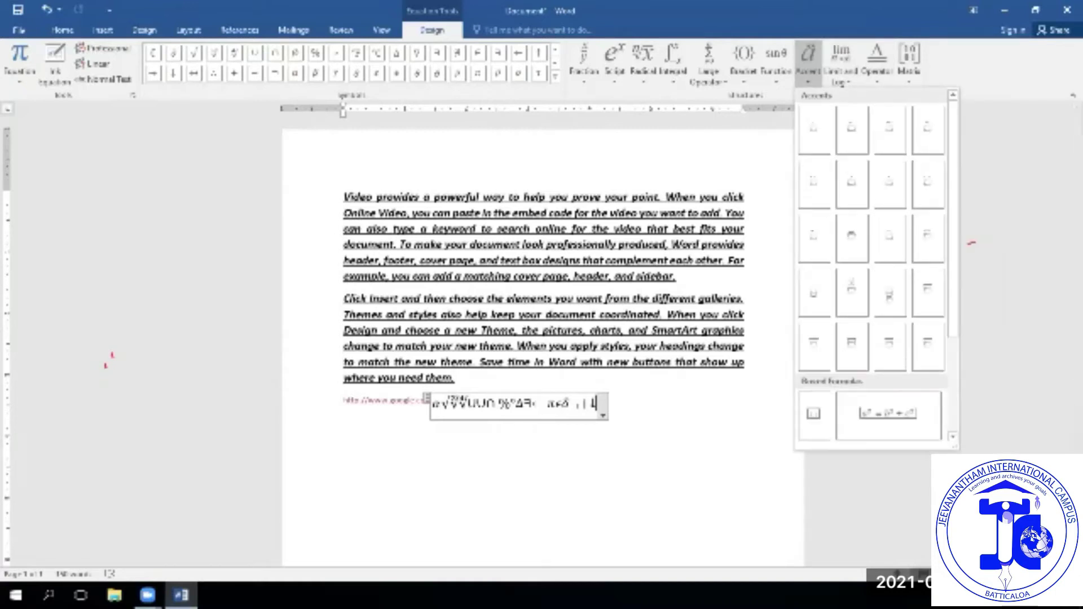
- Append a sine function to the end of the equation and try 5 and n as its argument
click(776, 59)
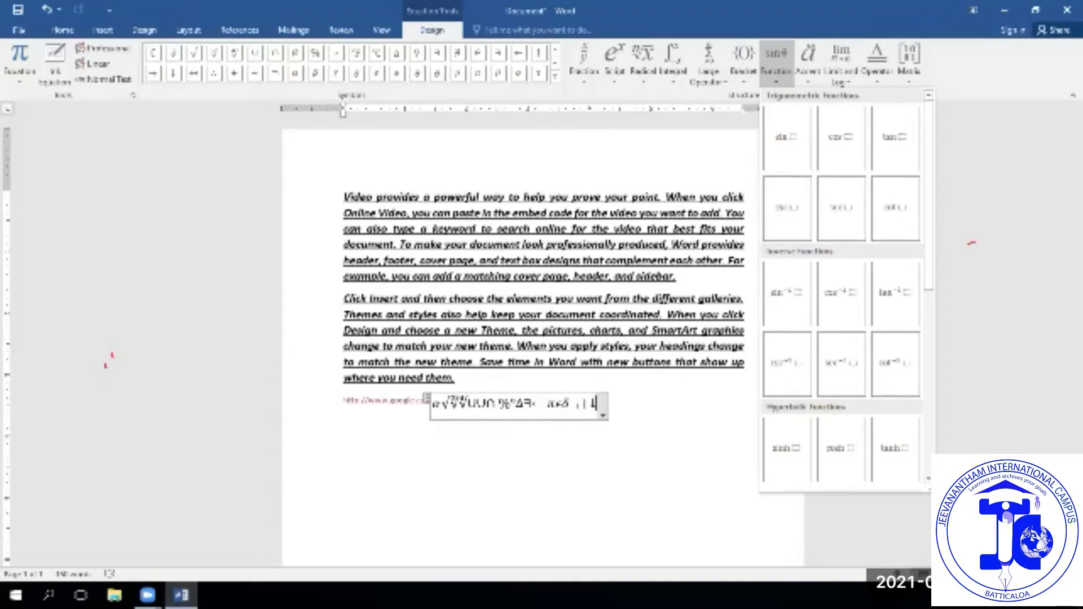
click(786, 137)
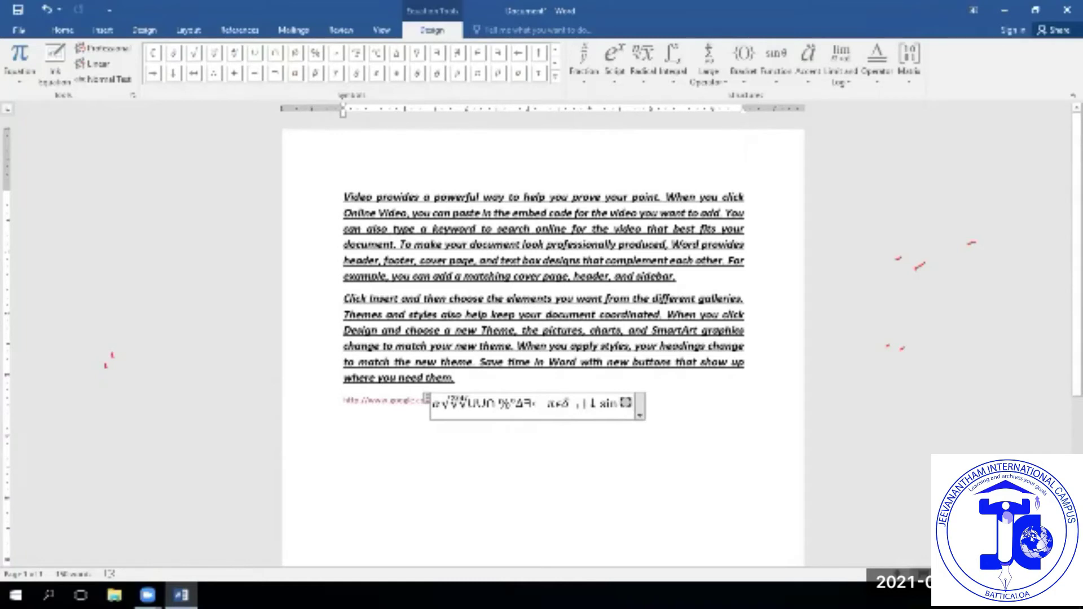
text(5)
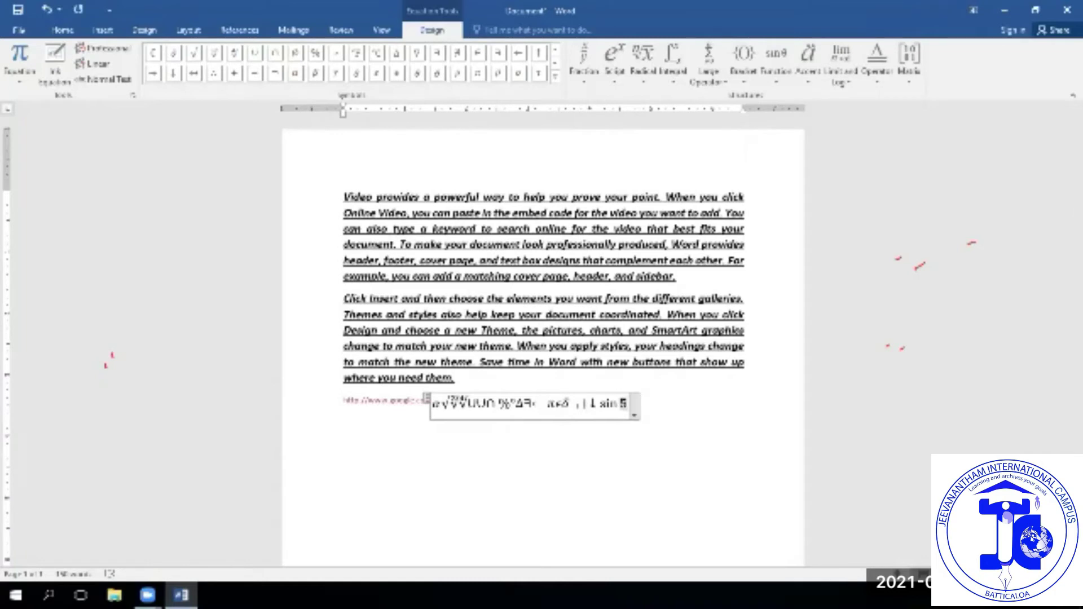
key(ctrl+z)
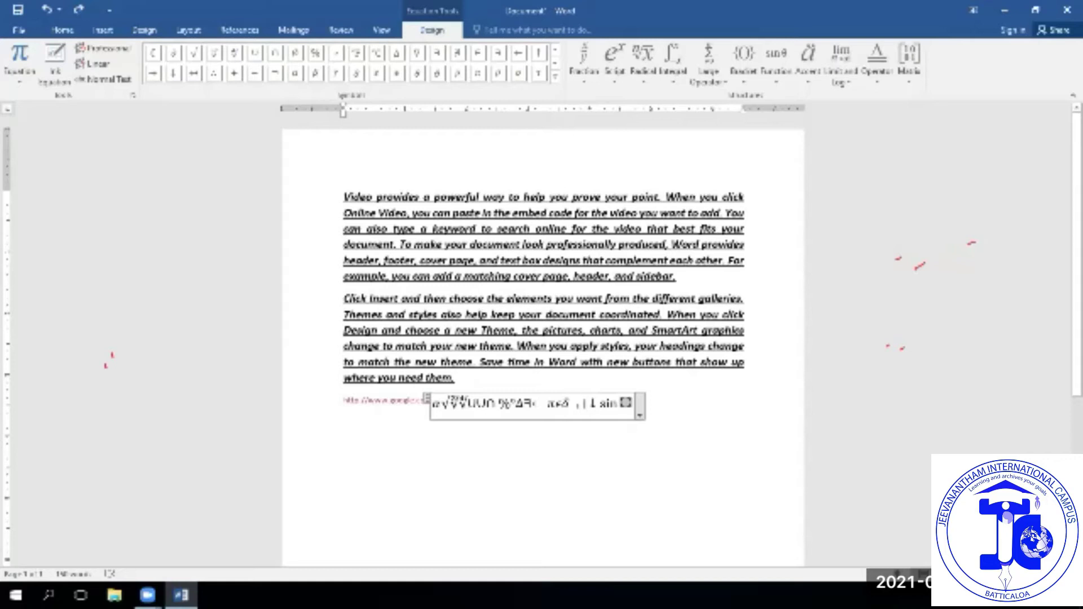
key(ctrl+y)
text(n)
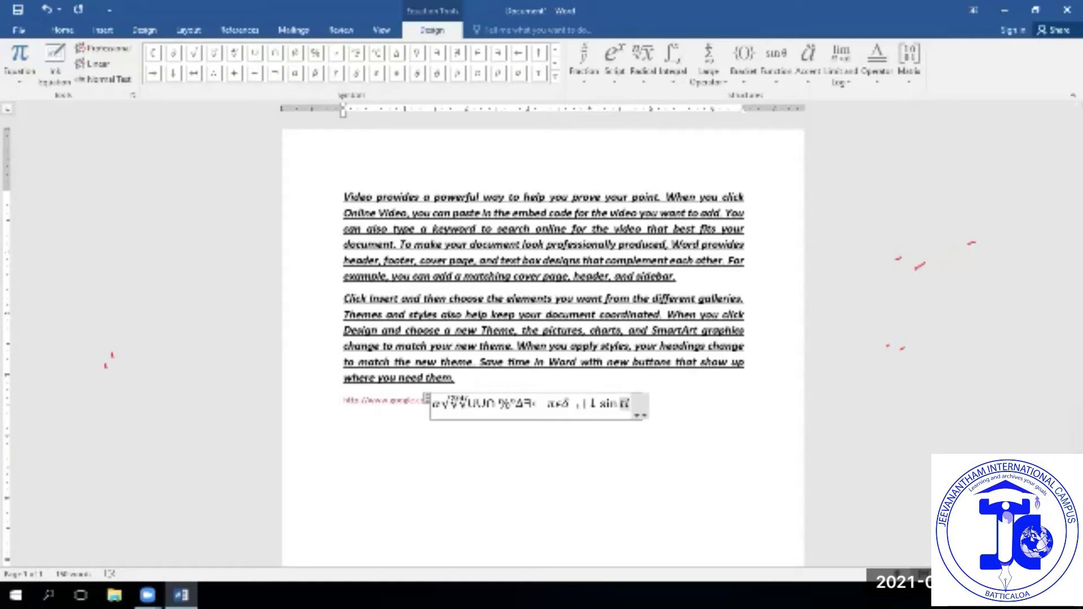
key(BackSpace)
key(BackSpace)
key(BackSpace)
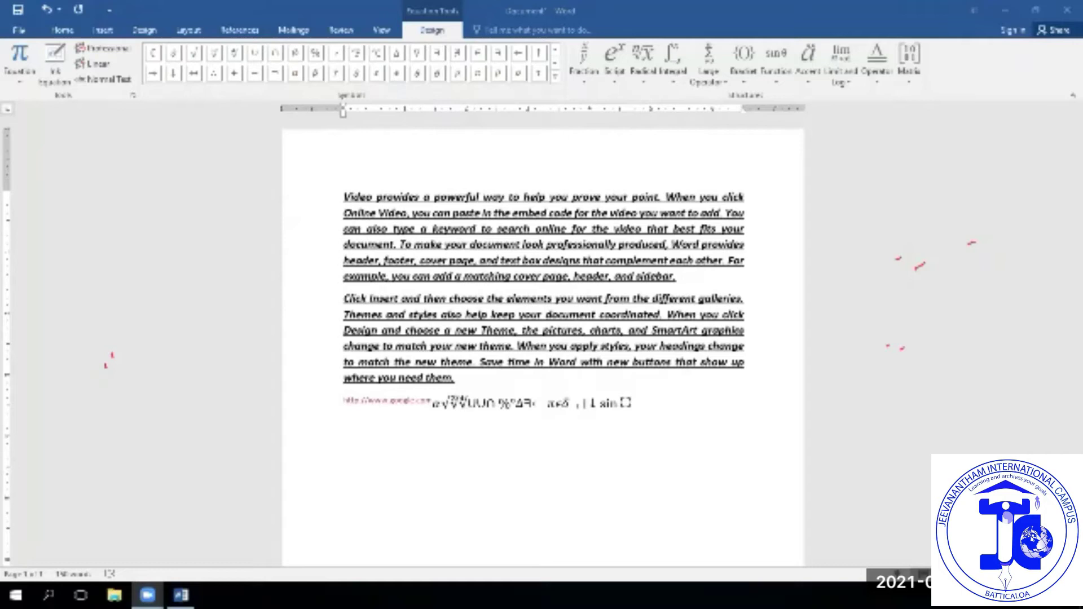
click(47, 10)
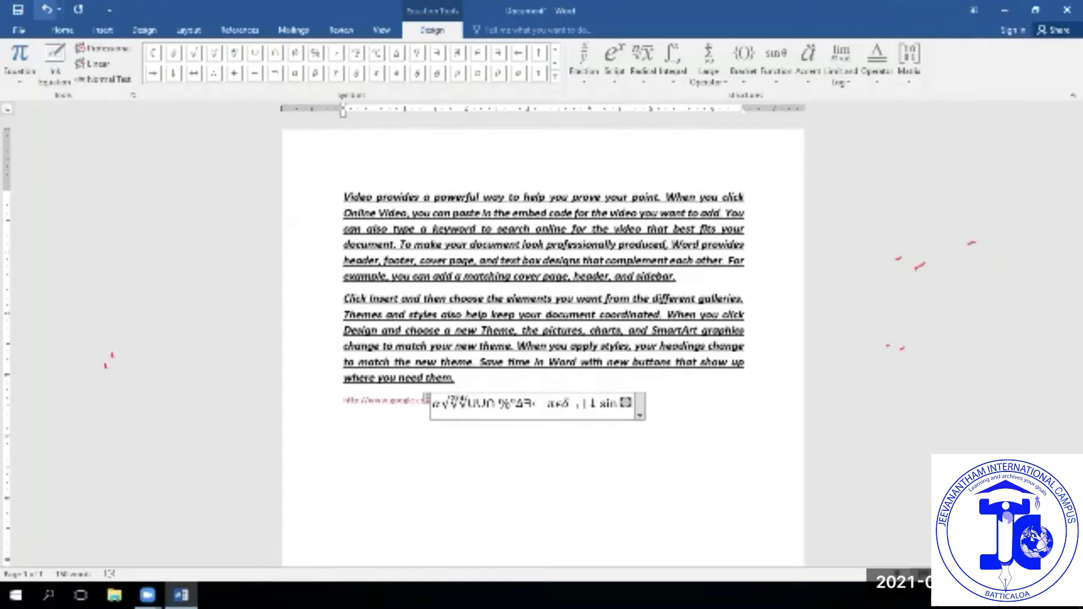
key(BackSpace)
key(BackSpace)
key(BackSpace)
key(BackSpace)
key(BackSpace)
key(BackSpace)
key(BackSpace)
key(BackSpace)
key(BackSpace)
key(BackSpace)
key(BackSpace)
key(BackSpace)
key(BackSpace)
key(BackSpace)
key(BackSpace)
key(BackSpace)
key(BackSpace)
key(BackSpace)
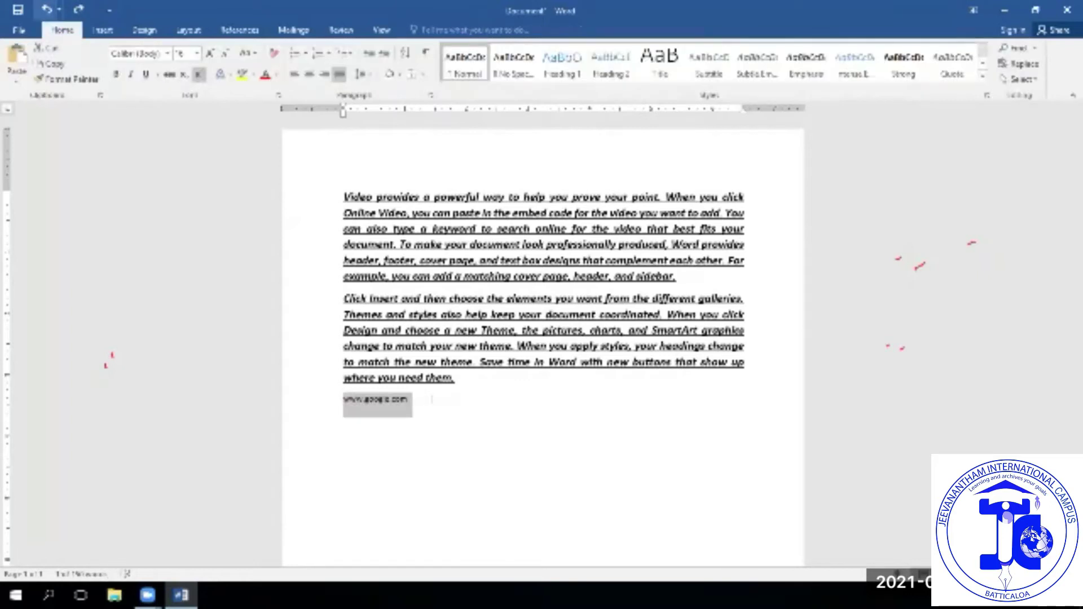
click(408, 399)
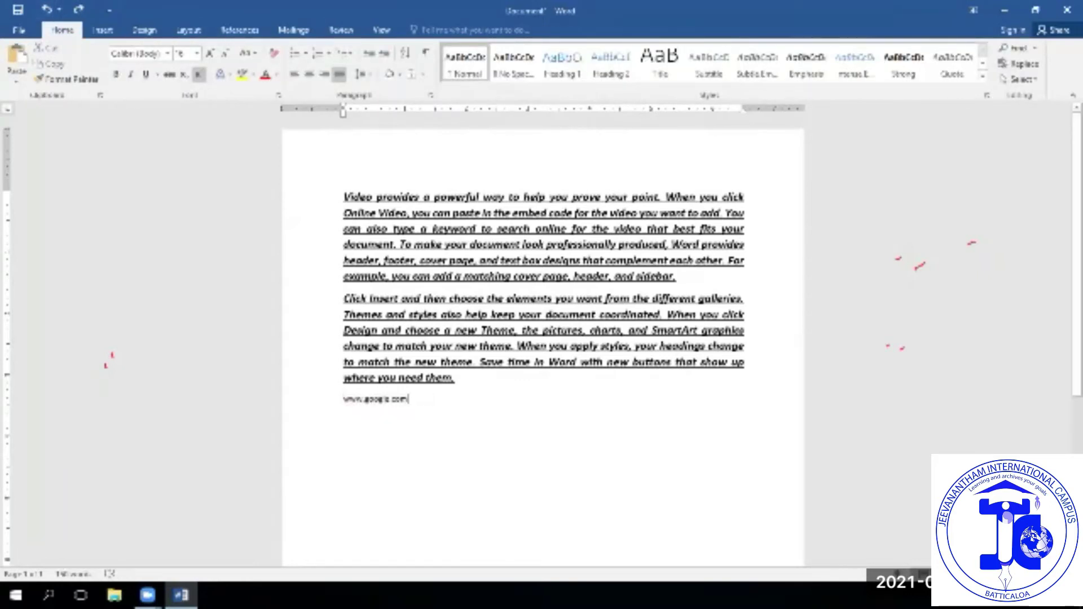
key(Return)
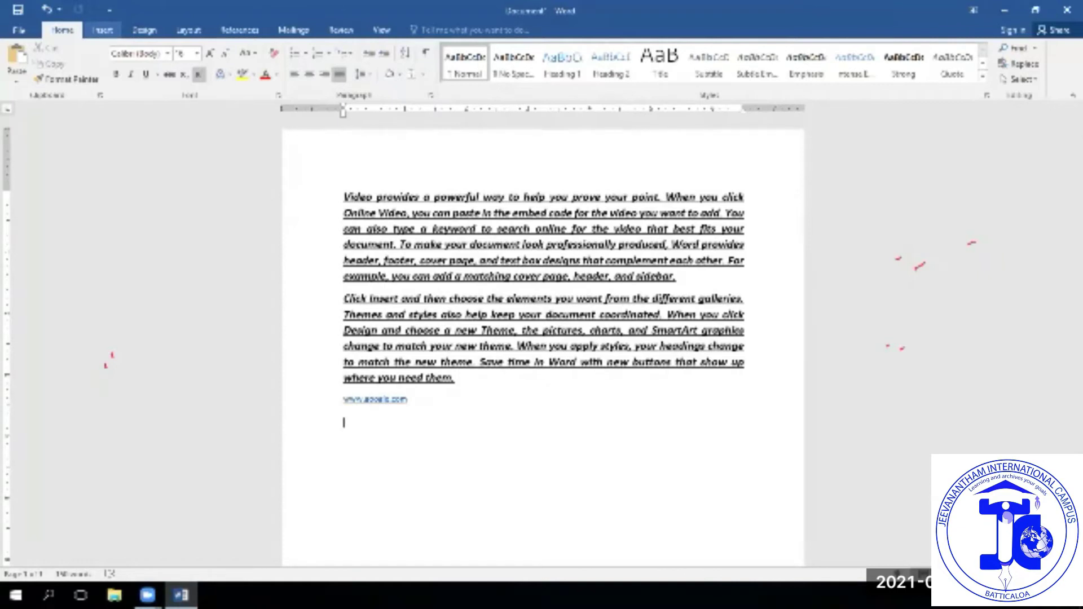
- Insert the built-in Binomial Theorem equation on the line below the link and undo the insertion
click(102, 30)
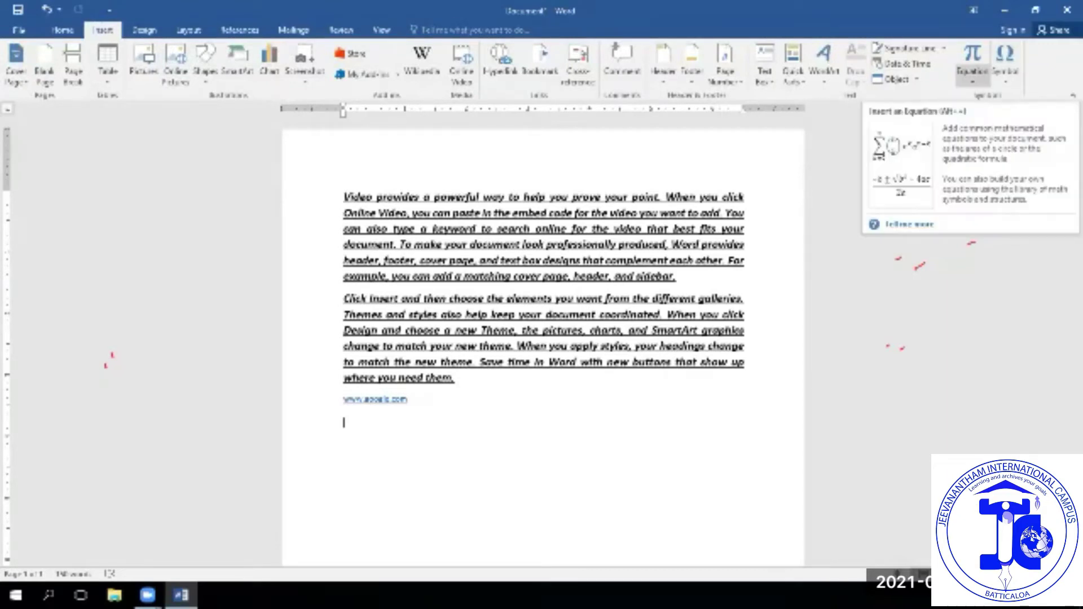
click(972, 77)
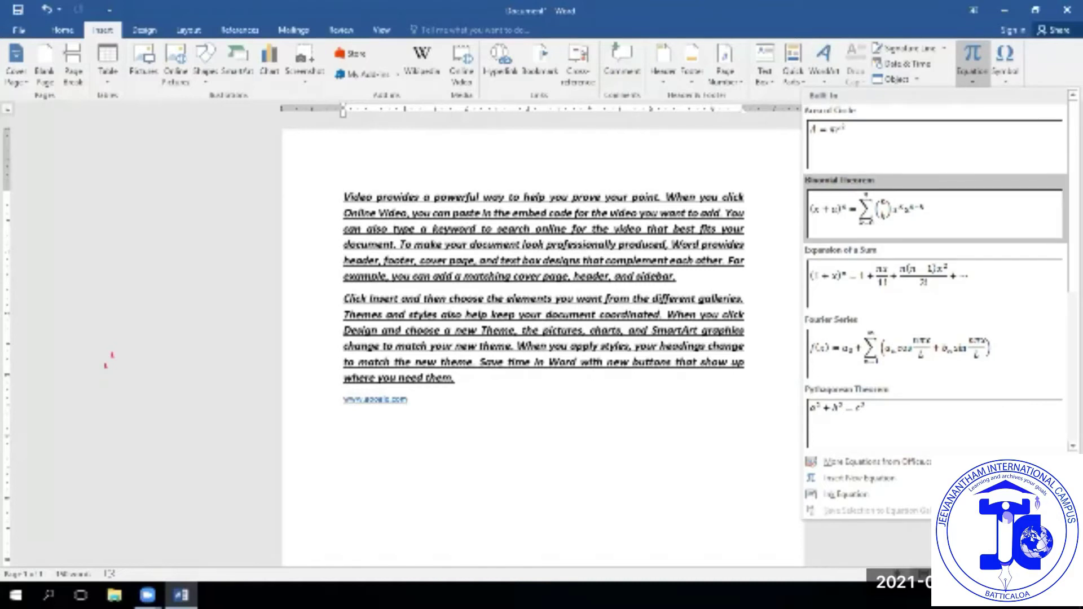
click(933, 211)
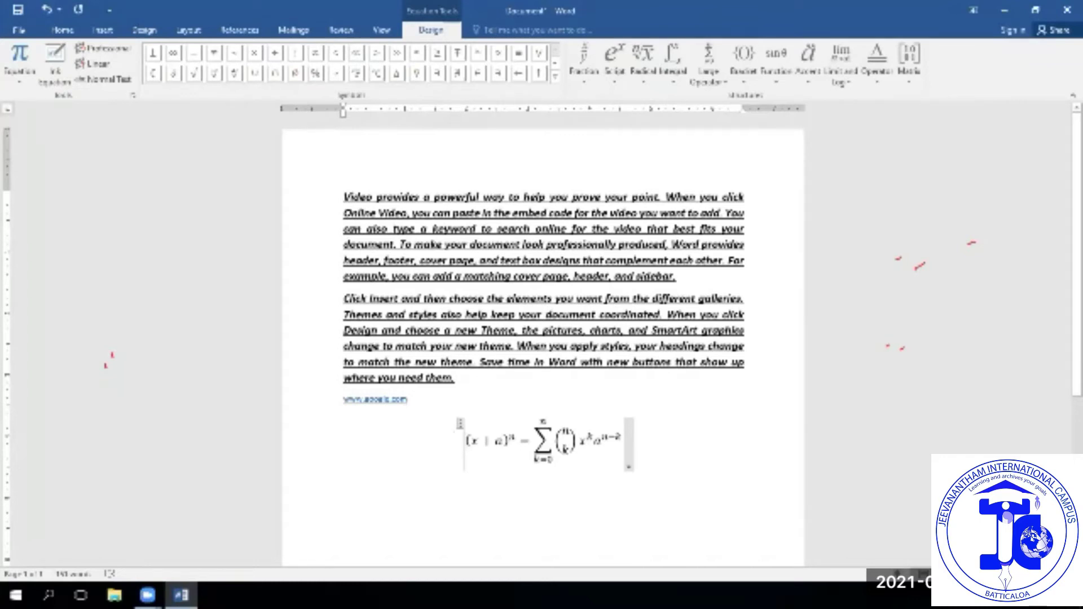
click(47, 9)
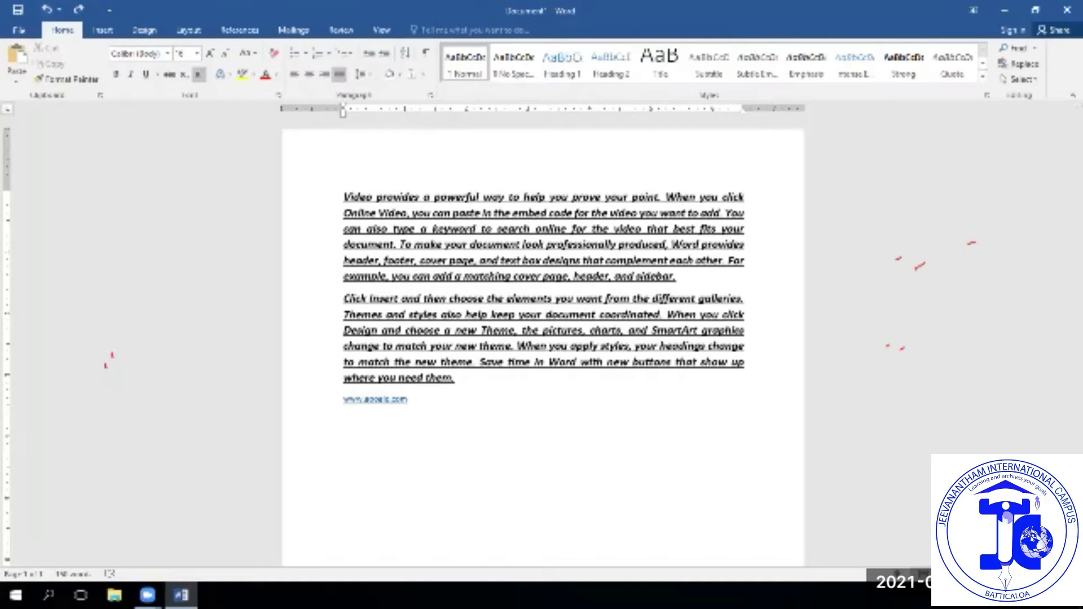
- Open the Ink Equation handwriting window and close it without writing anything
click(103, 29)
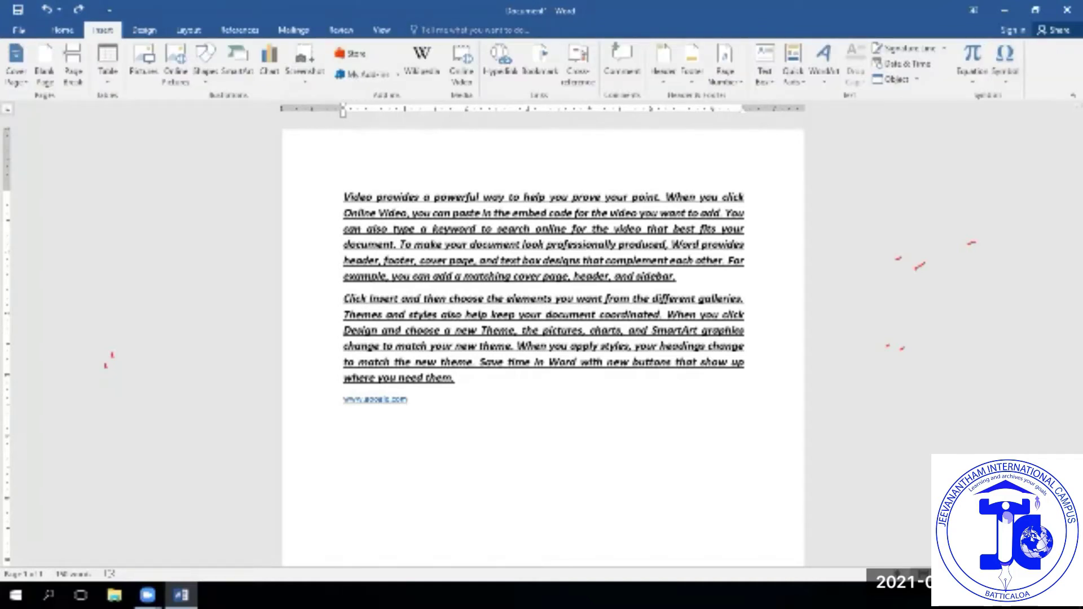
click(972, 73)
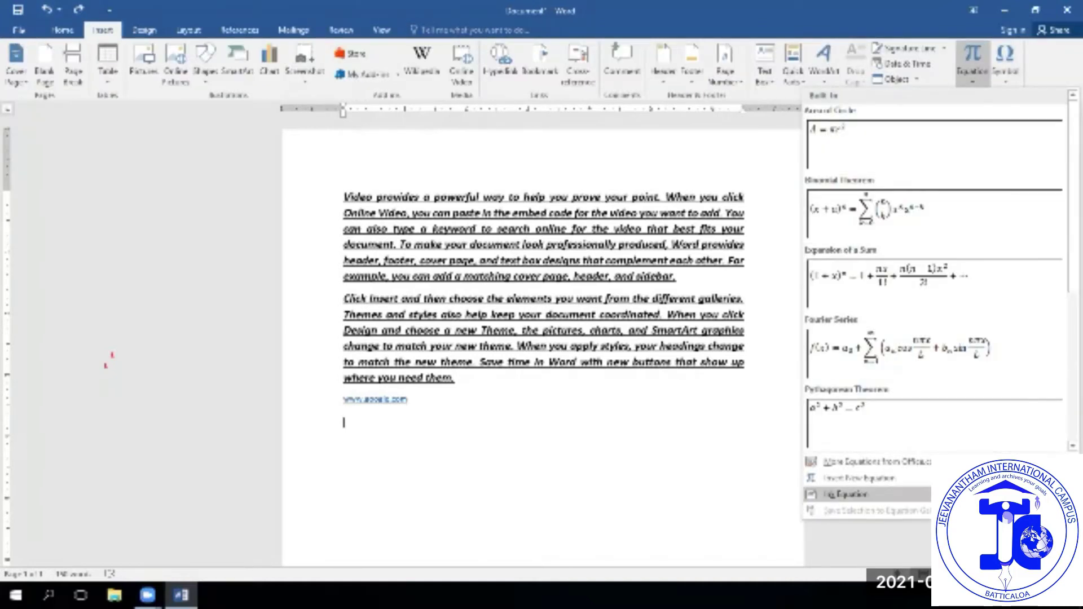
click(844, 494)
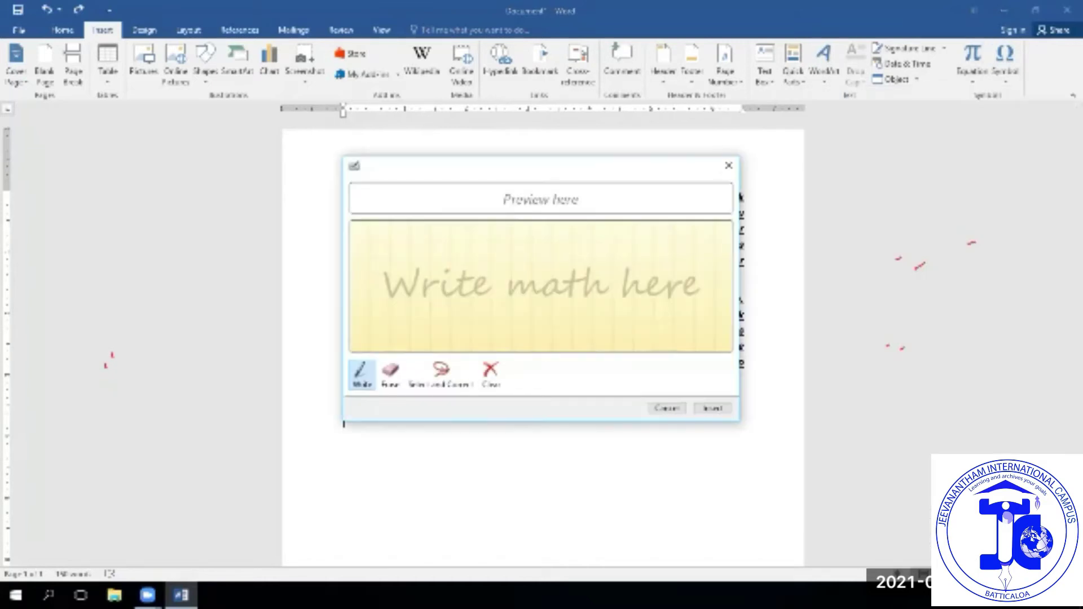
click(728, 166)
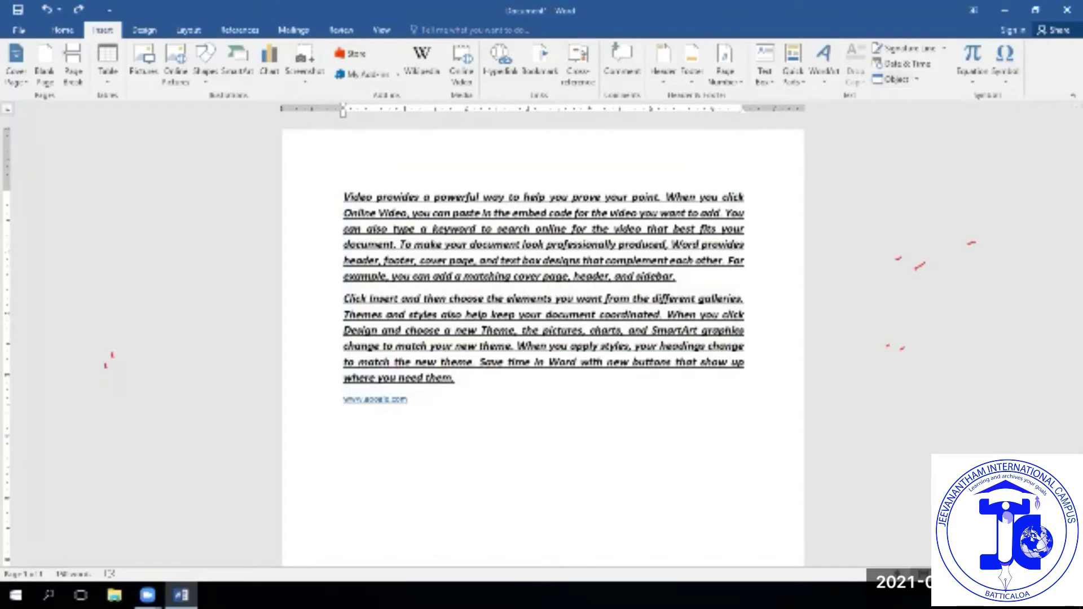
- Insert a new blank equation on the line below the link and place a stacked fraction in it
click(971, 76)
click(844, 478)
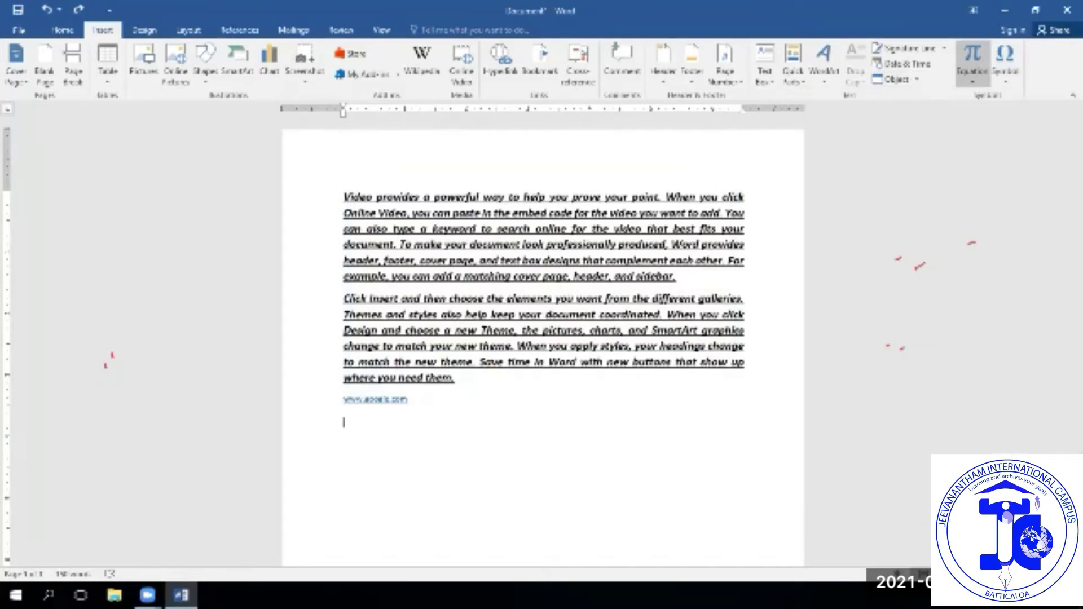
click(972, 56)
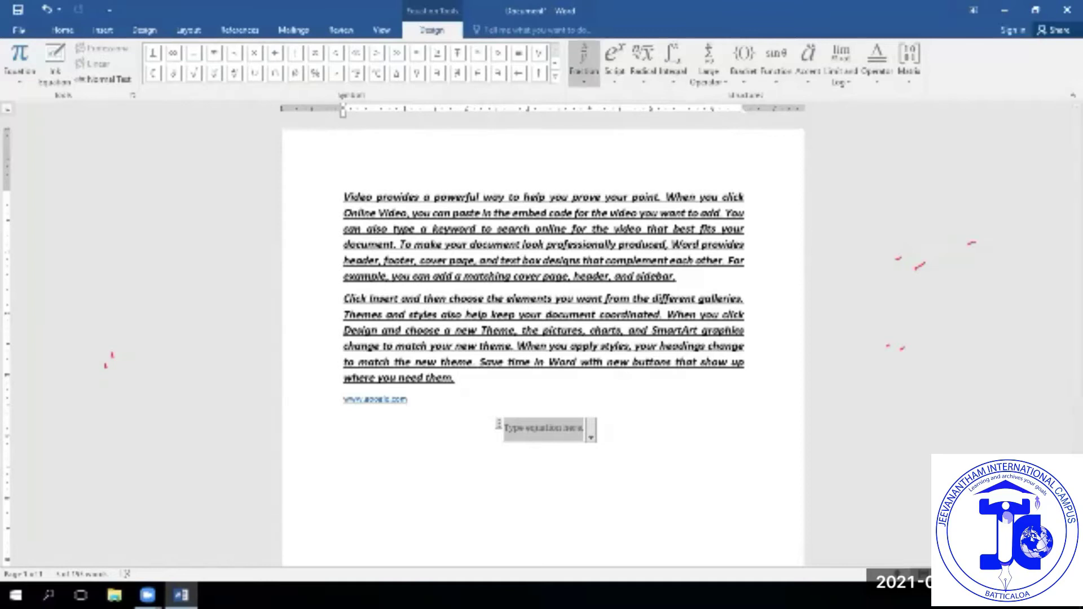
click(584, 62)
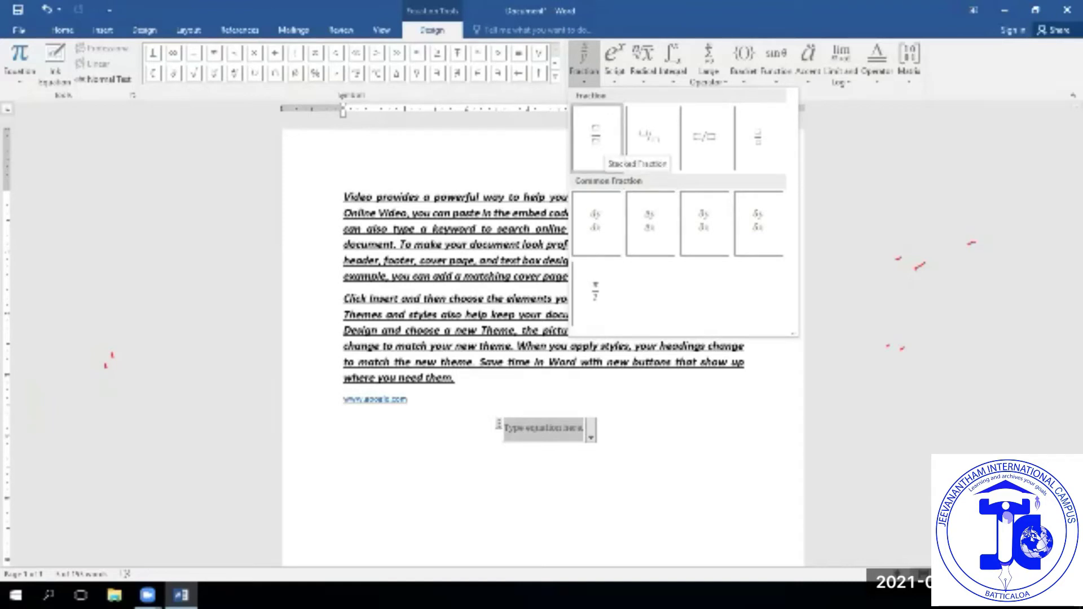
click(602, 144)
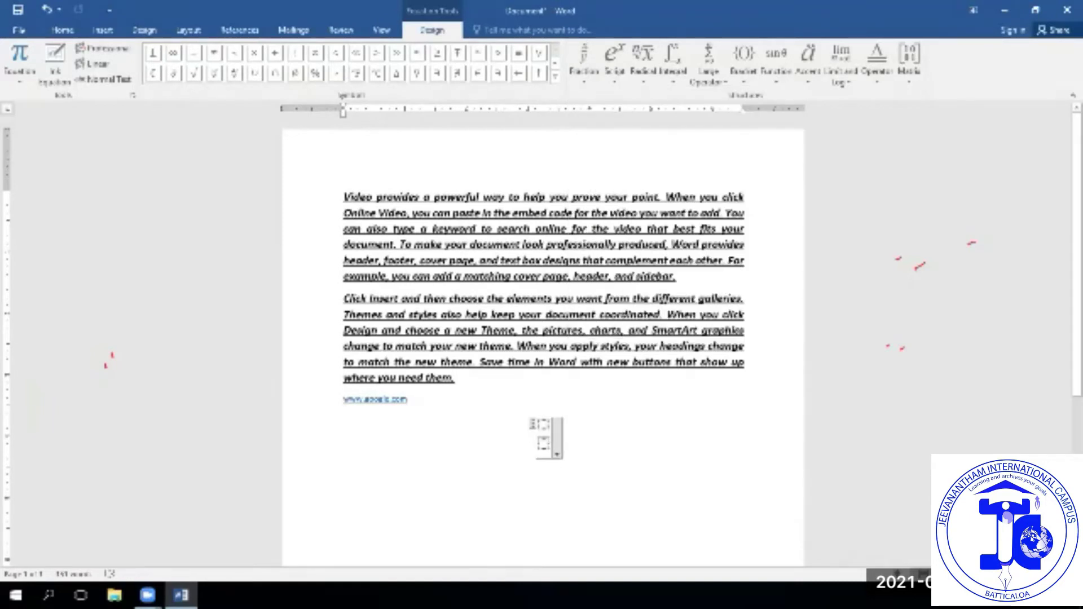
- Fill the stacked fraction with 2 as the numerator and 4 as the denominator
click(584, 62)
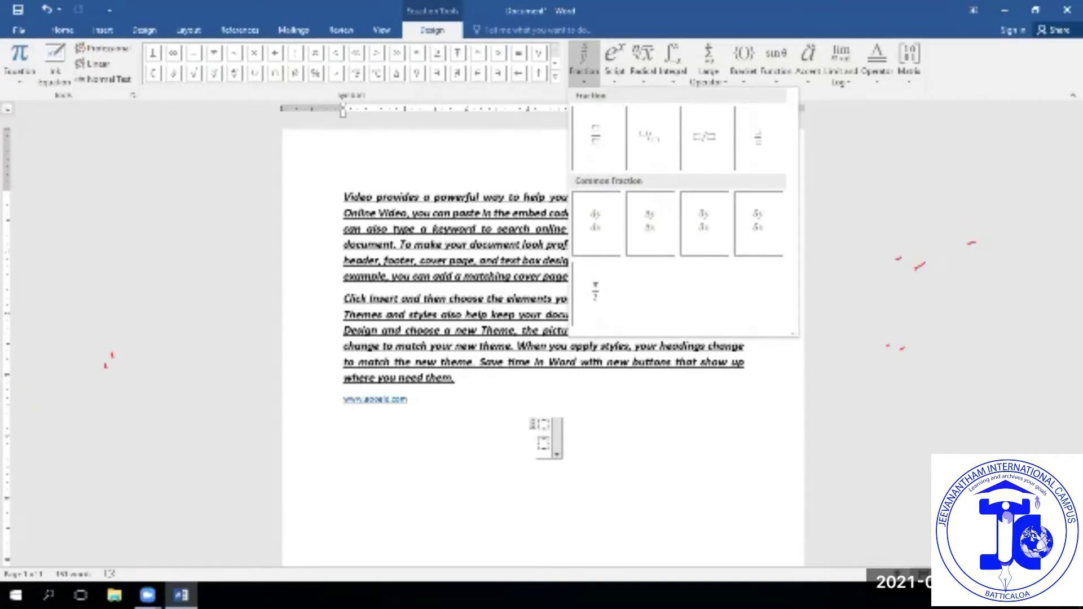
key(Escape)
click(543, 424)
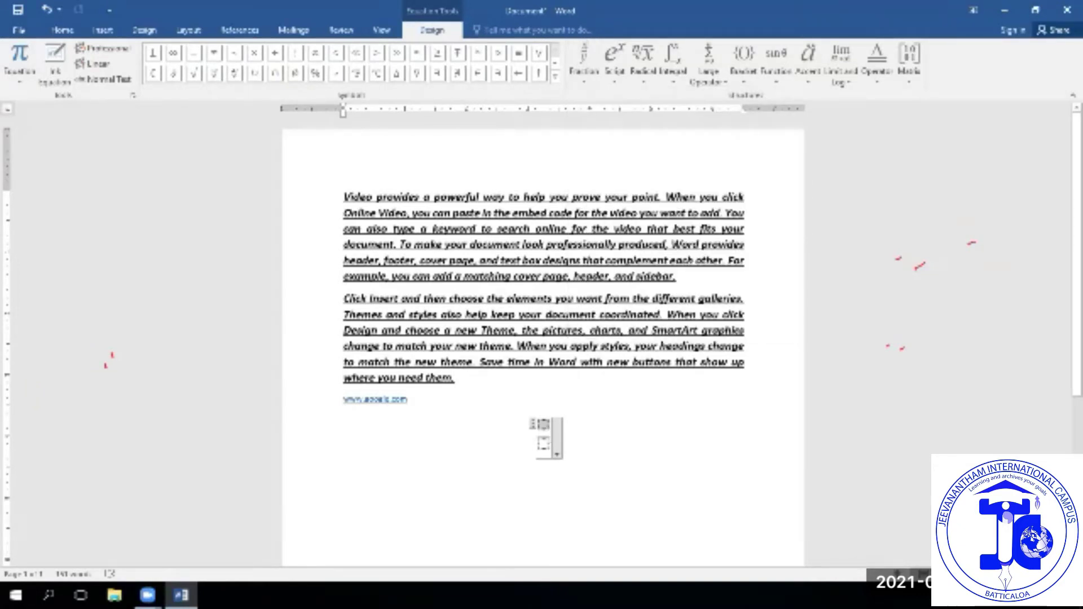
text(2)
key(Down)
text(4)
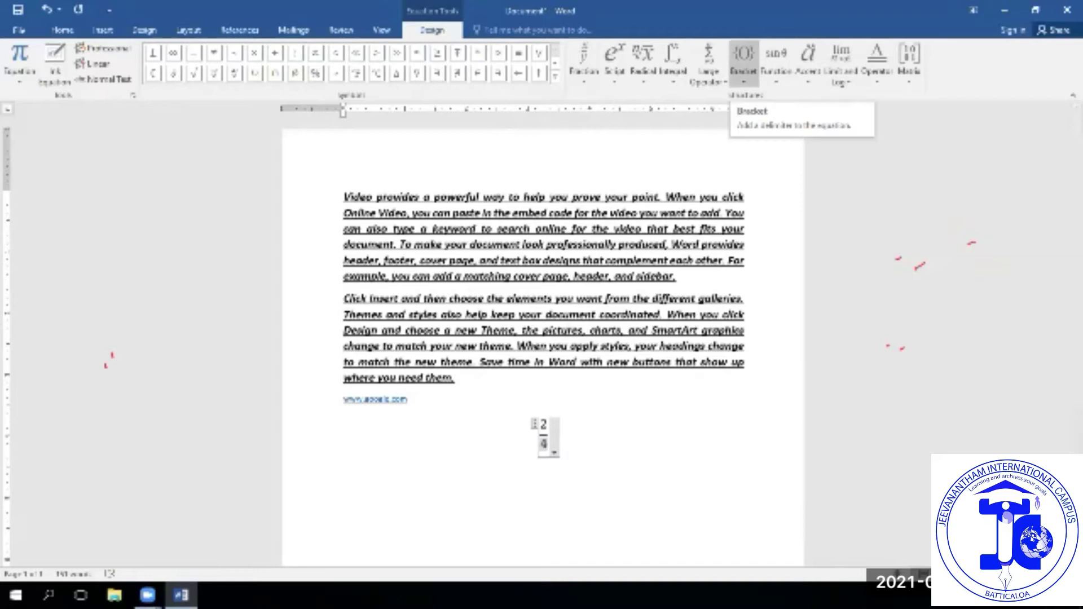
- Add a three-row cases bracket after the 4 in the fraction's denominator and undo it
click(744, 62)
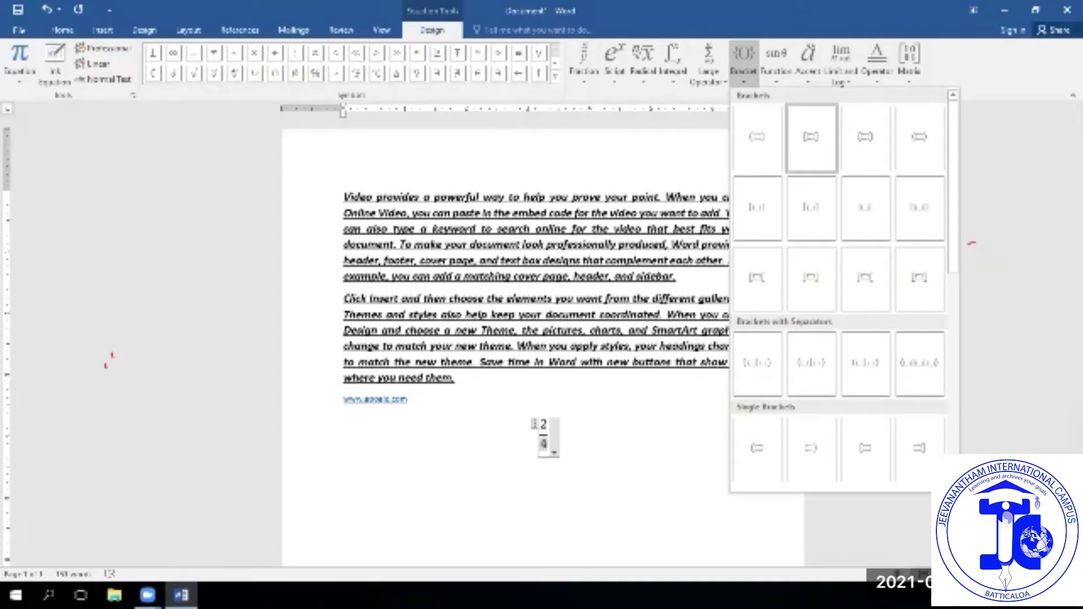
scroll(536, 242, down, 3)
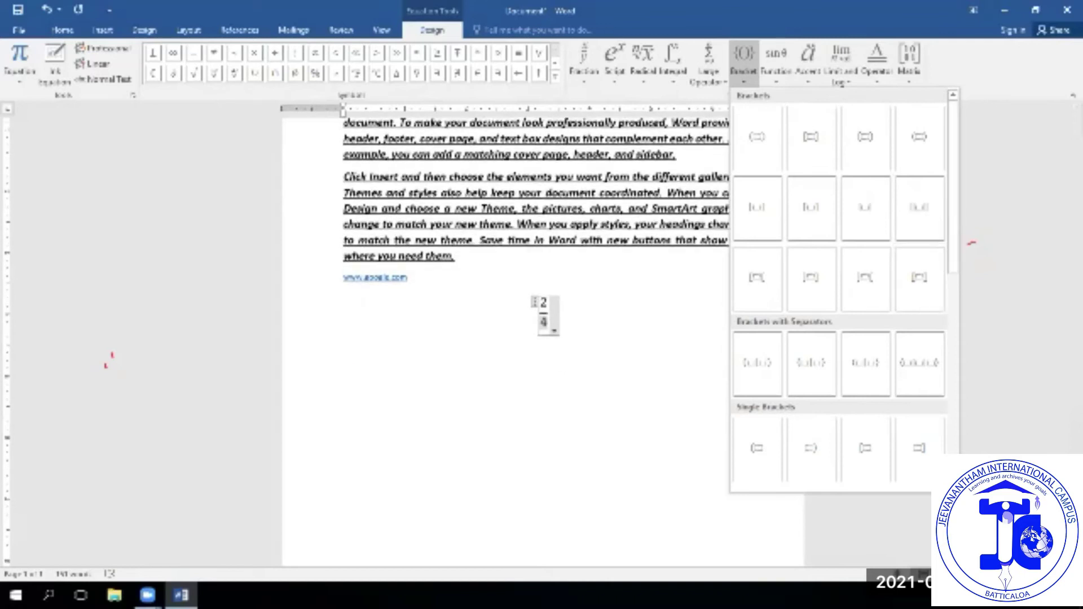
drag(953, 186, 953, 317)
scroll(840, 287, down, 3)
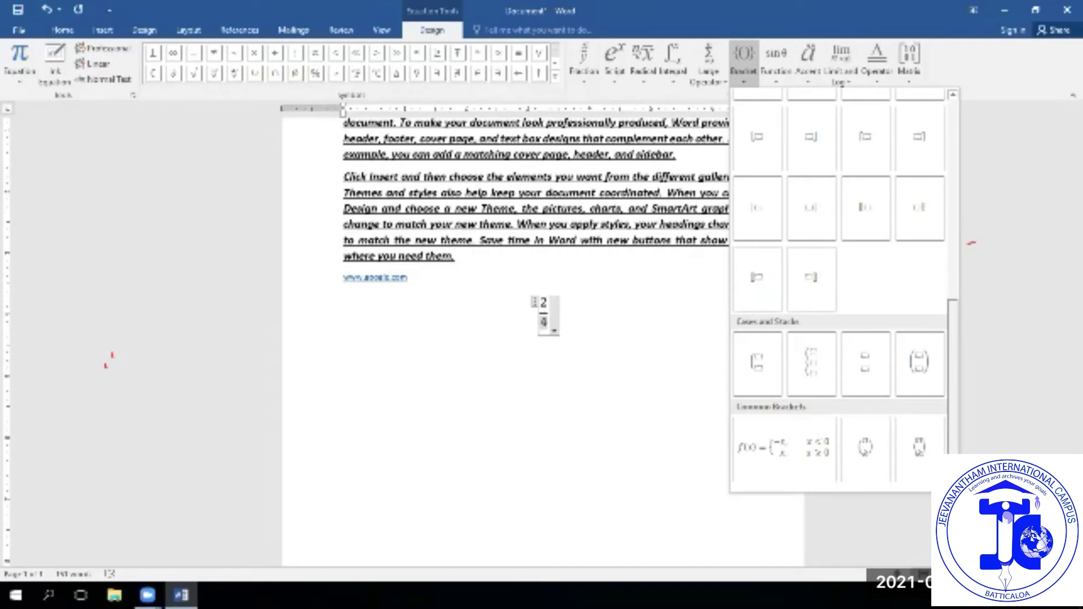
click(811, 364)
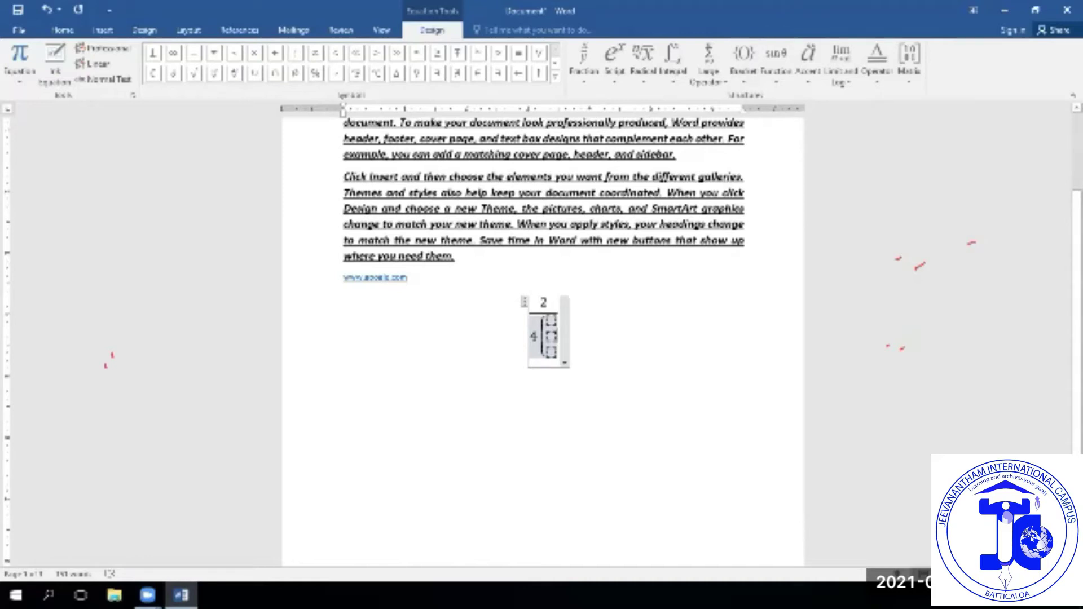
key(ctrl+z)
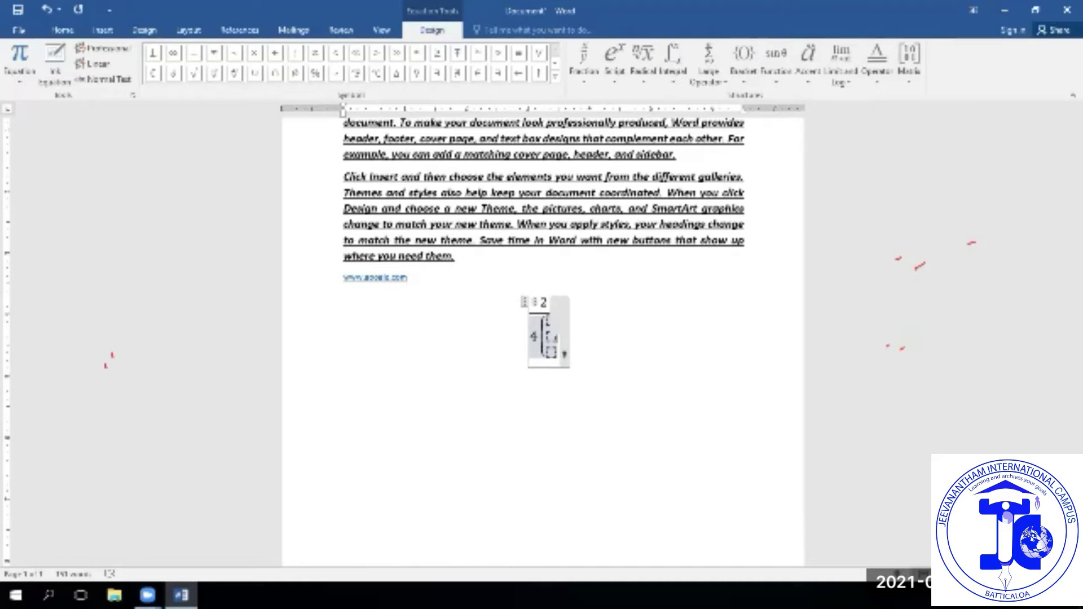
- Undo the bracket in the denominator and insert a three-row cases bracket beside the whole 2/4 fraction
key(ctrl+z)
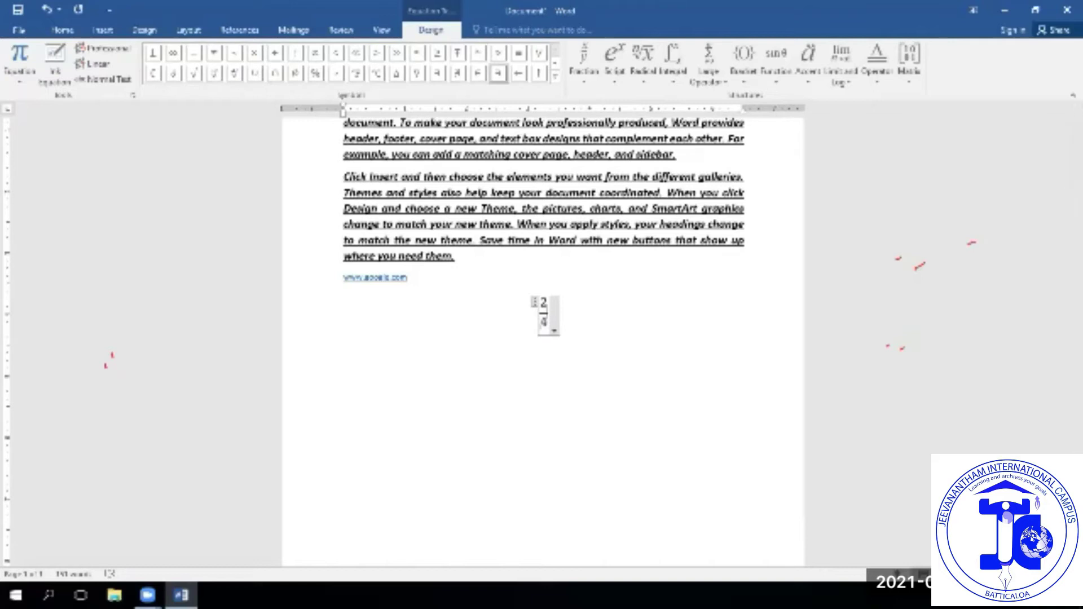
click(743, 62)
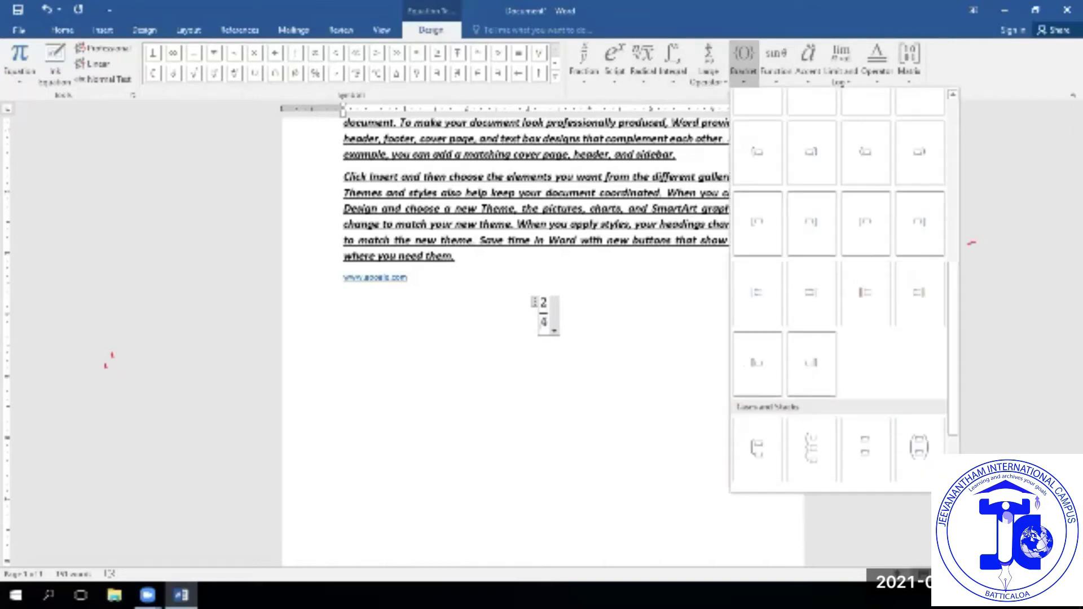
click(811, 449)
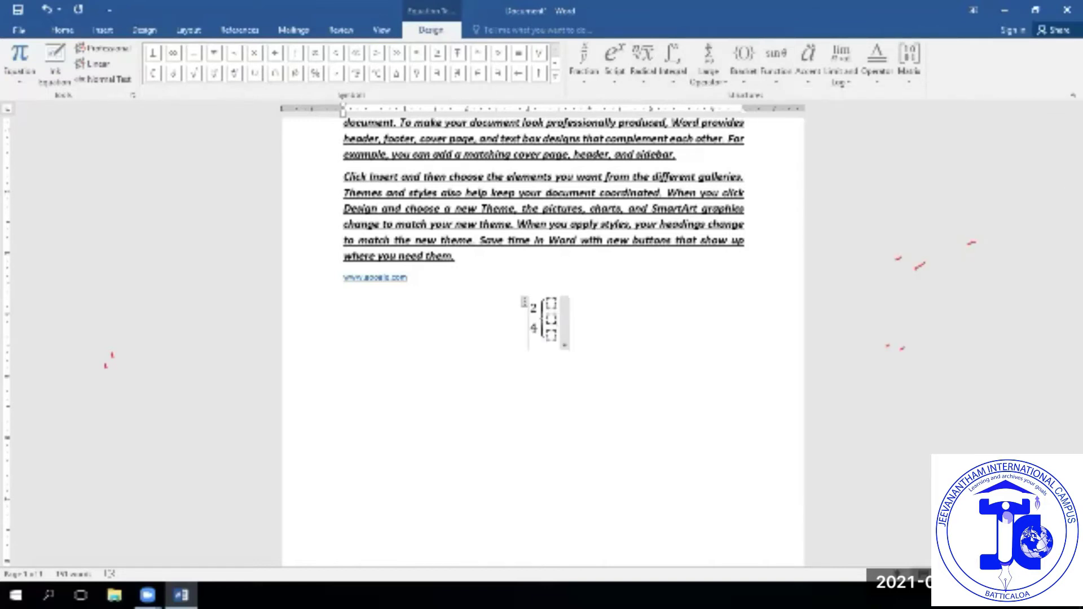
- Fill the three rows of the cases bracket with 1, 2 and 3
click(551, 304)
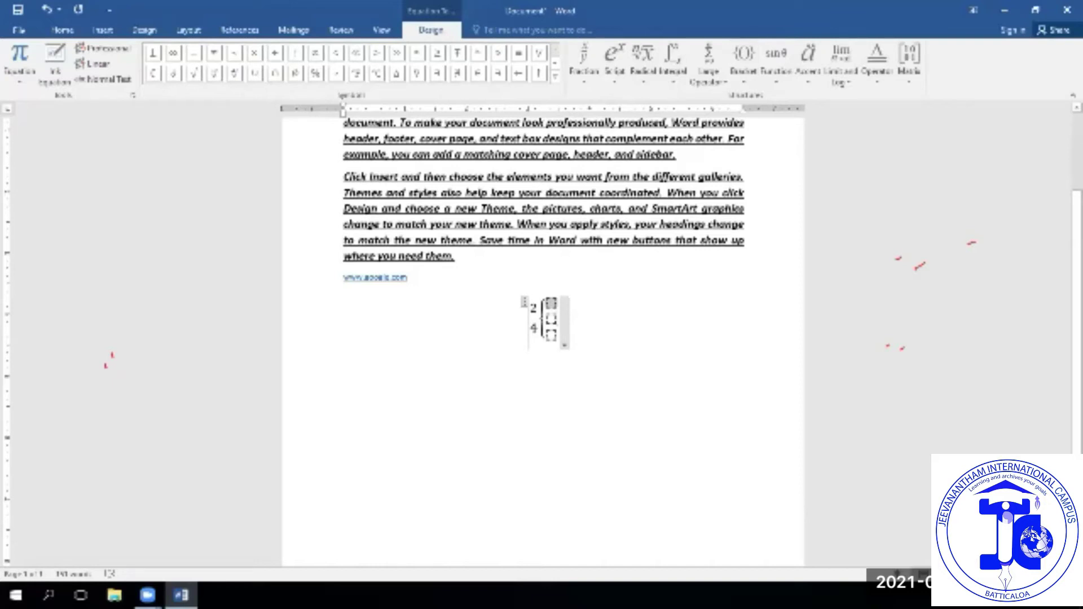
text(1)
key(Down)
text(2)
key(Down)
text(3)
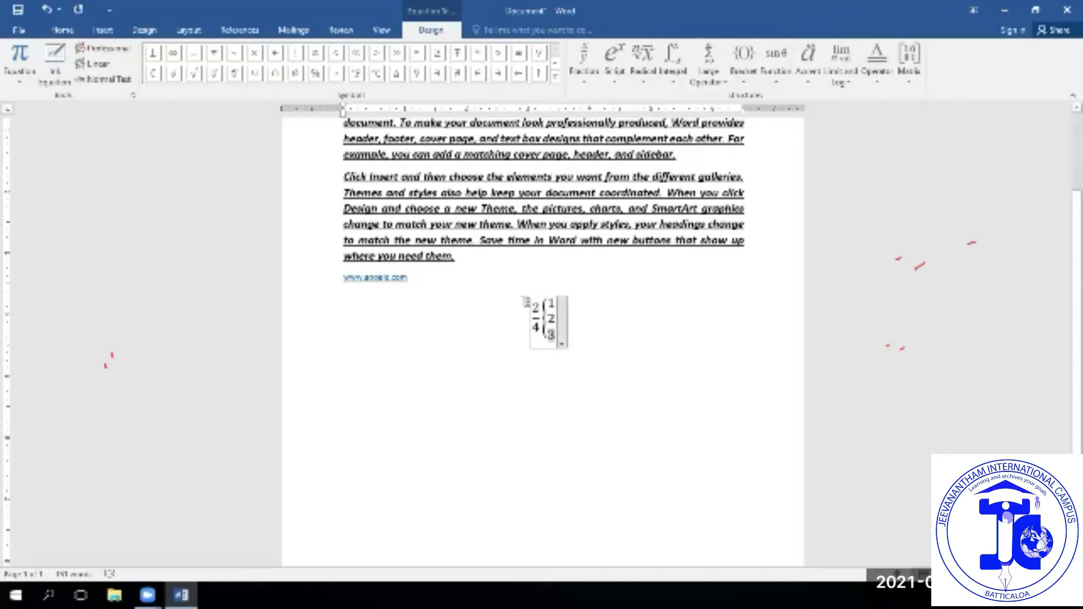
- Look through the equation structure galleries, from fractions, scripts and radicals to accents, limits, operators and matrices, without inserting anything
click(584, 62)
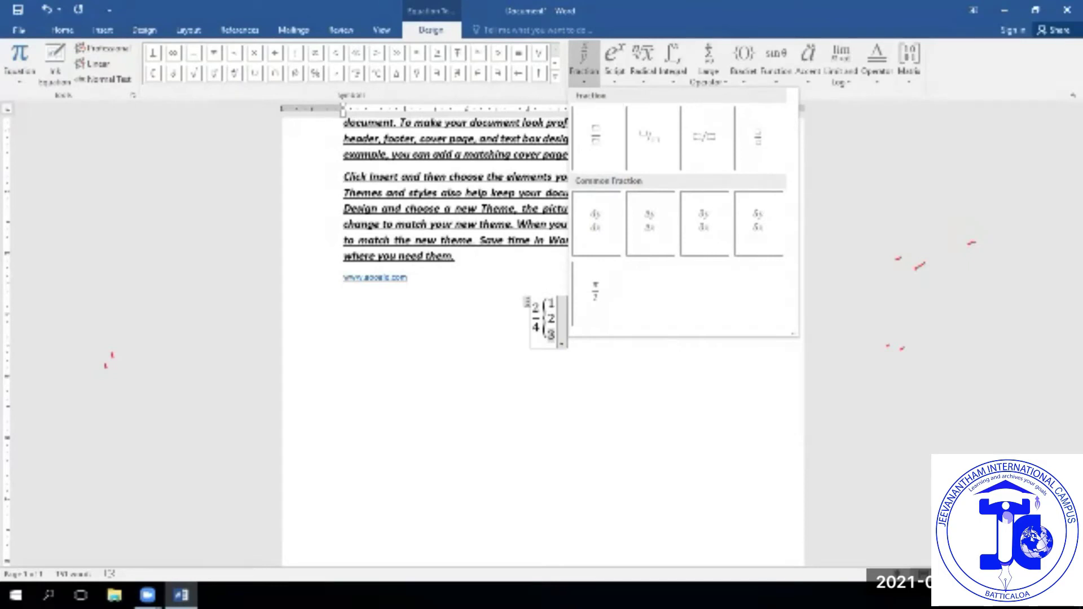
click(614, 62)
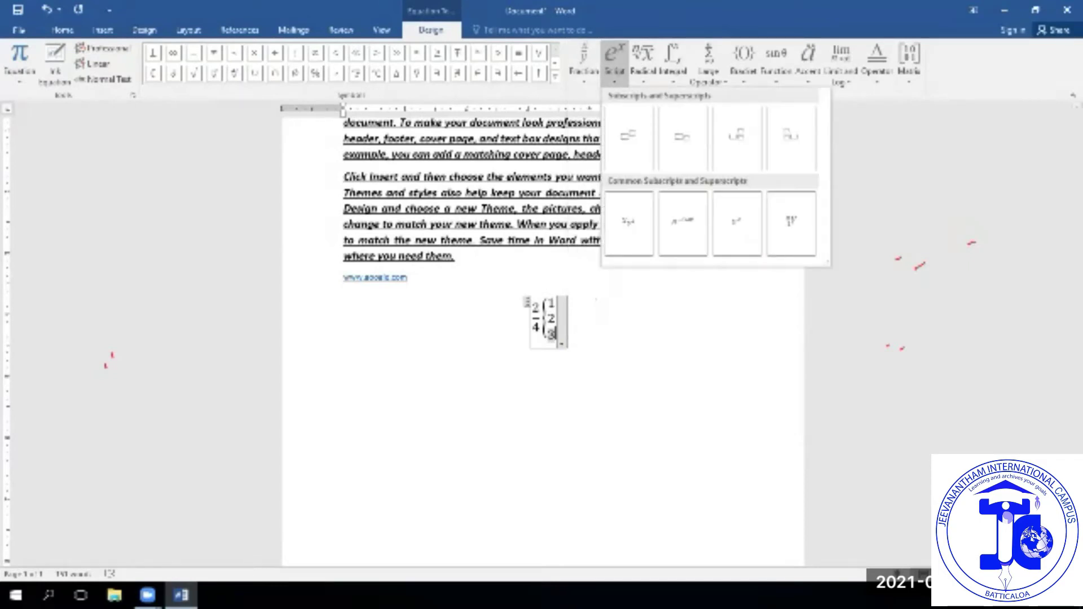
click(643, 62)
click(673, 62)
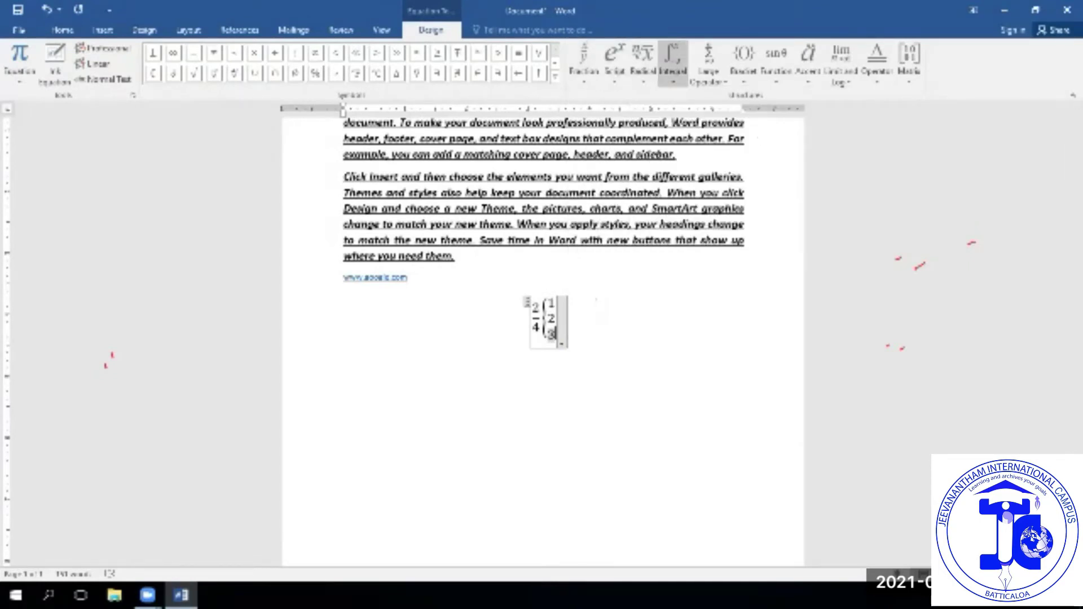
click(708, 62)
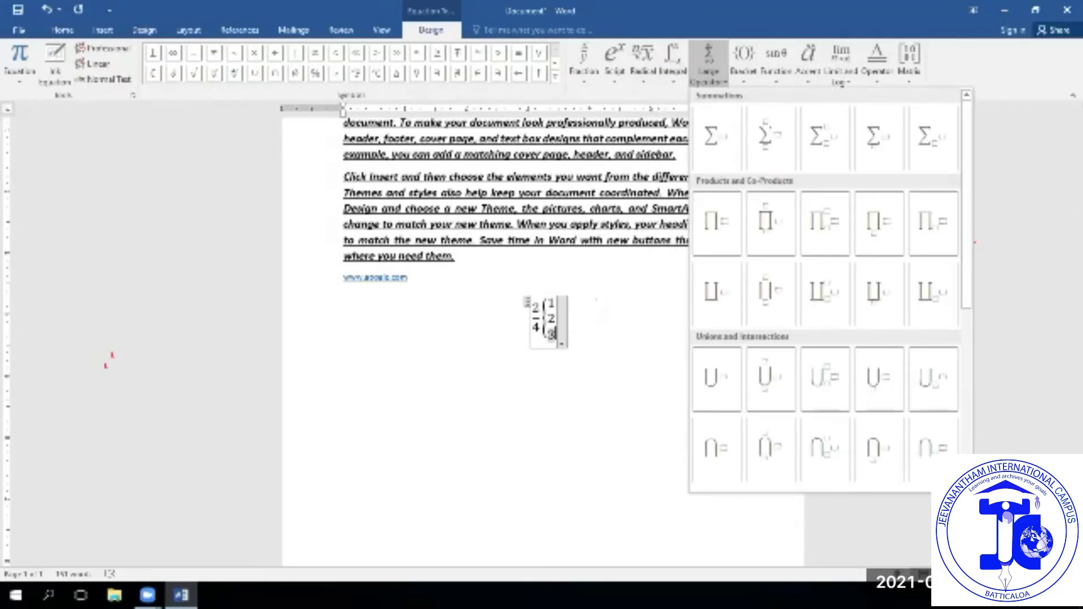
click(743, 60)
click(776, 61)
click(808, 61)
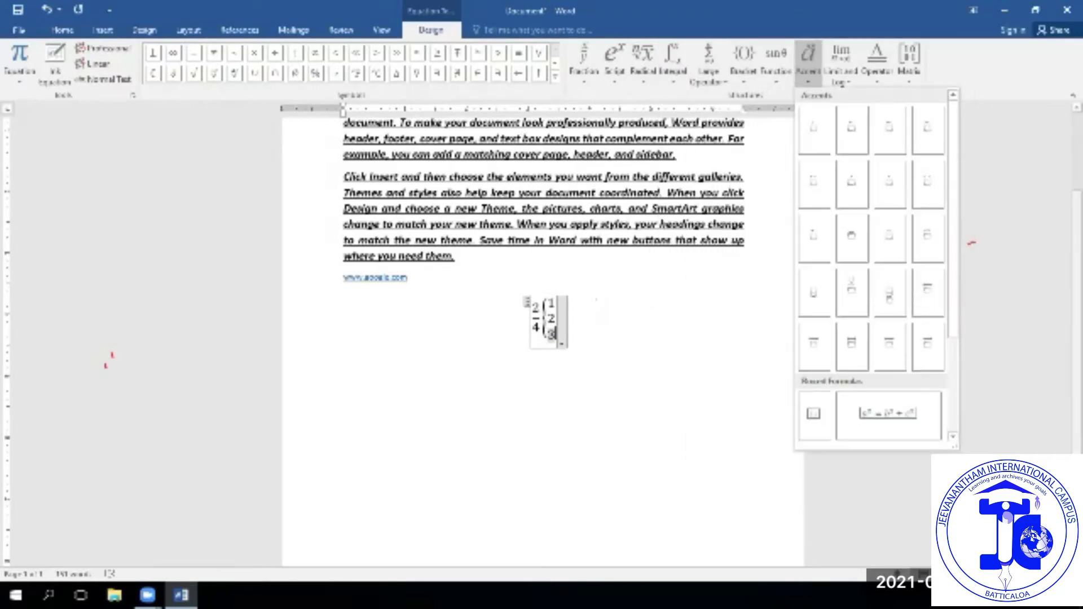
click(840, 61)
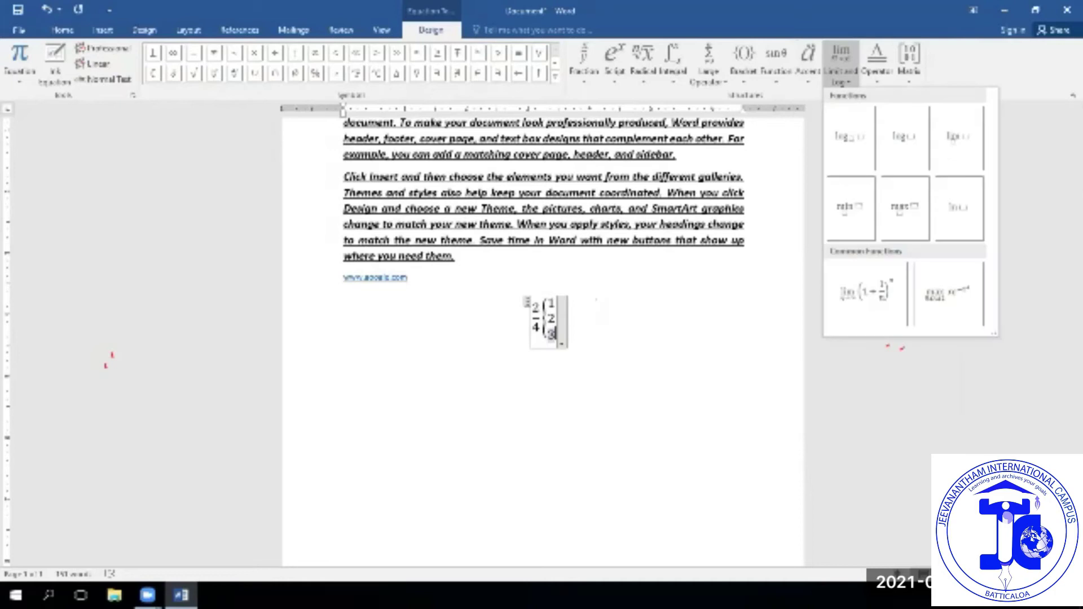
click(876, 61)
click(909, 61)
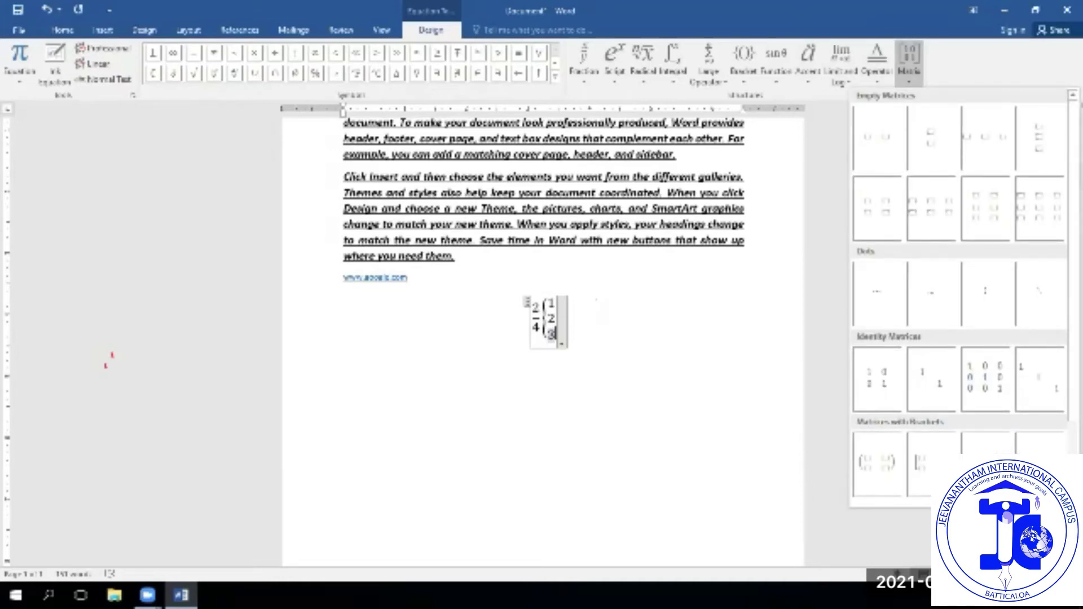
key(Escape)
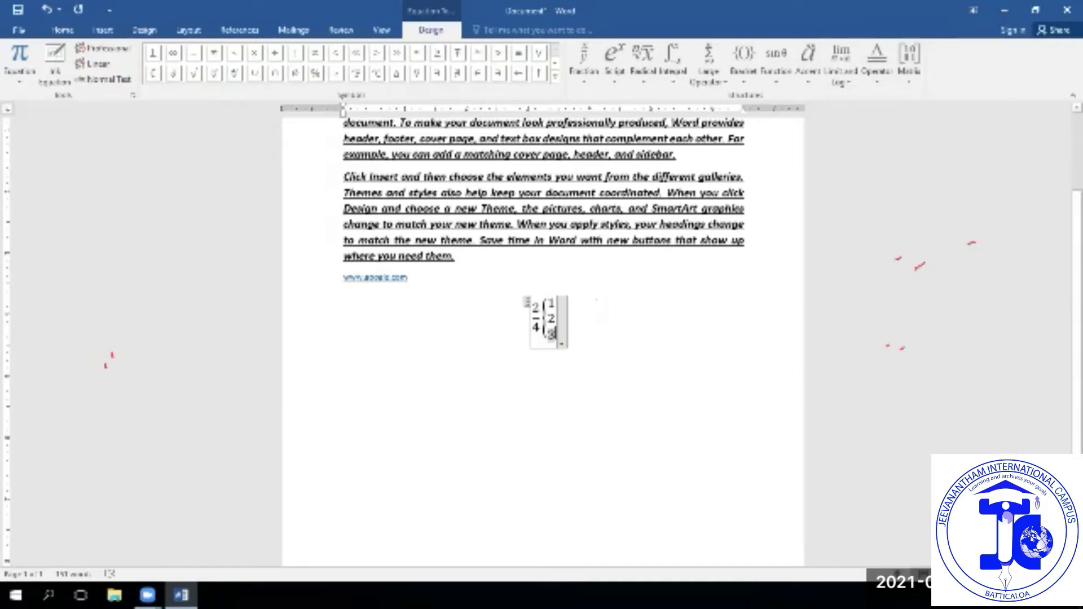
- Delete the 2/4 fraction in front of the cases bracket
click(536, 318)
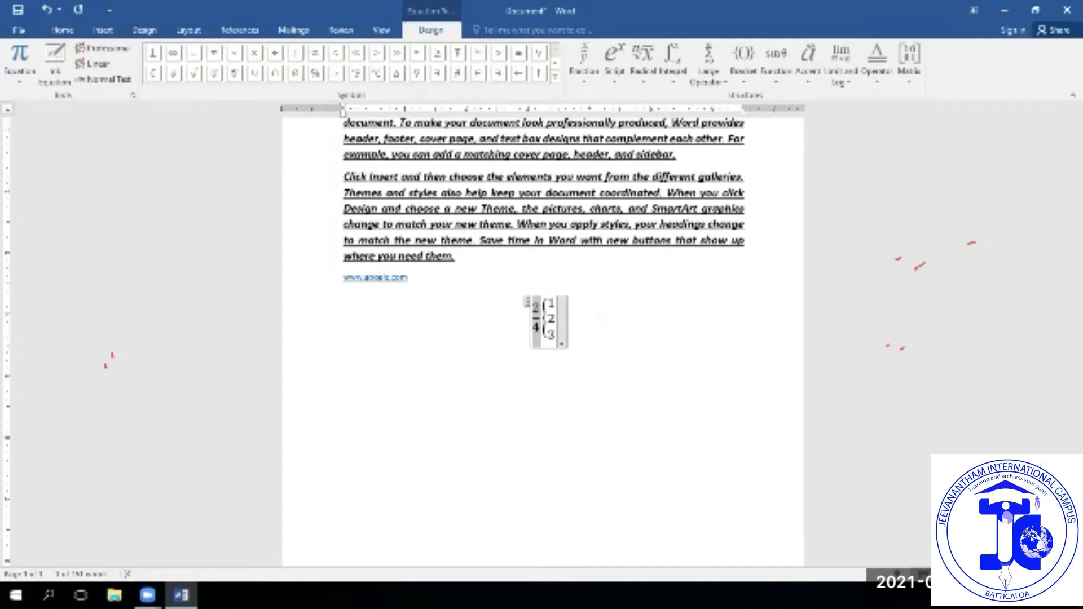
key(BackSpace)
key(BackSpace)
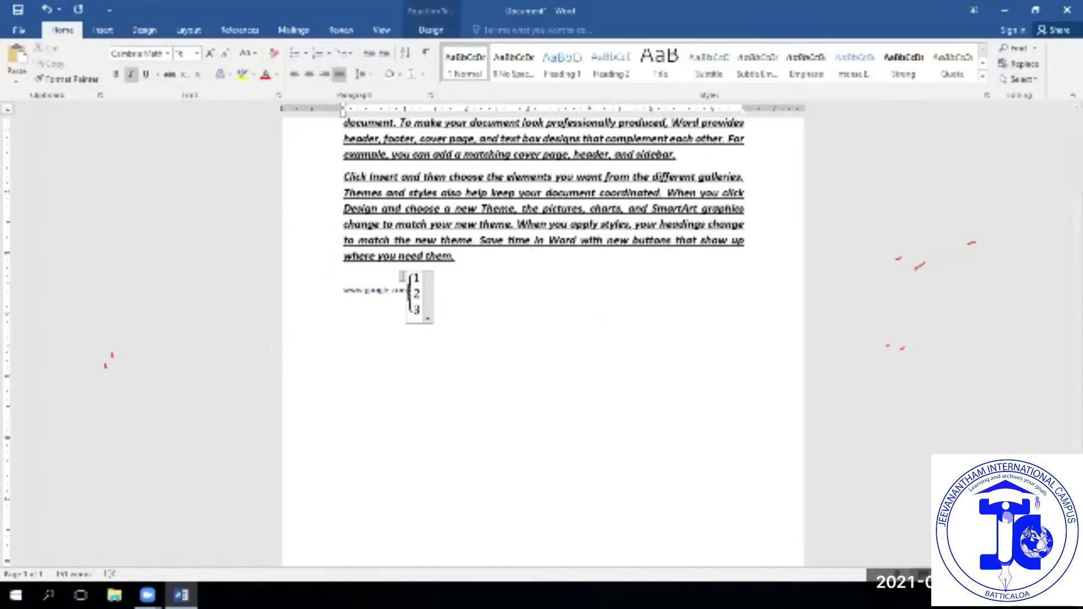
key(Down)
key(Down)
key(BackSpace)
key(BackSpace)
key(BackSpace)
key(BackSpace)
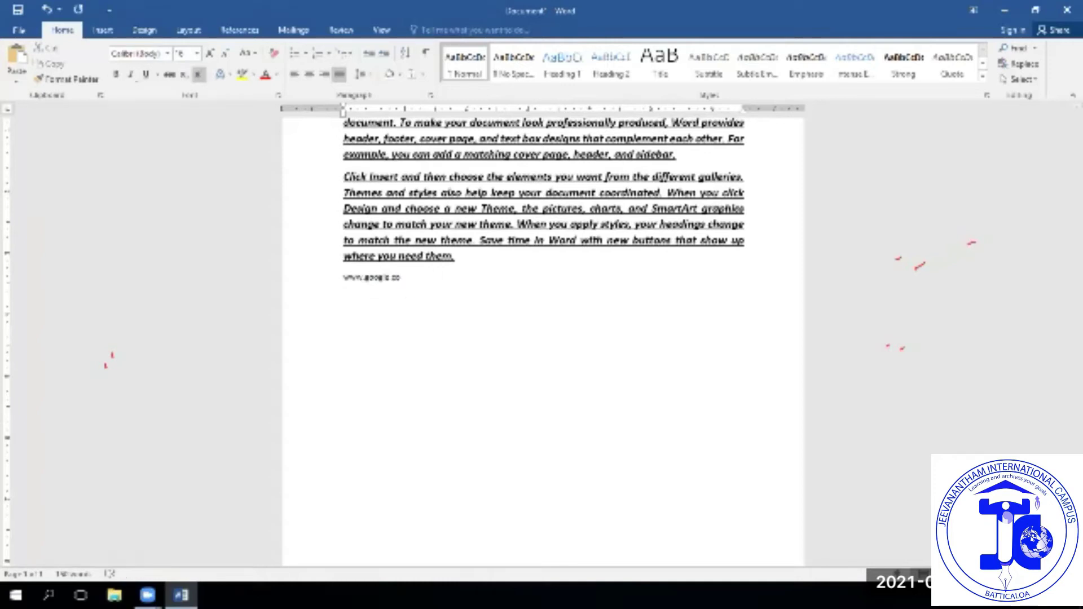
key(BackSpace)
key(BackSpace)
key(BackSpace)
key(BackSpace)
key(BackSpace)
key(BackSpace)
key(BackSpace)
key(BackSpace)
key(BackSpace)
key(BackSpace)
key(BackSpace)
key(BackSpace)
key(BackSpace)
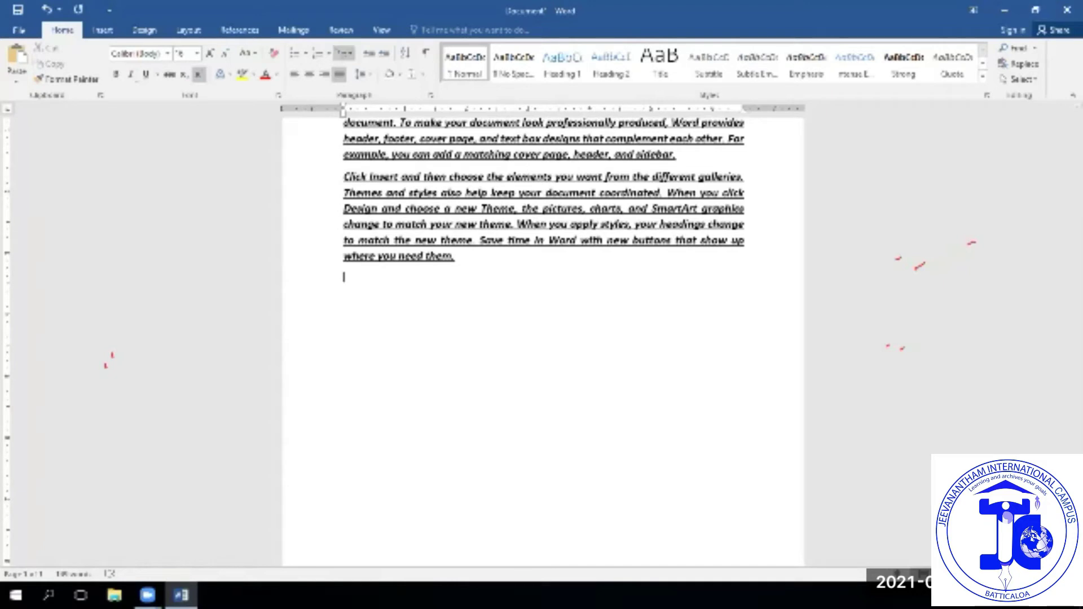
- Look over the available insertion, design, page layout, references and mailings commands, and return to the references commands and the document's start
click(103, 30)
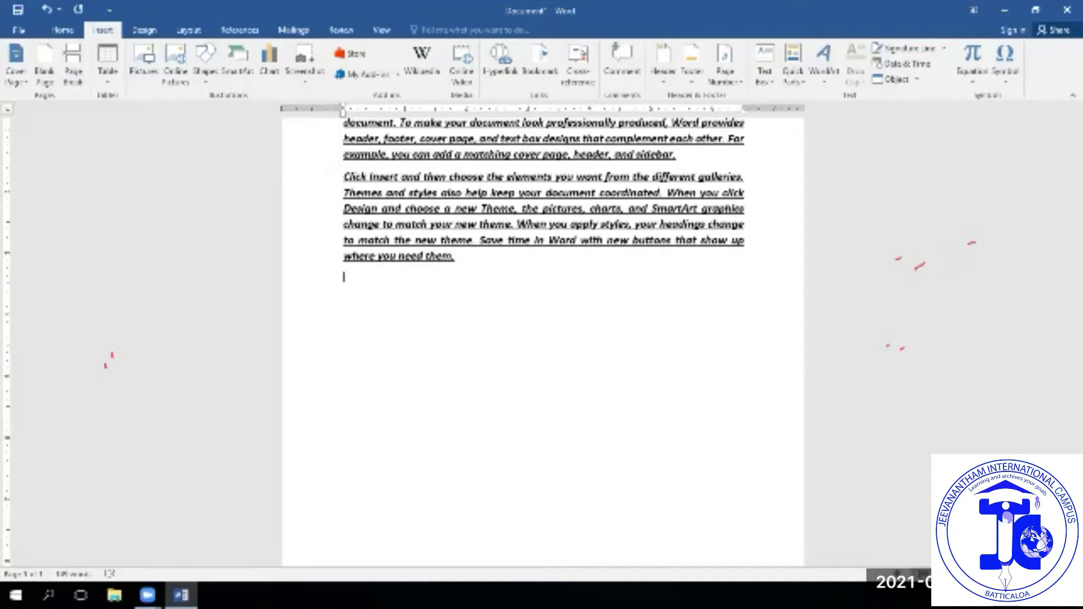
click(144, 30)
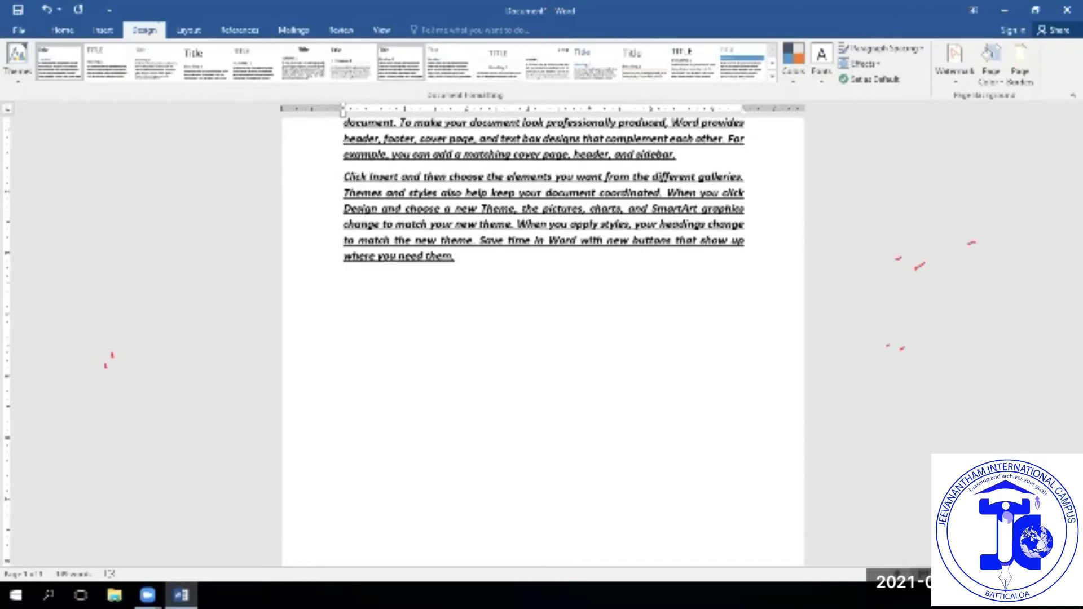
click(189, 30)
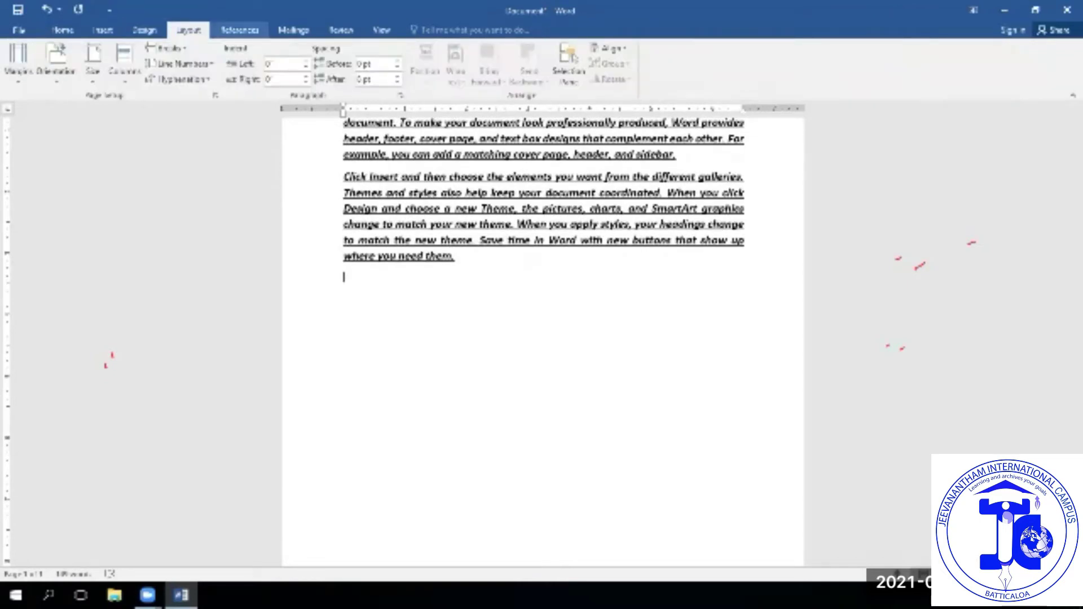
click(239, 30)
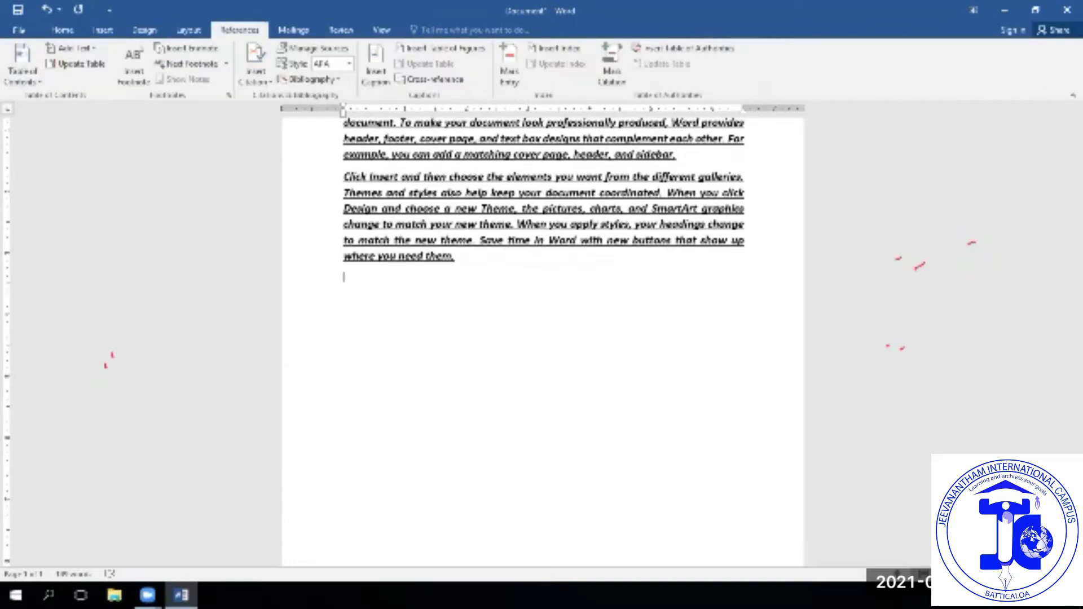
click(293, 30)
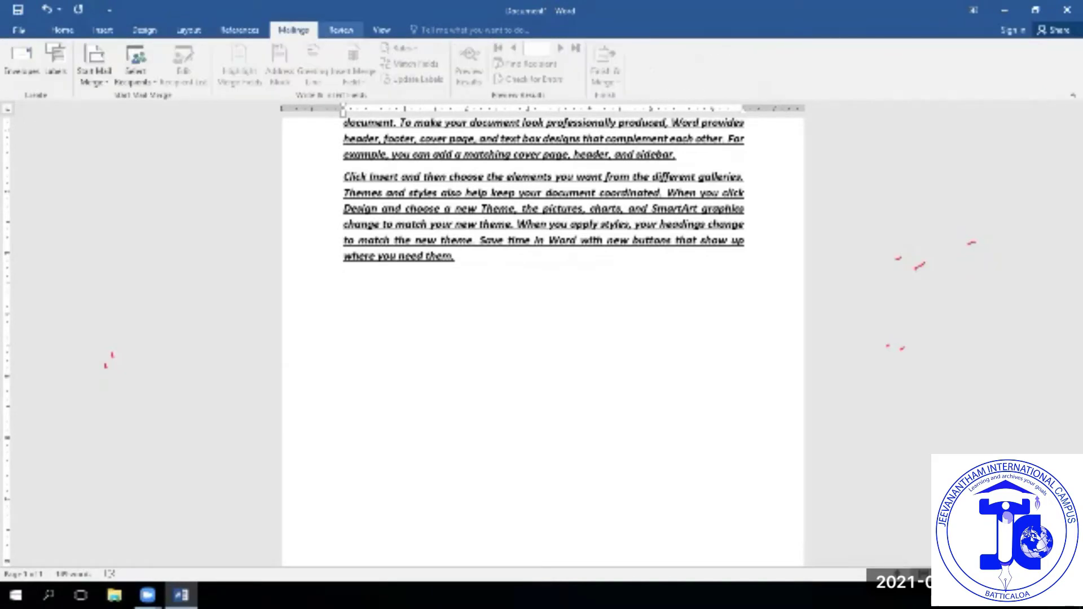
click(240, 30)
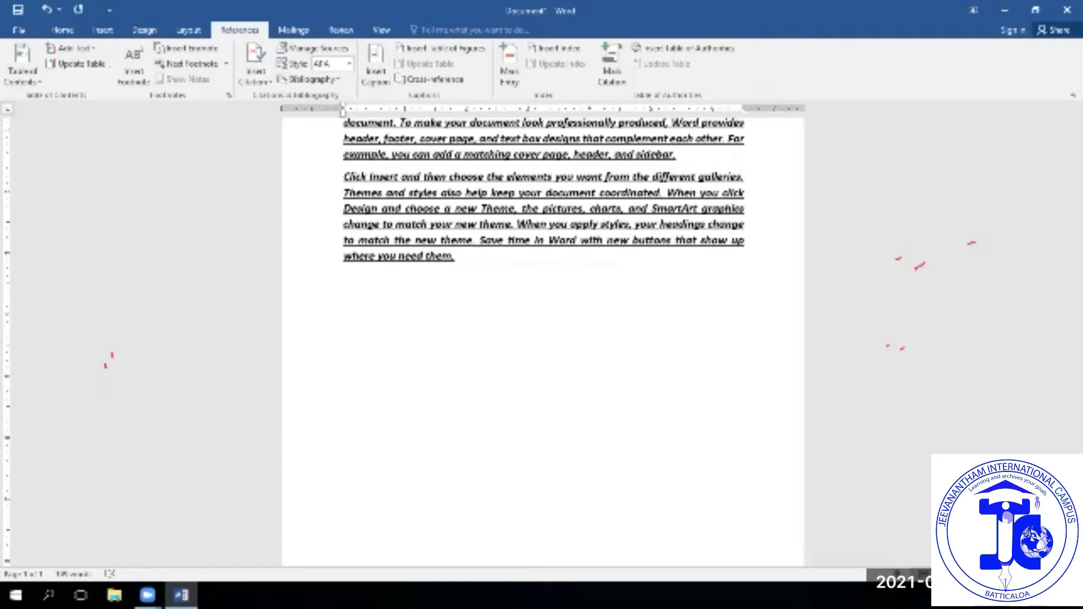
scroll(542, 282, up, 2)
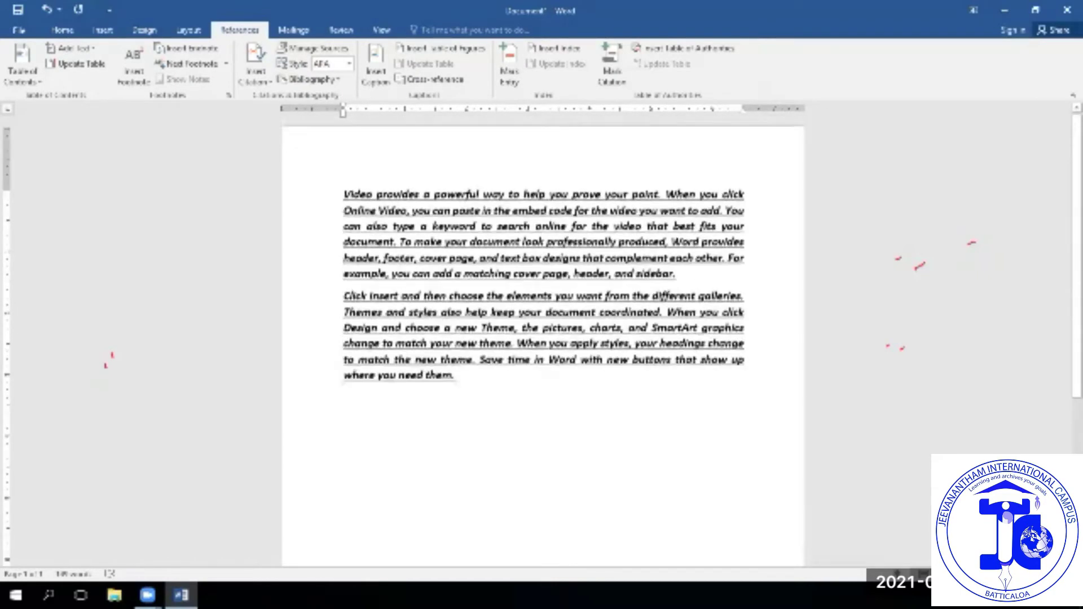
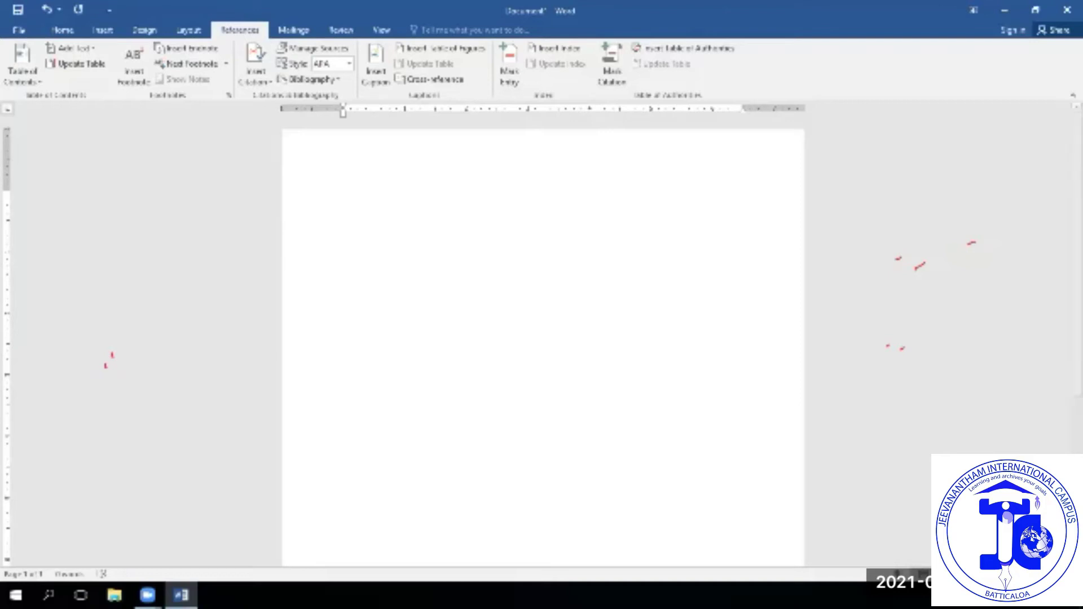
- Add empty lines to the blank document until it runs over several pages, and return to the first page
click(62, 29)
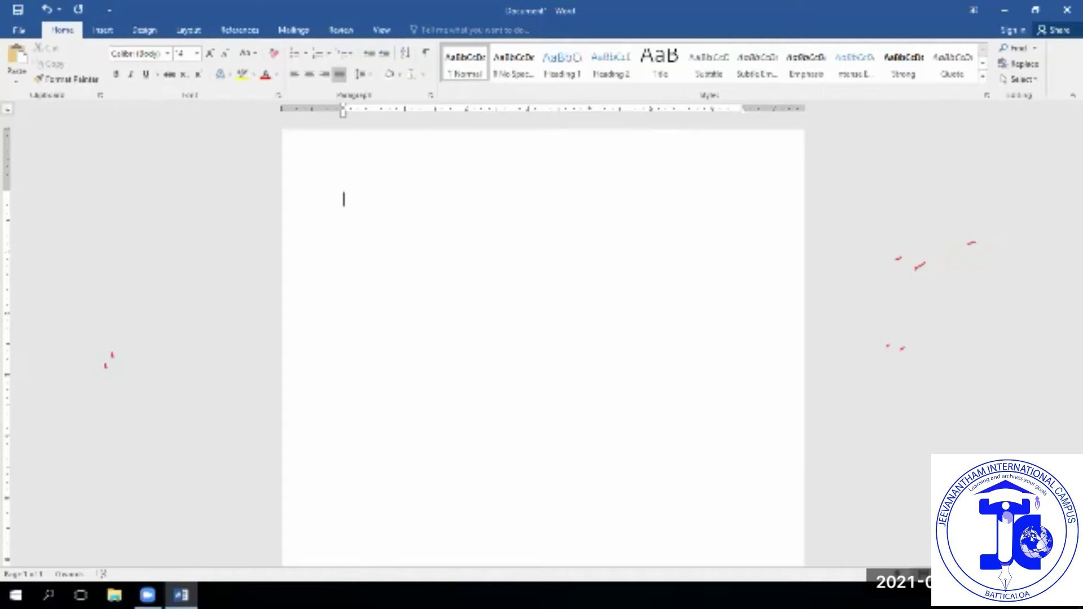
key(Return)
key(Return)
key(Return)
key(Return)
key(Return)
key(Return)
key(Return)
key(Return)
key(Return)
key(Return)
key(Return)
key(Return)
key(Return)
key(Return)
key(Return)
key(Return)
key(Return)
key(Return)
key(Return)
key(Return)
key(Return)
key(Return)
key(Return)
key(Return)
key(Return)
key(Return)
key(Return)
key(Return)
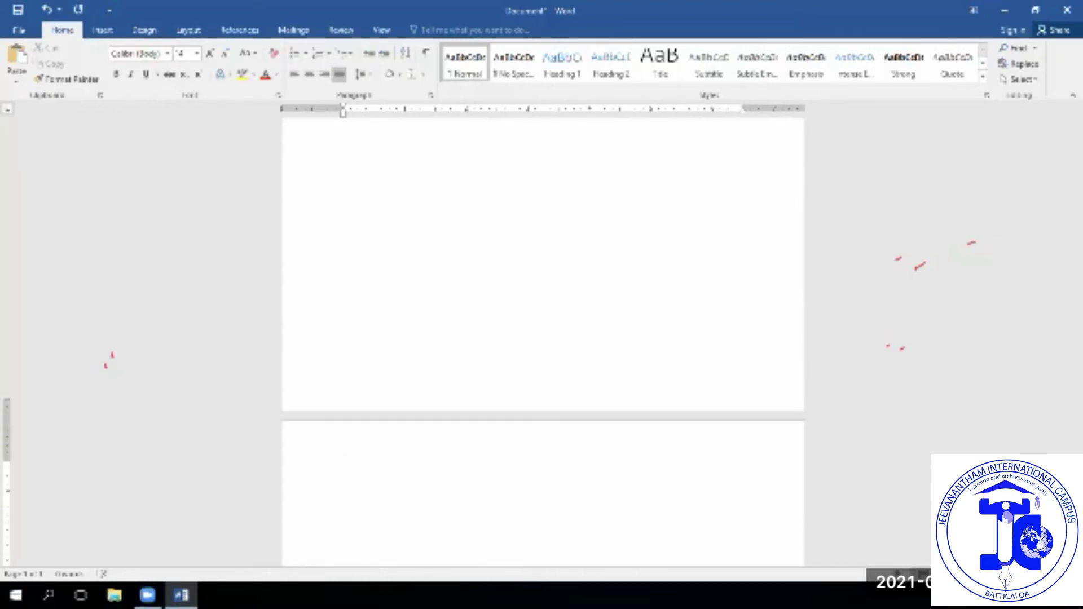
key(Return)
key(Return)
key(Return)
key(Return)
key(Return)
key(Return)
key(Return)
key(Return)
key(Return)
key(Return)
key(Return)
key(Return)
key(Return)
key(Return)
key(Return)
key(Return)
key(Return)
key(Return)
key(Return)
key(Return)
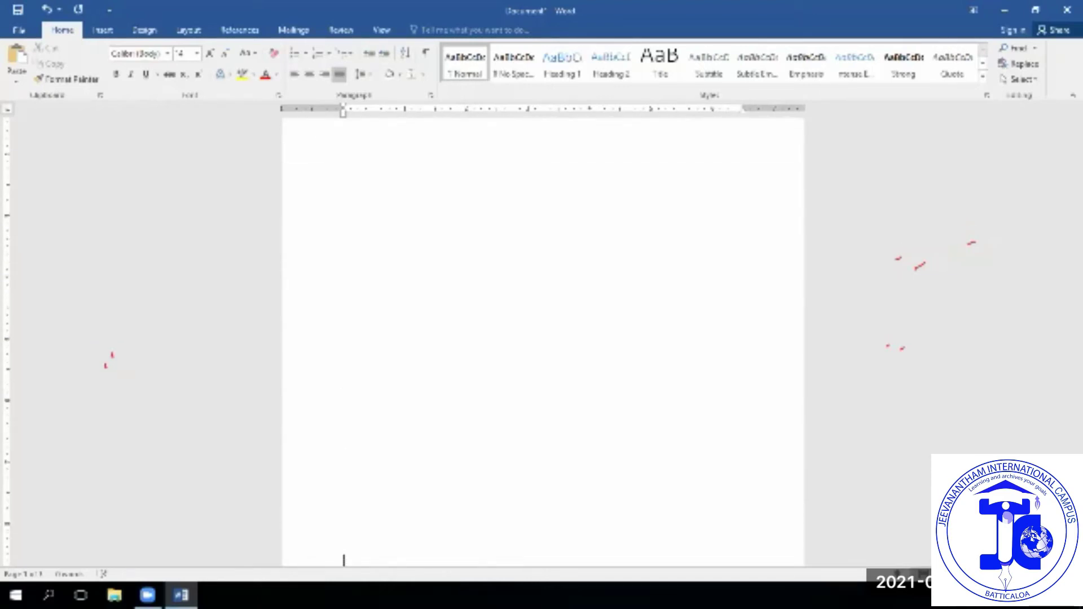
key(BackSpace)
key(Return)
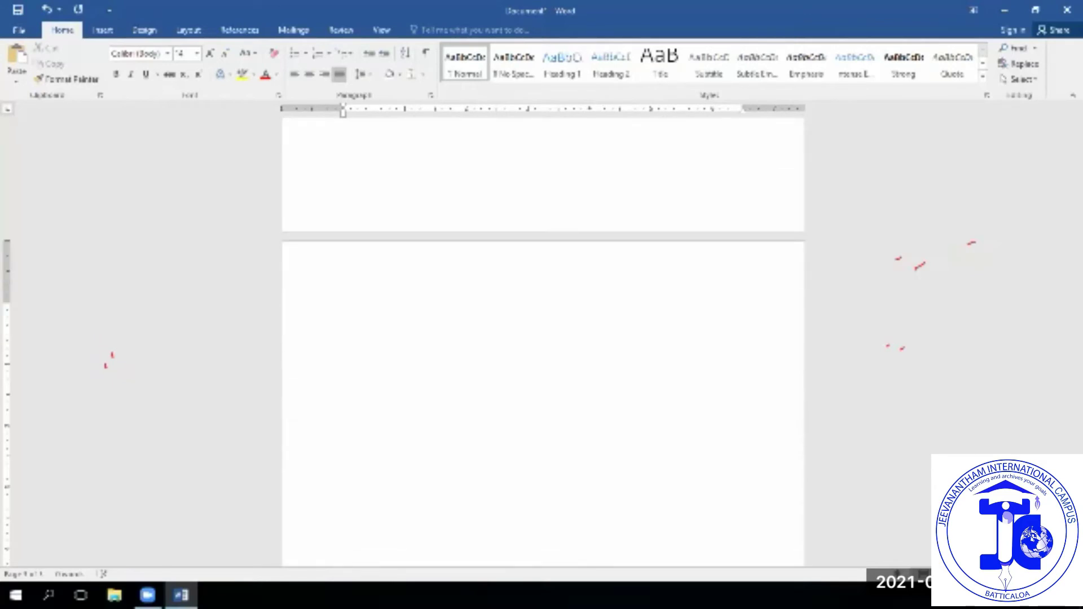
scroll(543, 342, up, 20)
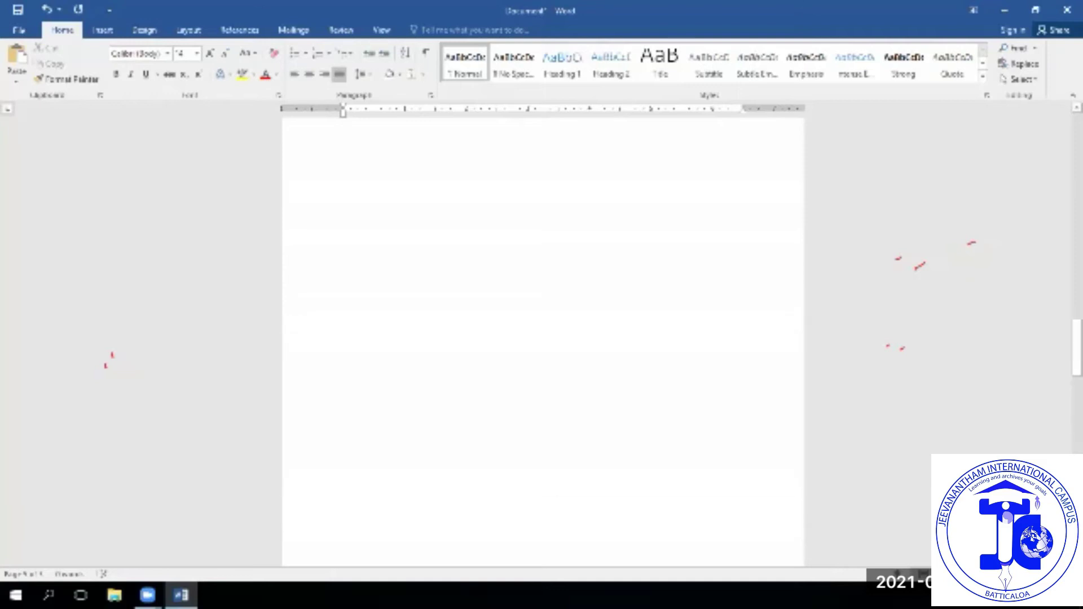
scroll(544, 338, up, 20)
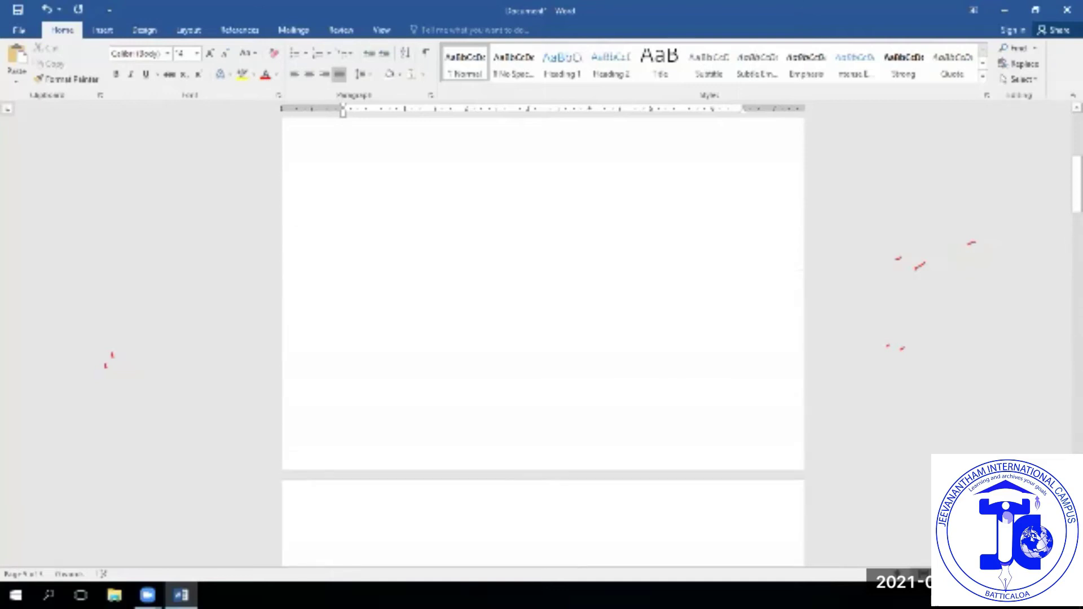
scroll(543, 338, up, 1)
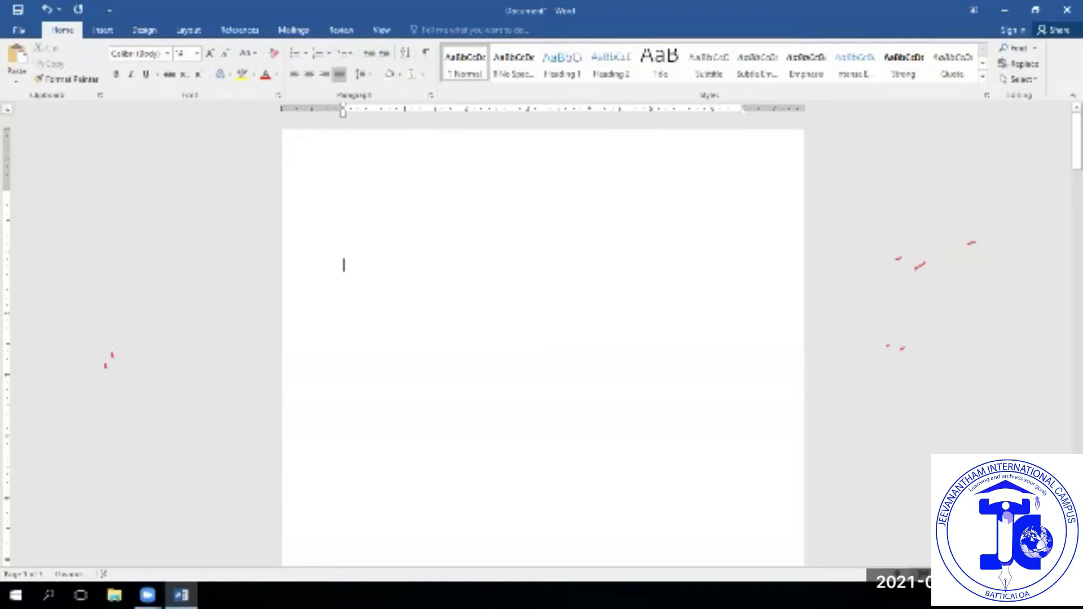
- Add the heading "Mouse" in the Heading 1 style at the start of the second page
scroll(543, 338, down, 1)
key(ctrl+Return)
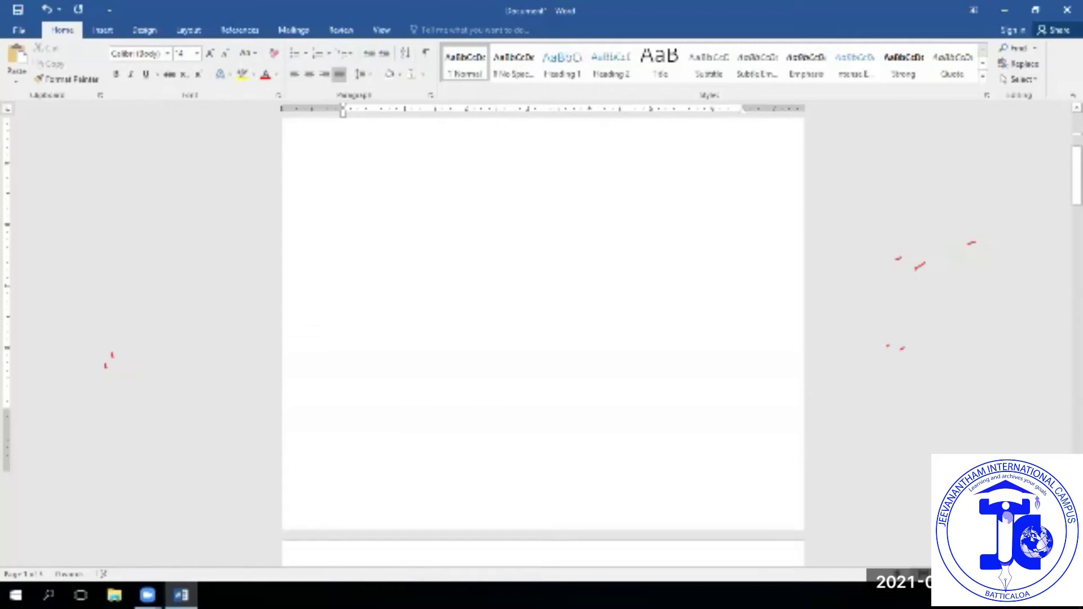
click(344, 426)
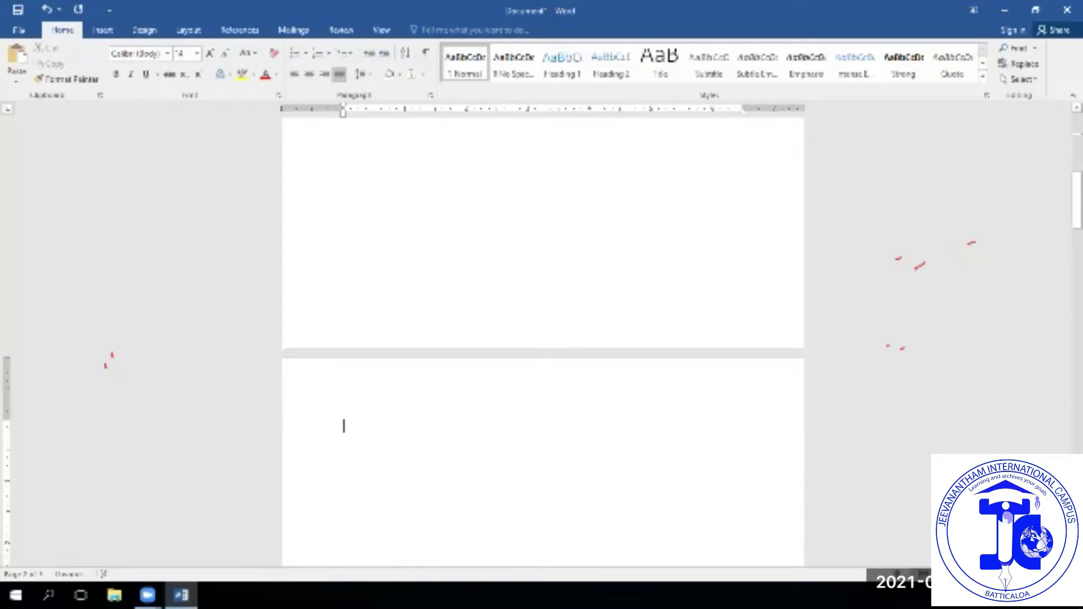
text(M)
key(BackSpace)
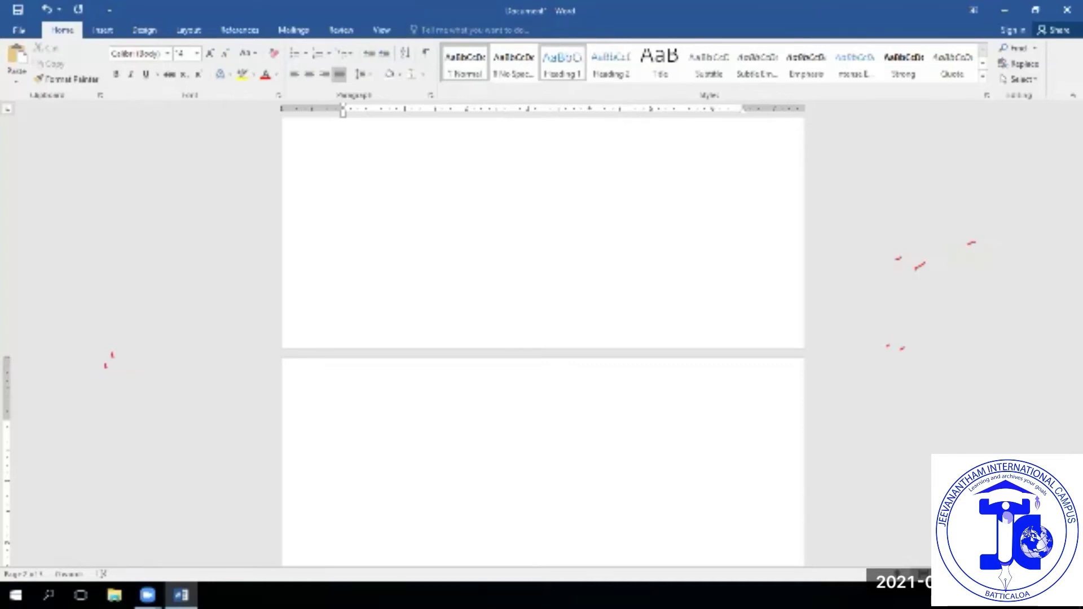
click(562, 62)
text(Mduse)
- Add the heading "Keyboard" in the Heading 1 style on the first line of the third page
key(Return)
key(Return)
key(Return)
key(Return)
key(Return)
key(Return)
key(Return)
key(Return)
key(Return)
key(Return)
key(Return)
key(Return)
key(Return)
key(Return)
key(Return)
key(Return)
key(Return)
key(Return)
key(Return)
key(Return)
key(Return)
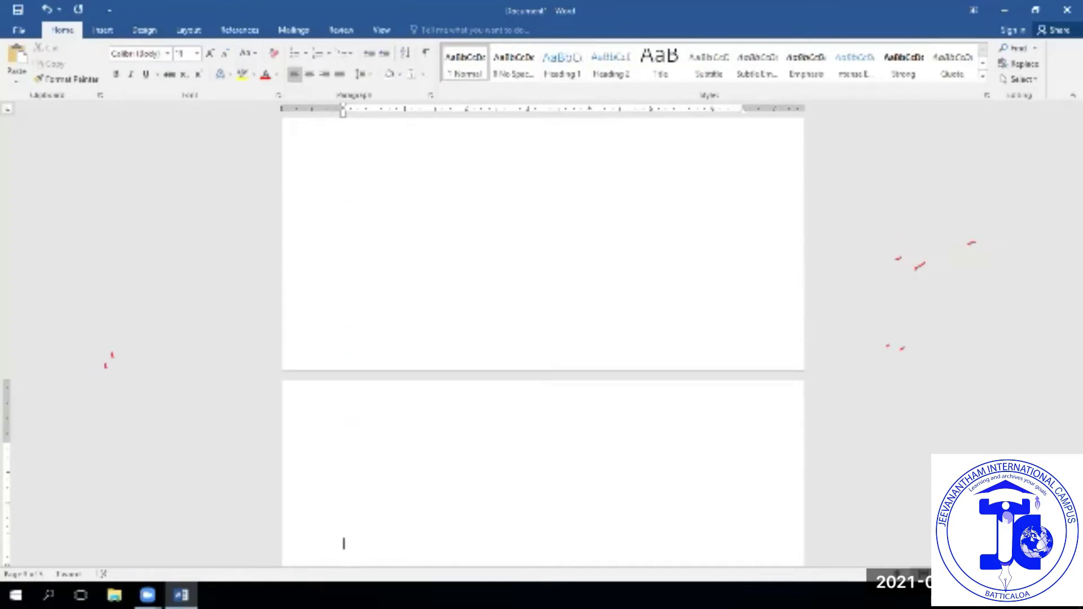
key(Up)
key(Up)
key(Up)
key(Up)
key(Up)
key(Up)
key(Down)
click(562, 64)
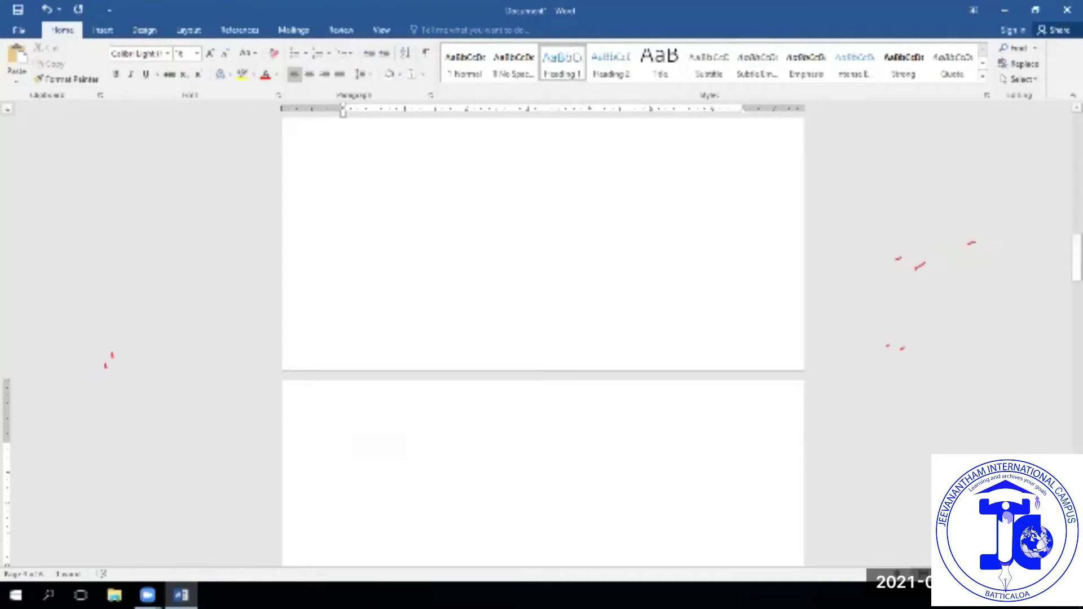
text(Kig)
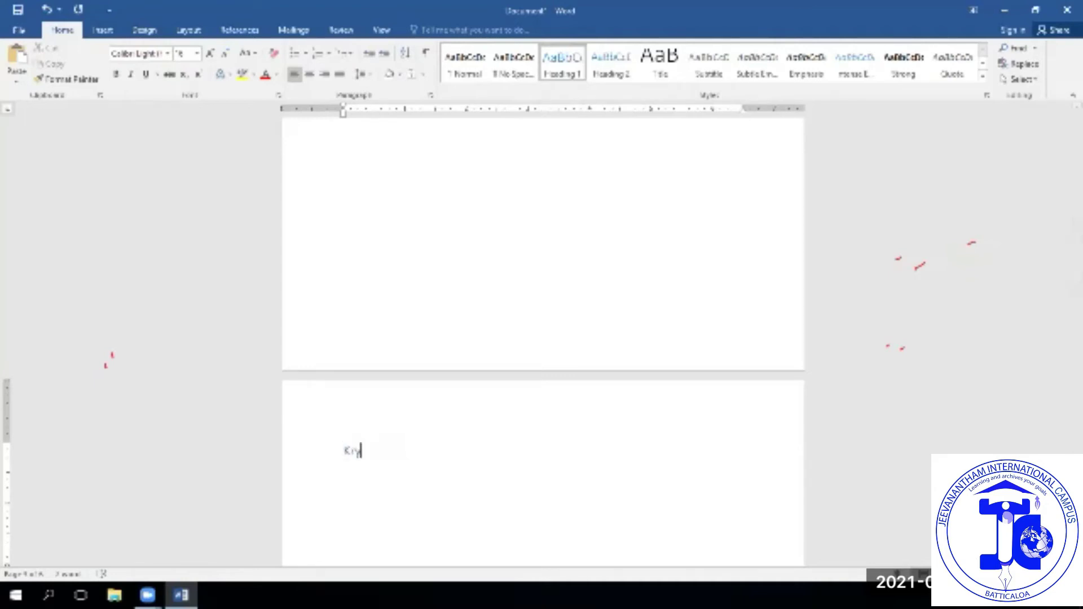
key(BackSpace)
text(nyboard)
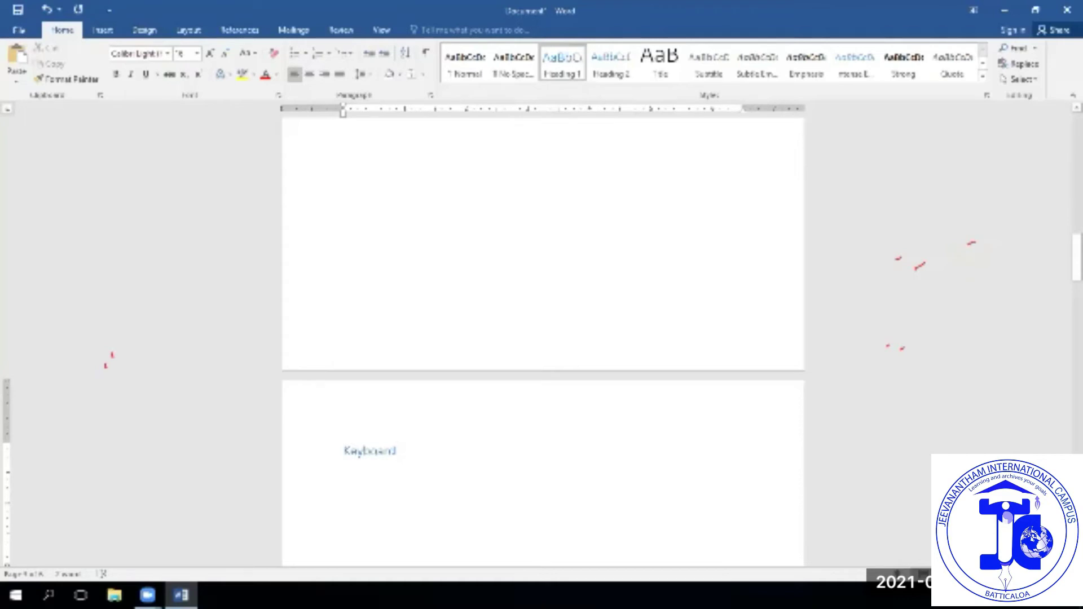
- Add the heading "Trackball" in the Heading 1 style on the first line of the page after Keyboard
scroll(543, 339, down, 3)
scroll(543, 338, down, 9)
click(344, 434)
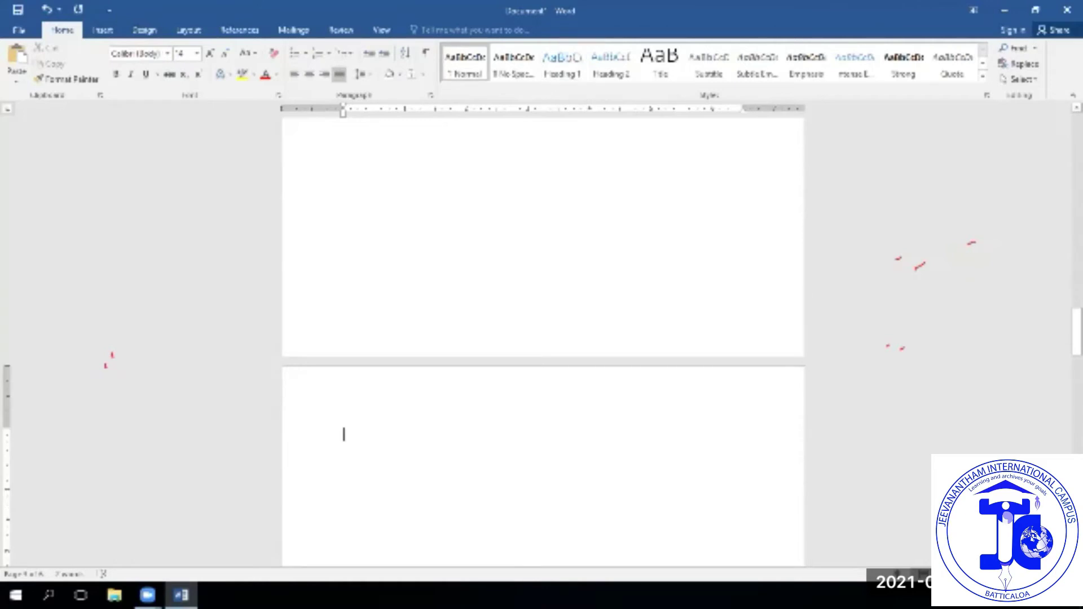
text(Ina)
key(BackSpace)
key(BackSpace)
text(Trackball)
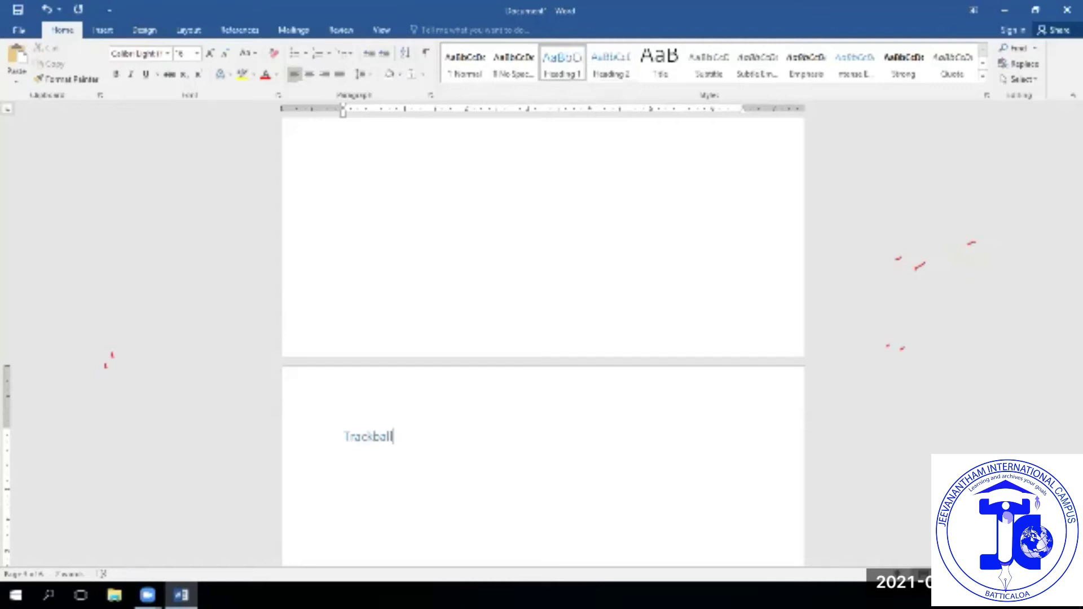
- Add the heading "Barcode Reader" in the Heading 1 style on the first line of the page after Trackball
scroll(543, 338, down, 10)
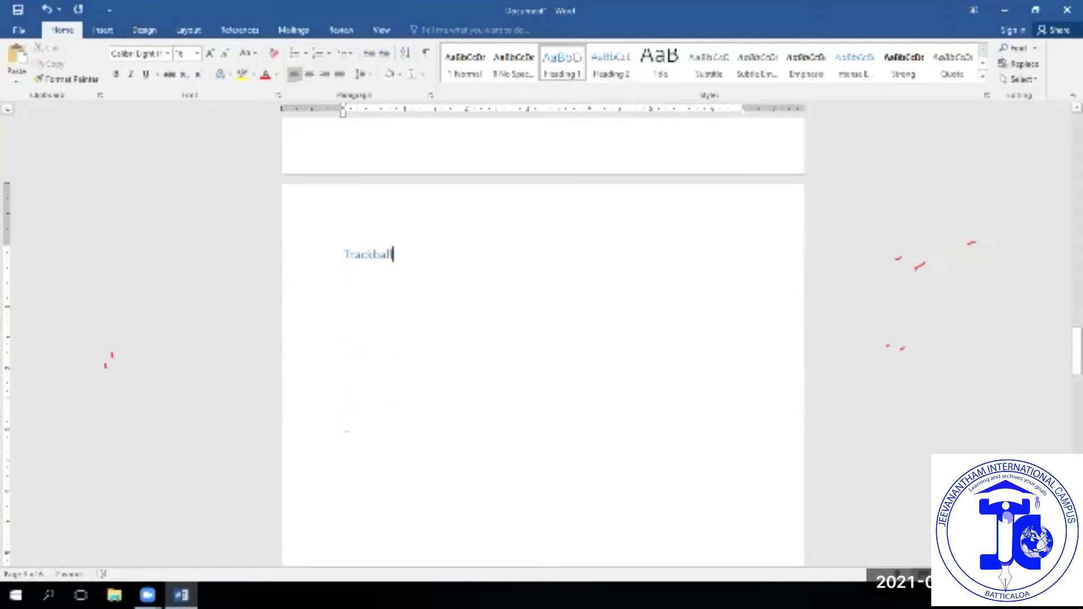
click(344, 412)
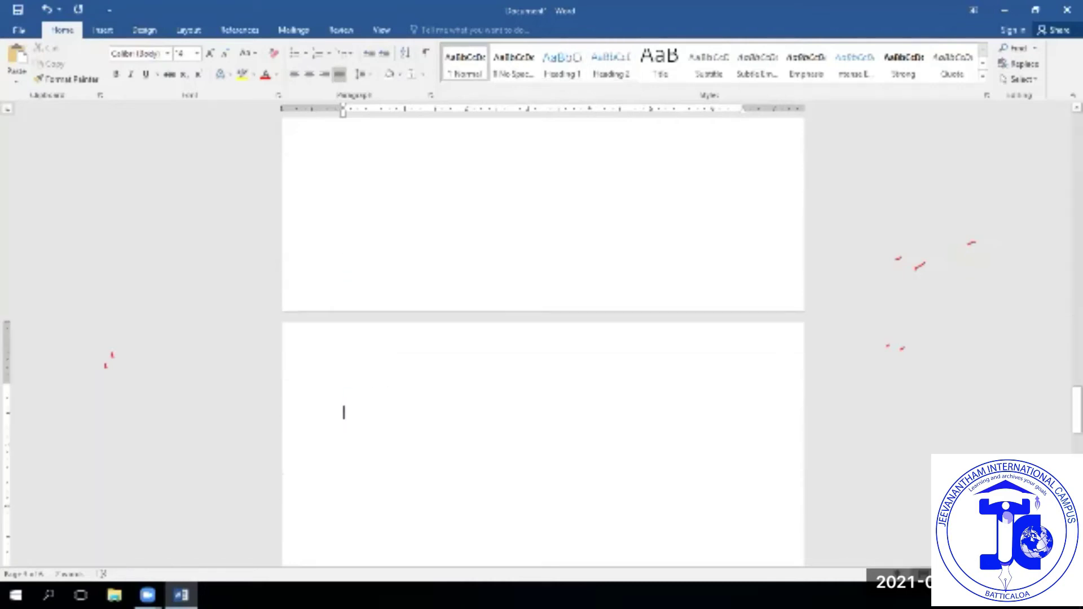
click(343, 390)
text(bar)
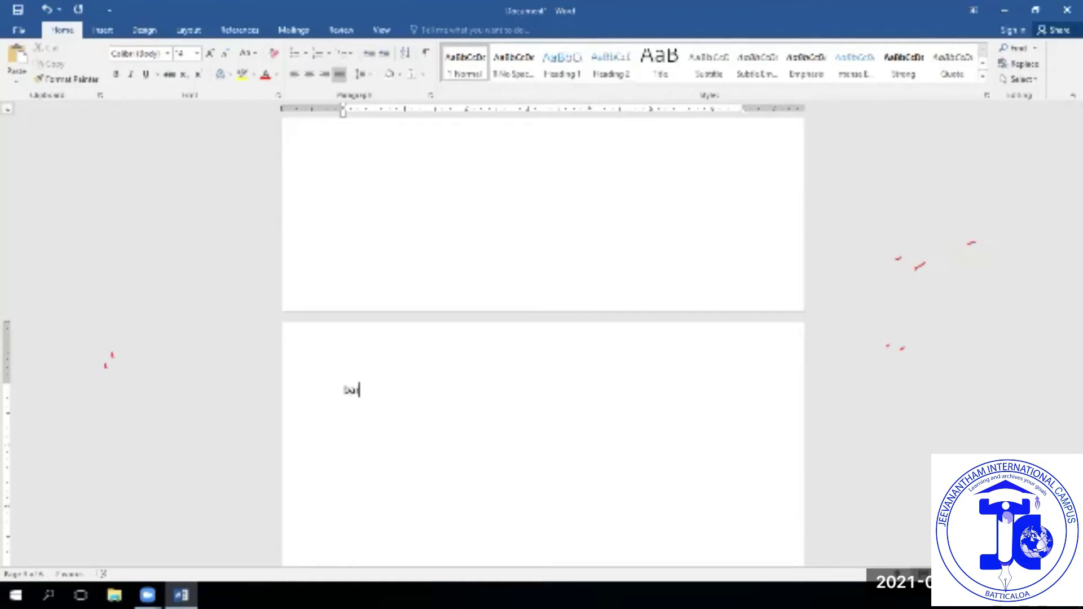
key(BackSpace)
key(BackSpace)
key(BackSpace)
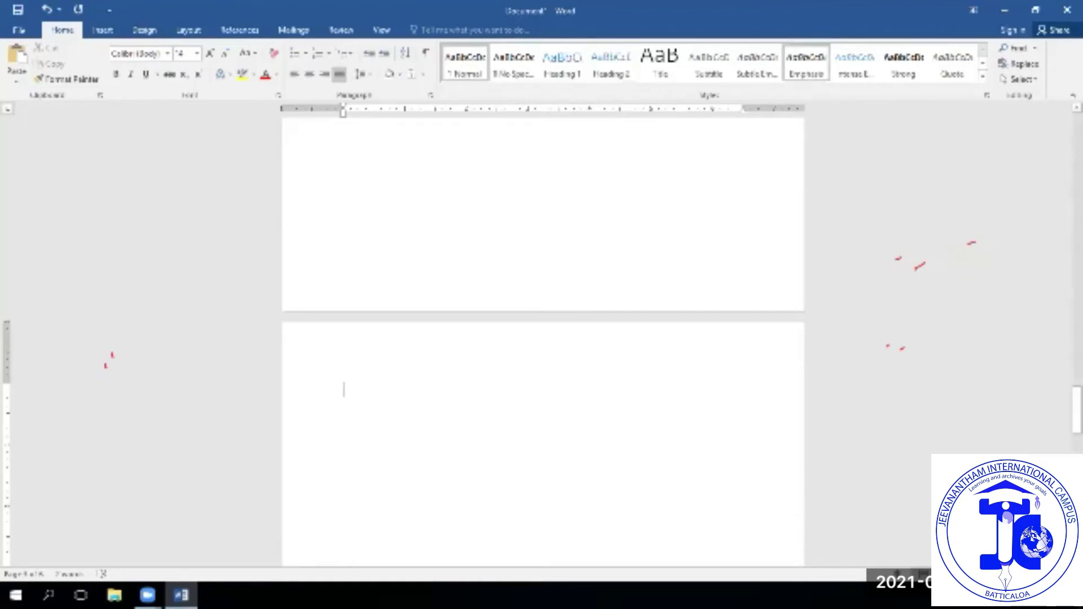
click(562, 62)
text(Barcode Reader)
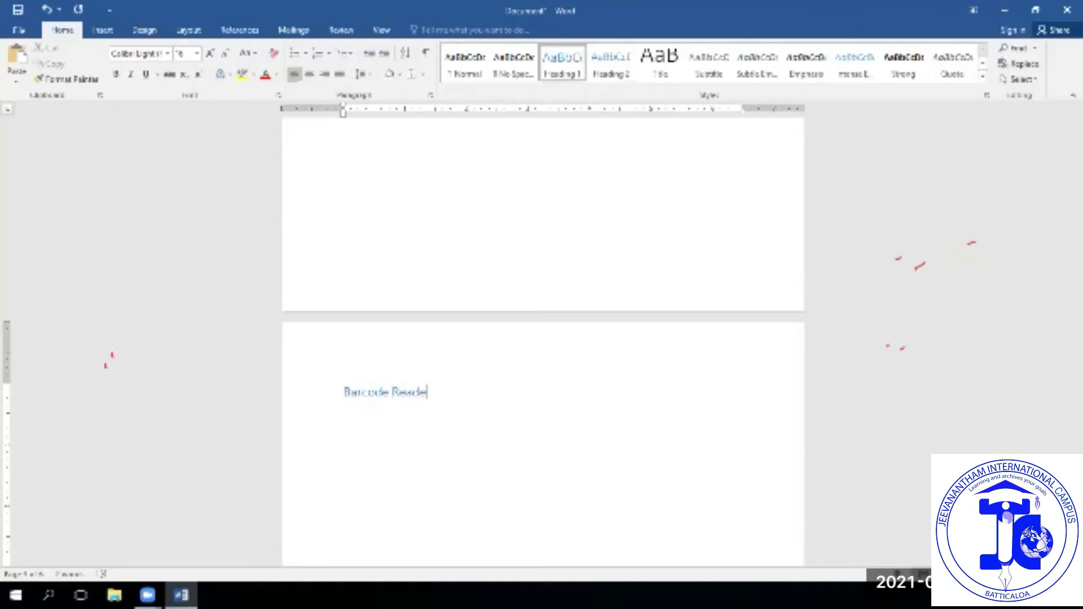
- Look over the blank page after Barcode Reader and check the headings on the earlier pages
scroll(542, 342, down, 10)
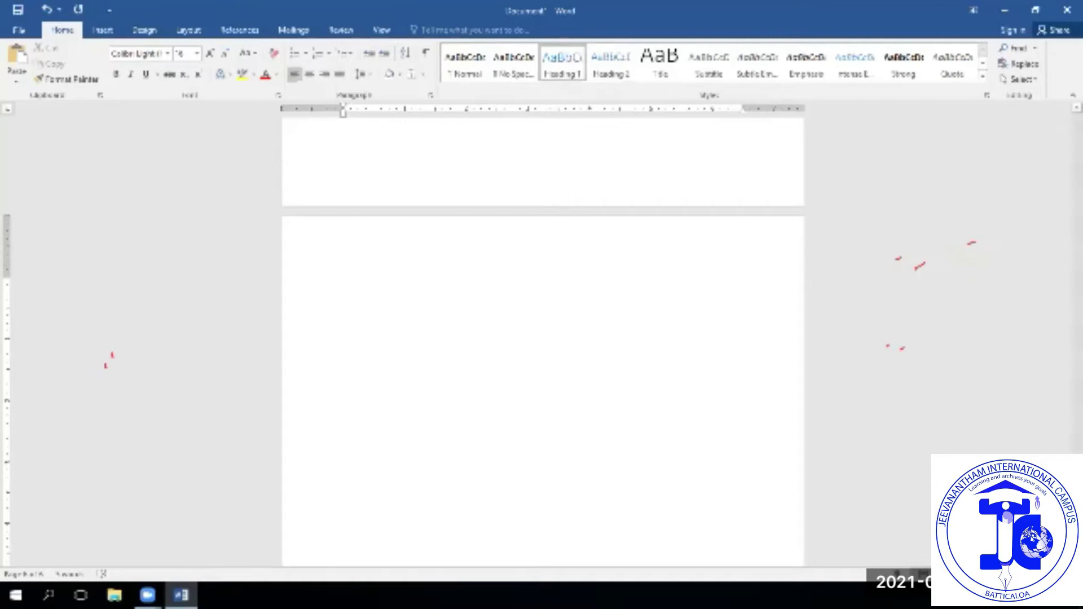
scroll(543, 342, down, 11)
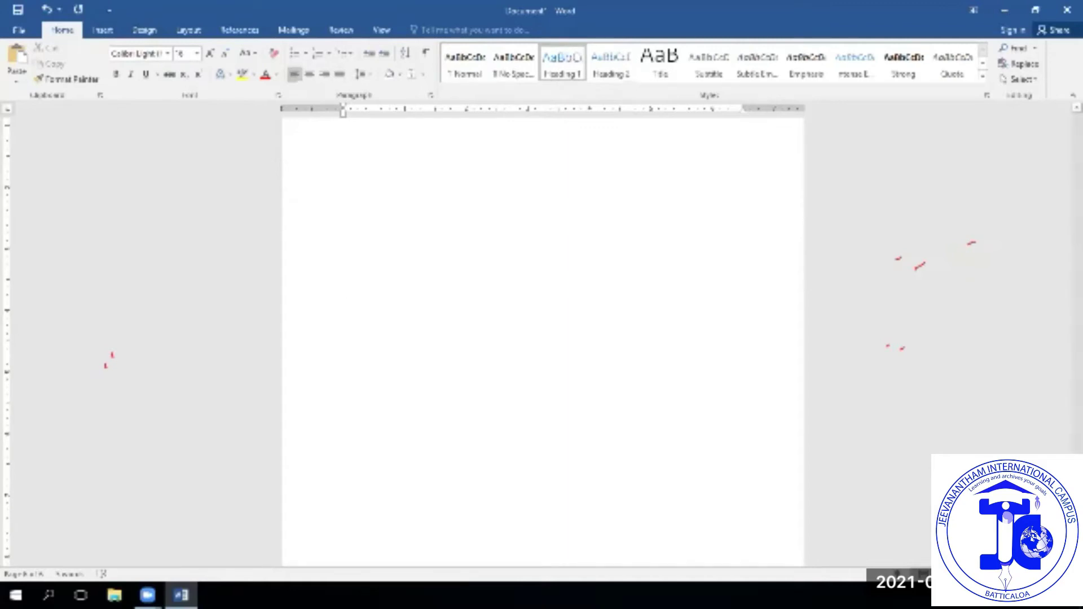
scroll(543, 342, up, 6)
scroll(542, 338, up, 3)
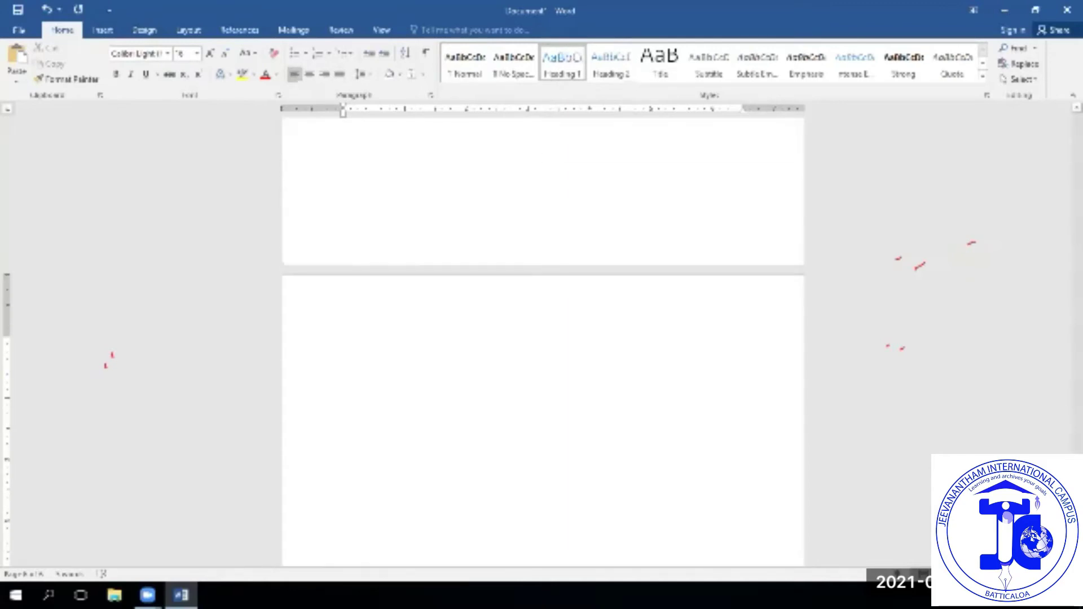
click(343, 176)
scroll(542, 342, up, 4)
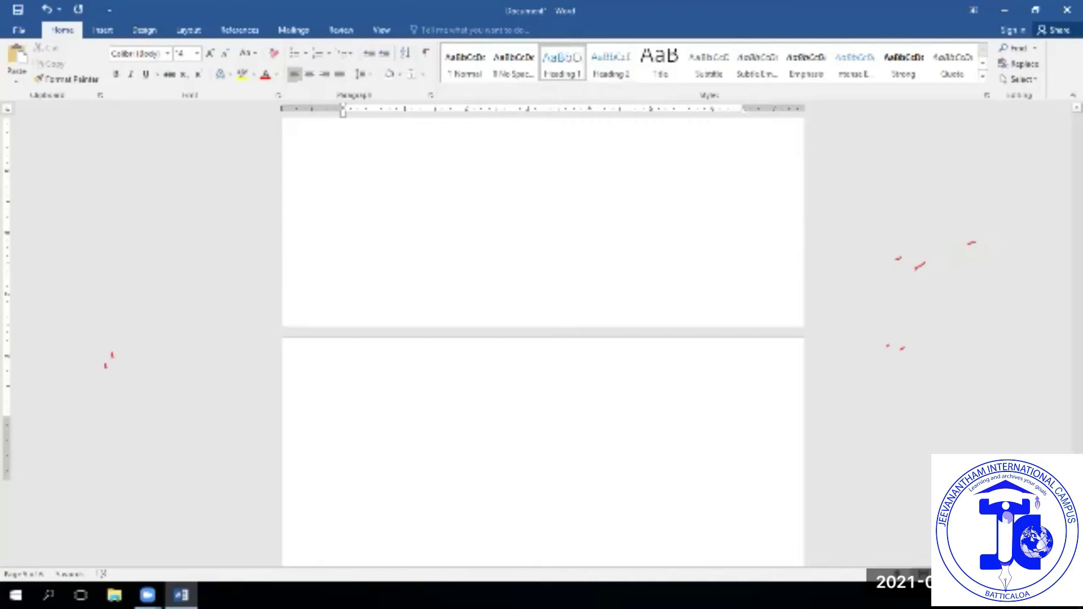
scroll(542, 342, down, 3)
scroll(543, 342, down, 6)
scroll(542, 342, up, 7)
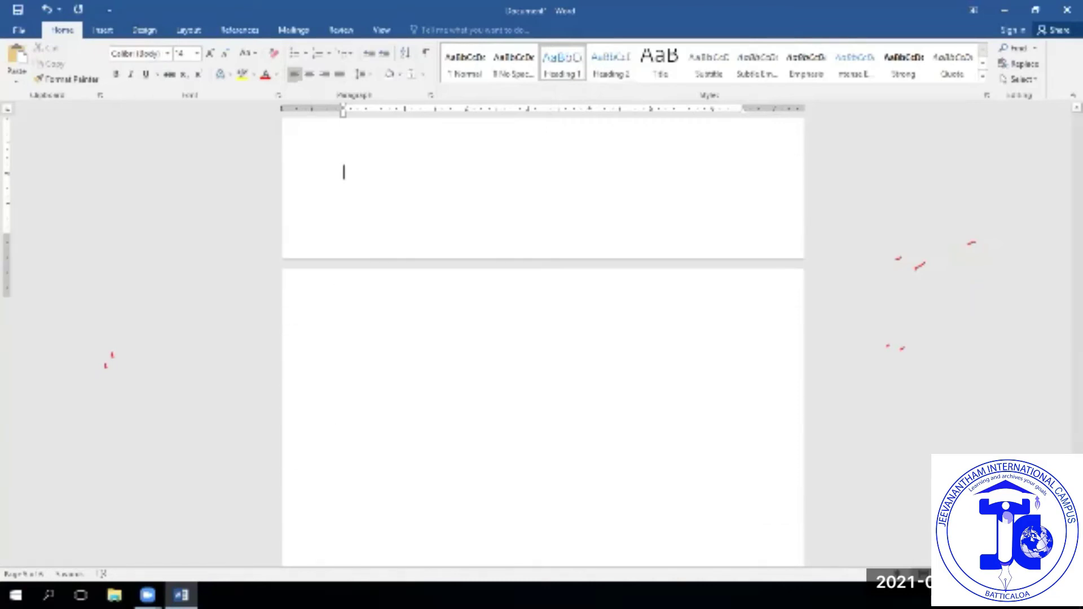
key(Down)
key(Down)
key(Up)
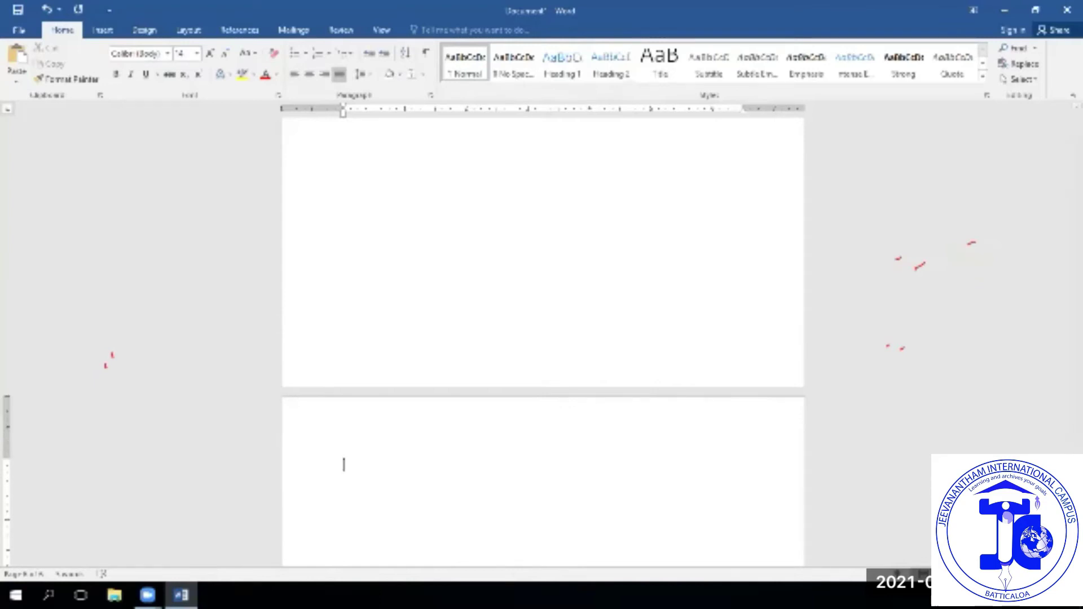
key(Up)
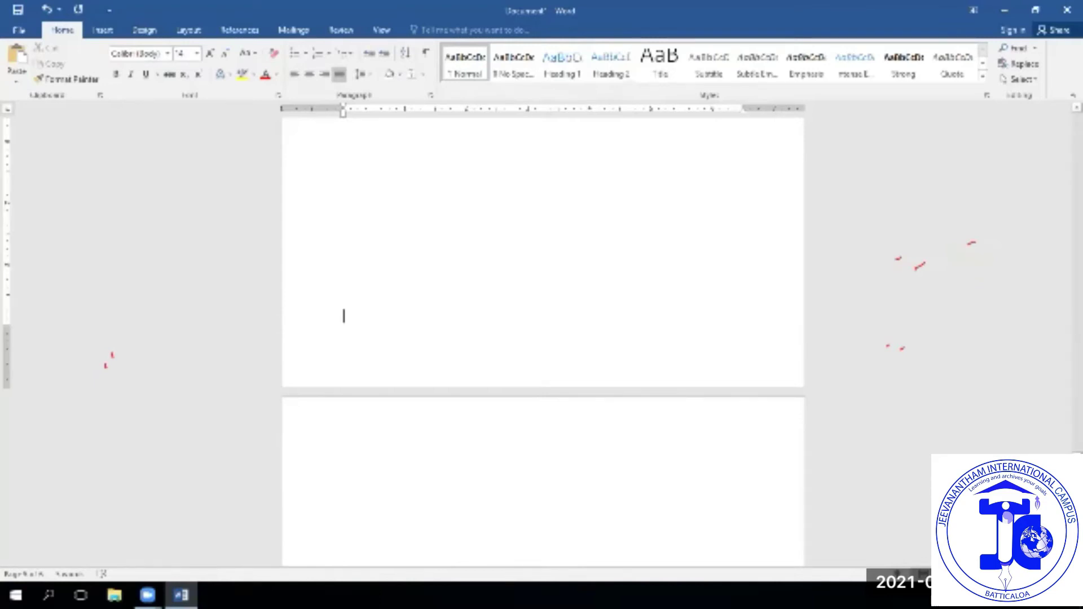
scroll(542, 342, up, 7)
scroll(542, 339, up, 15)
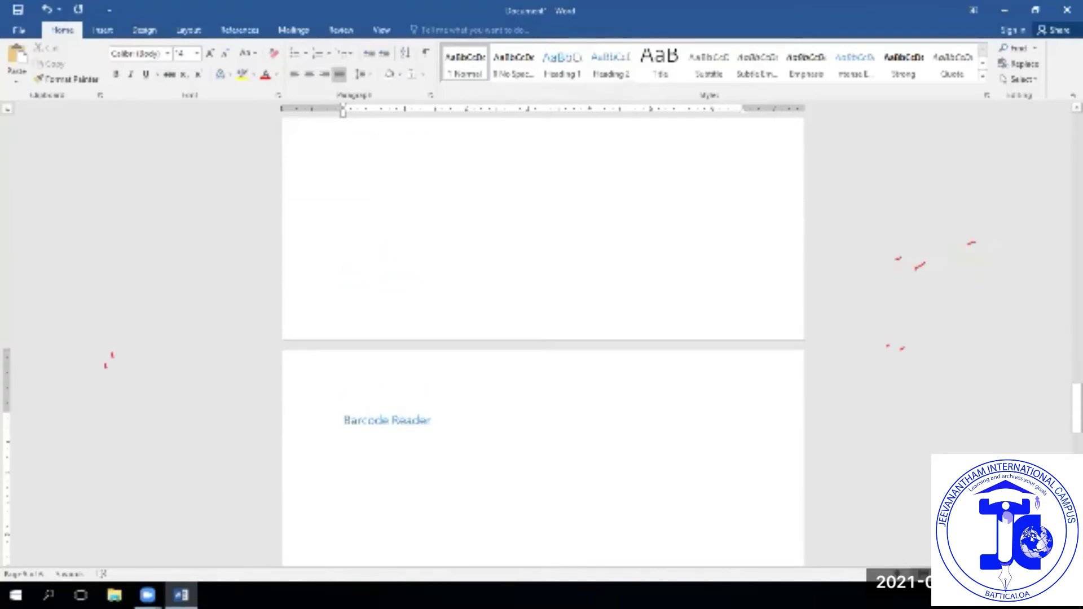
scroll(542, 338, up, 20)
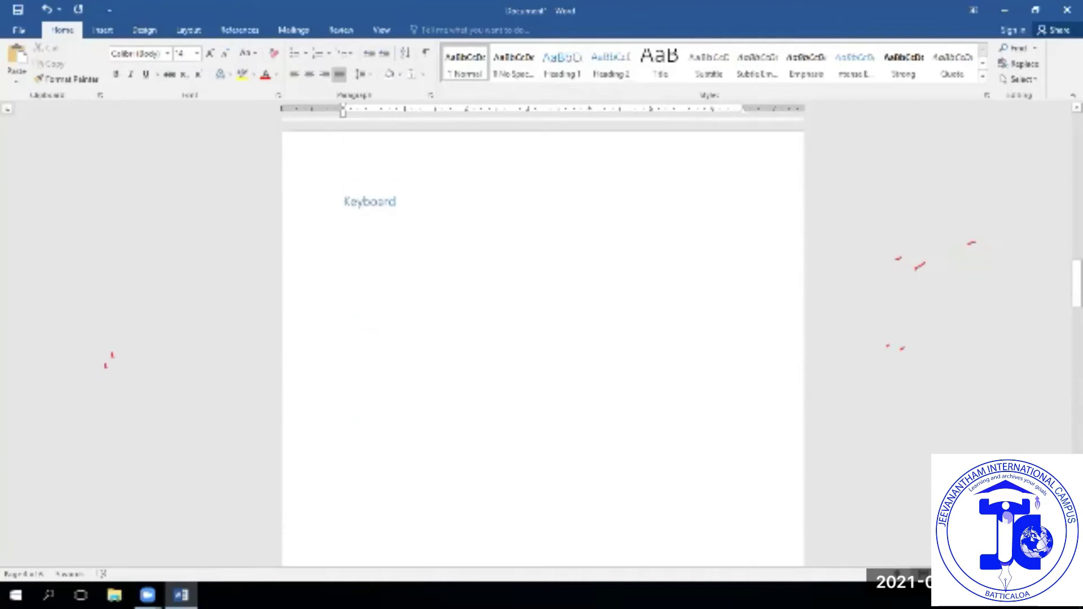
scroll(543, 338, up, 6)
scroll(543, 338, down, 18)
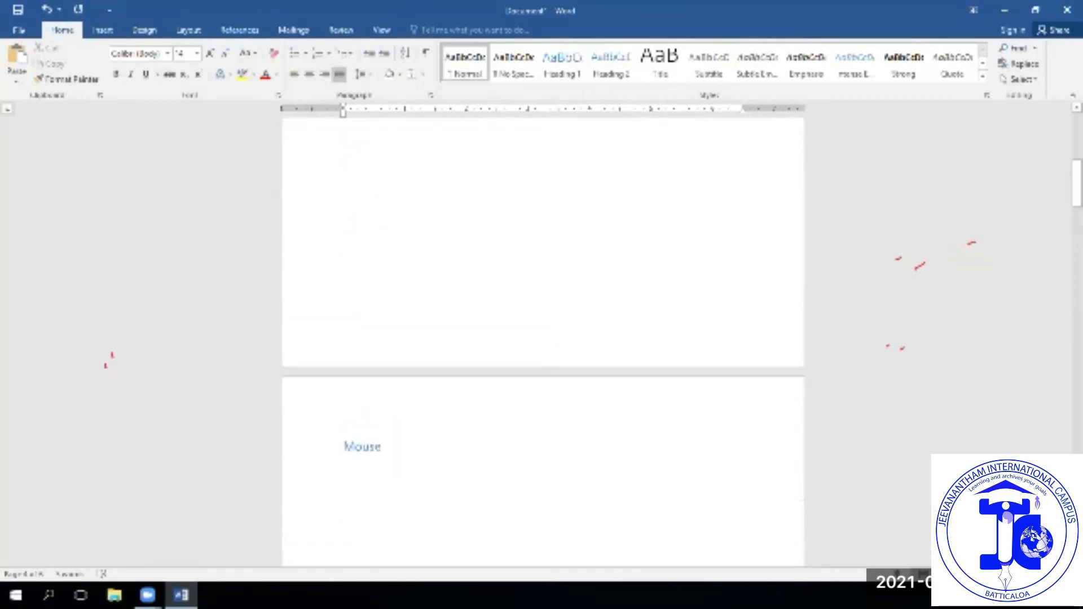
scroll(543, 338, down, 18)
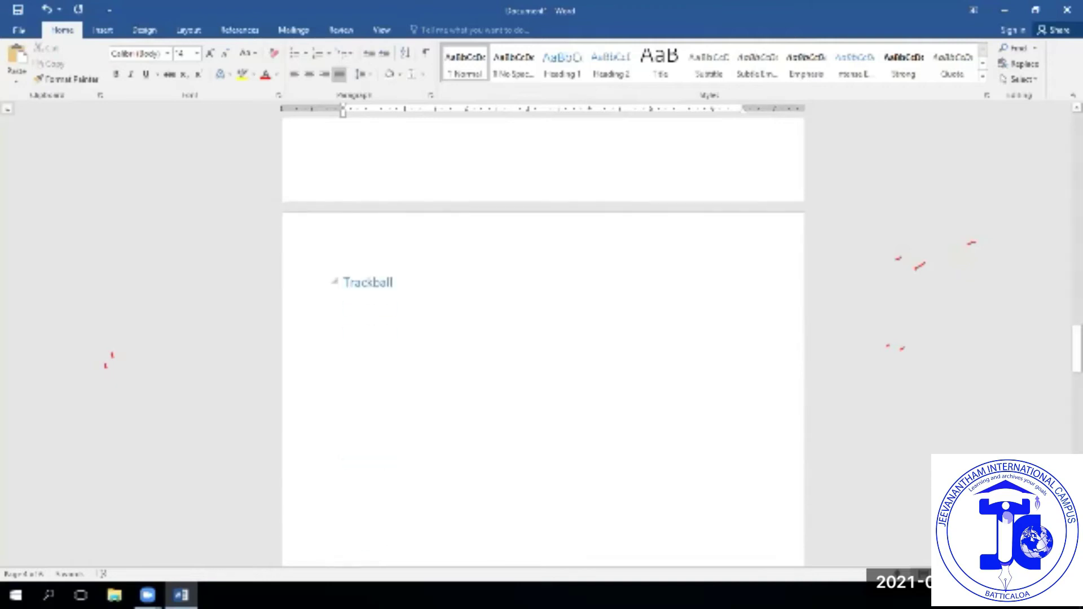
scroll(543, 339, down, 18)
- Check that the headings on the earlier pages, including Keyboard, use the Heading 1 style by selecting them
drag(344, 377, 343, 359)
drag(1002, 573, 1003, 574)
drag(1077, 411, 1077, 266)
double_click(323, 371)
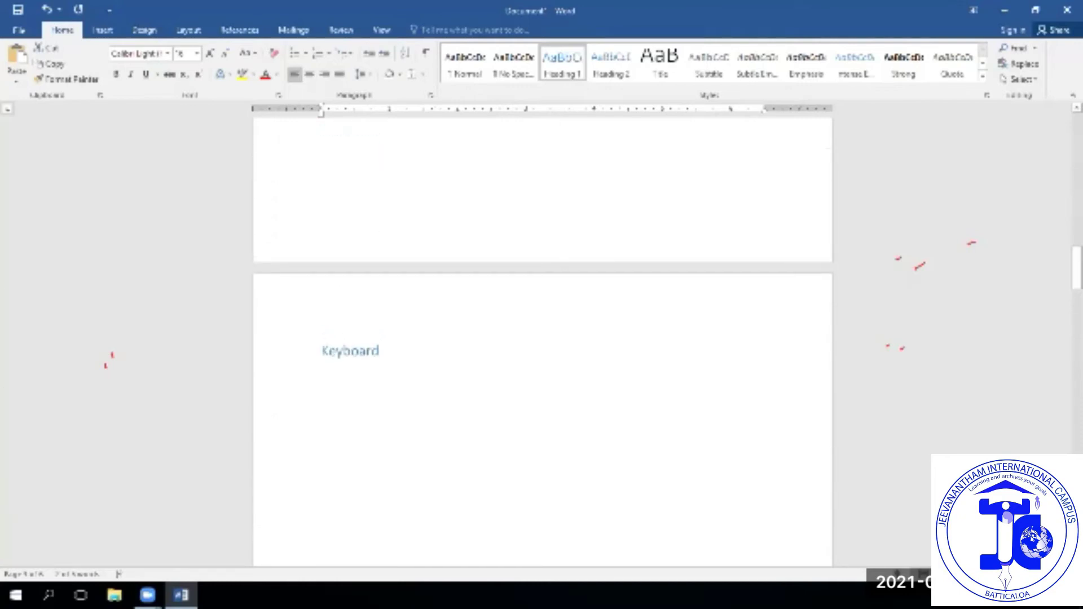
drag(332, 351, 388, 351)
drag(1077, 267, 1076, 129)
triple_click(342, 276)
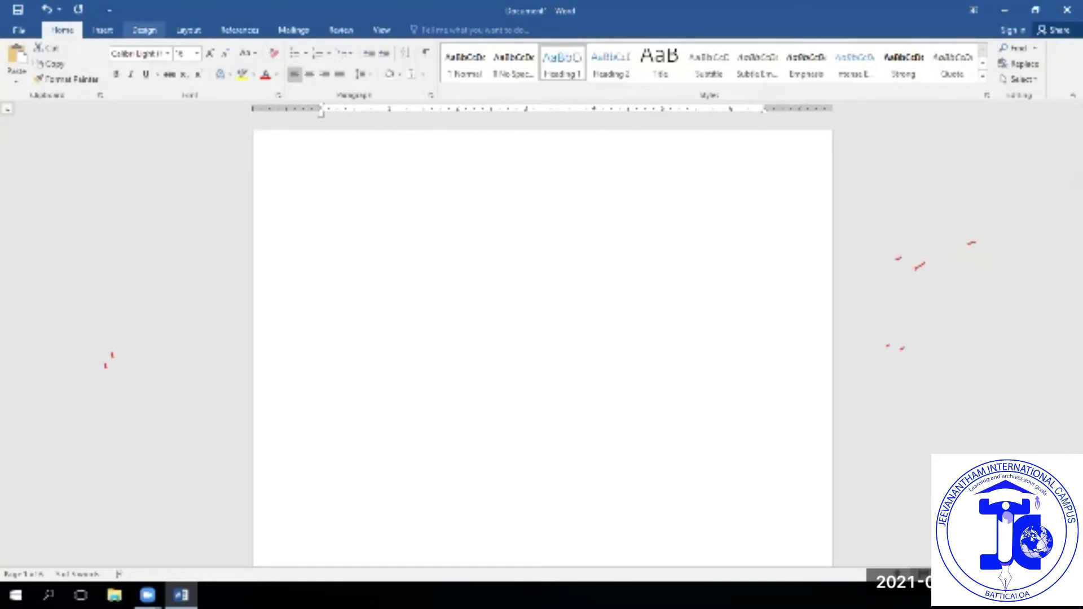
- Insert a built-in Automatic Table 1 table of contents into the document
click(103, 30)
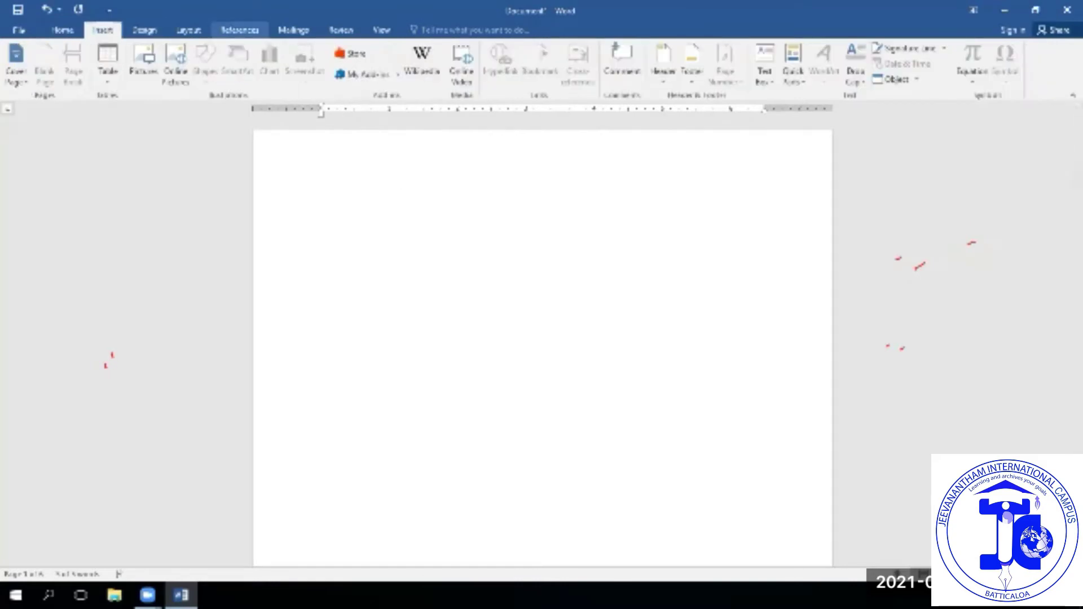
click(240, 30)
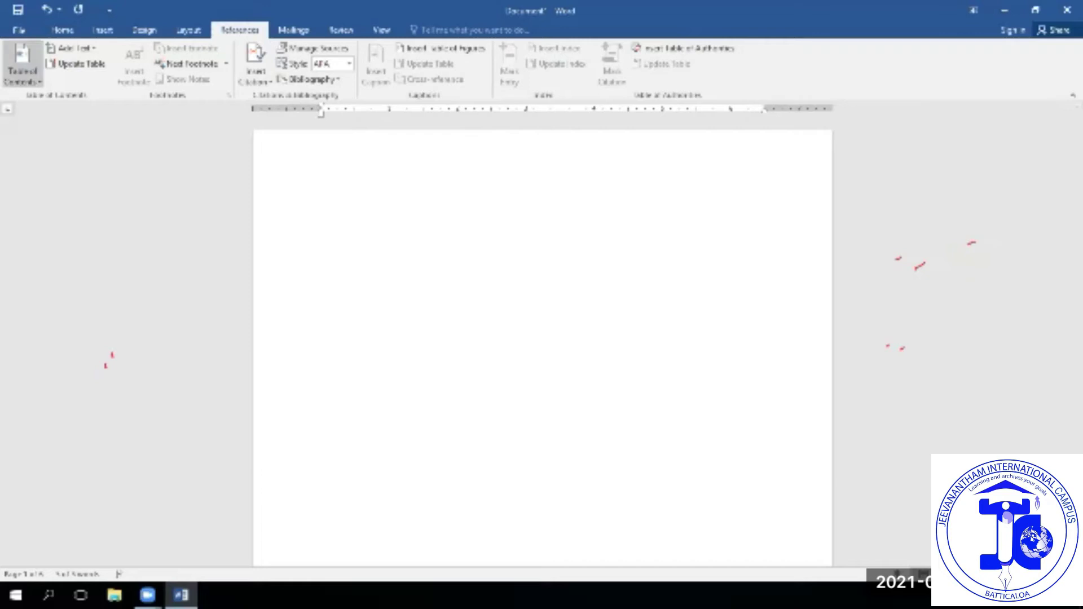
click(22, 65)
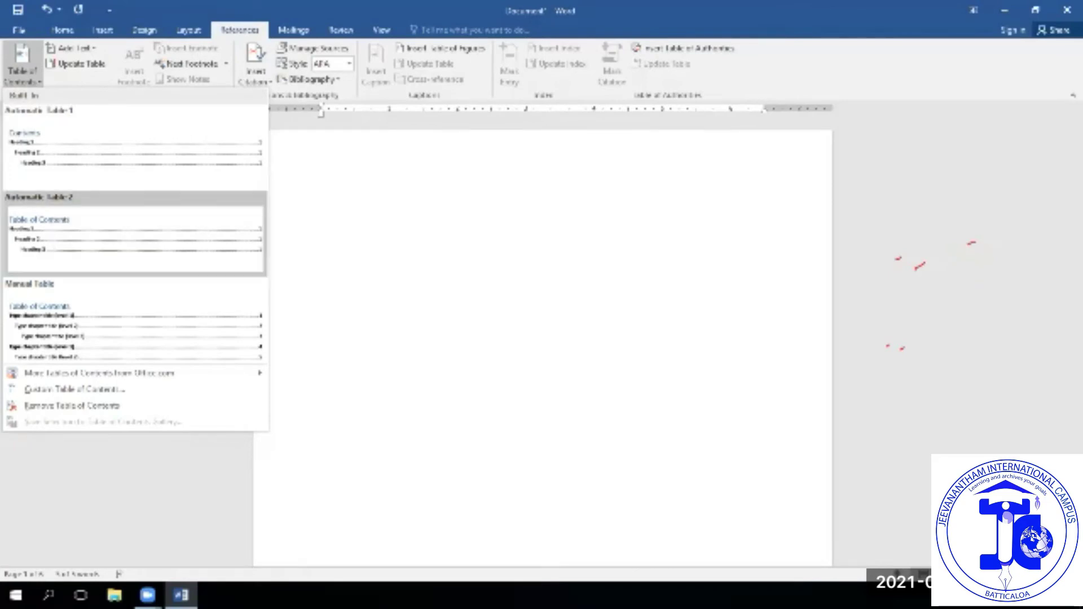
click(136, 150)
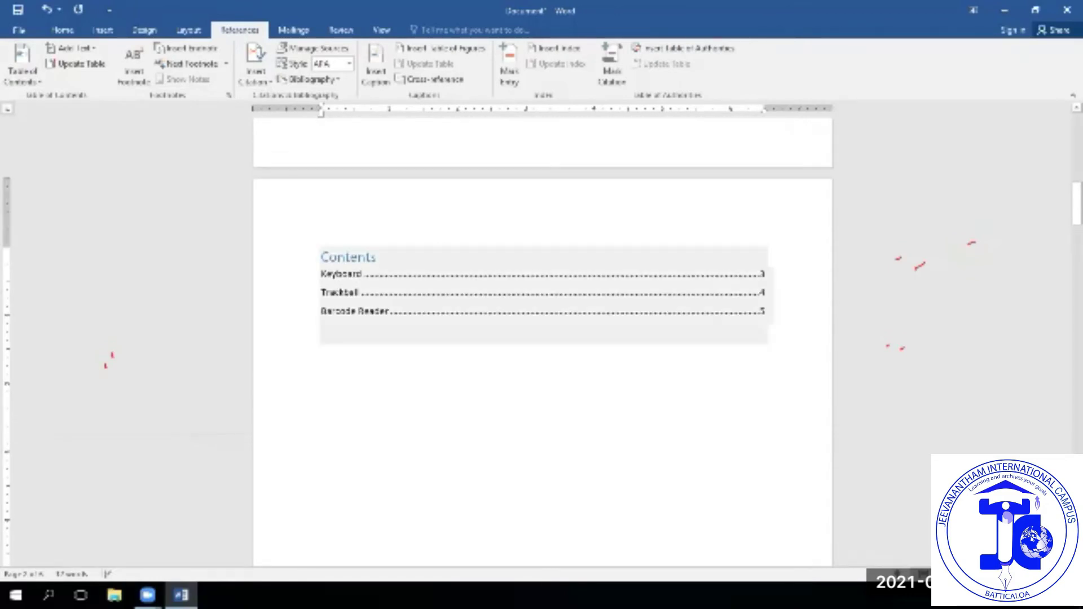
- Review the table of contents on page 2 and follow its Barcode Reader entry to that heading
scroll(543, 338, up, 5)
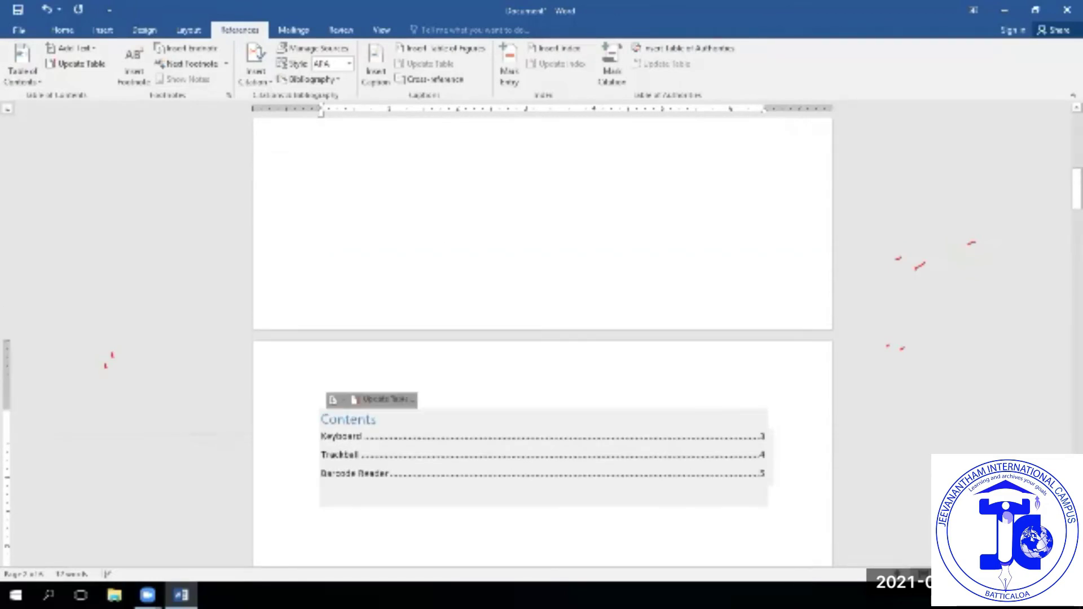
scroll(542, 339, down, 14)
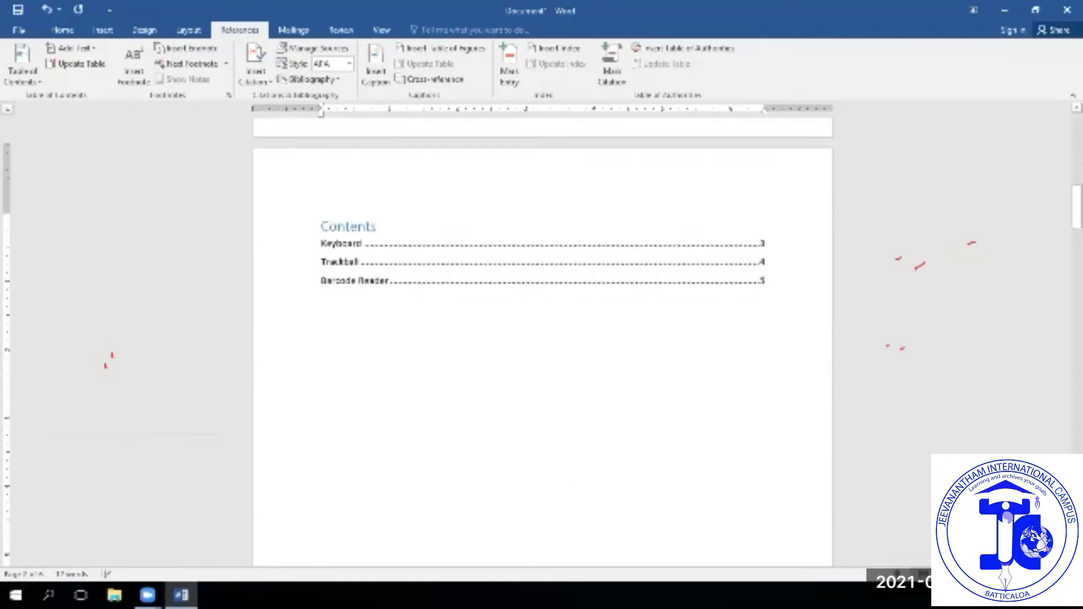
scroll(542, 339, up, 12)
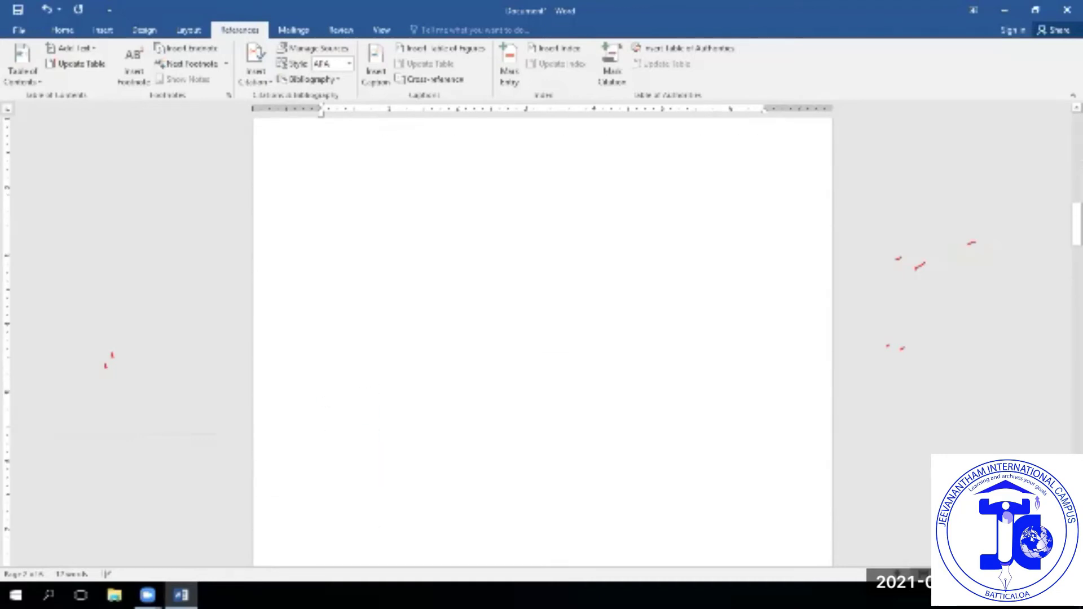
scroll(322, 375, up, 1)
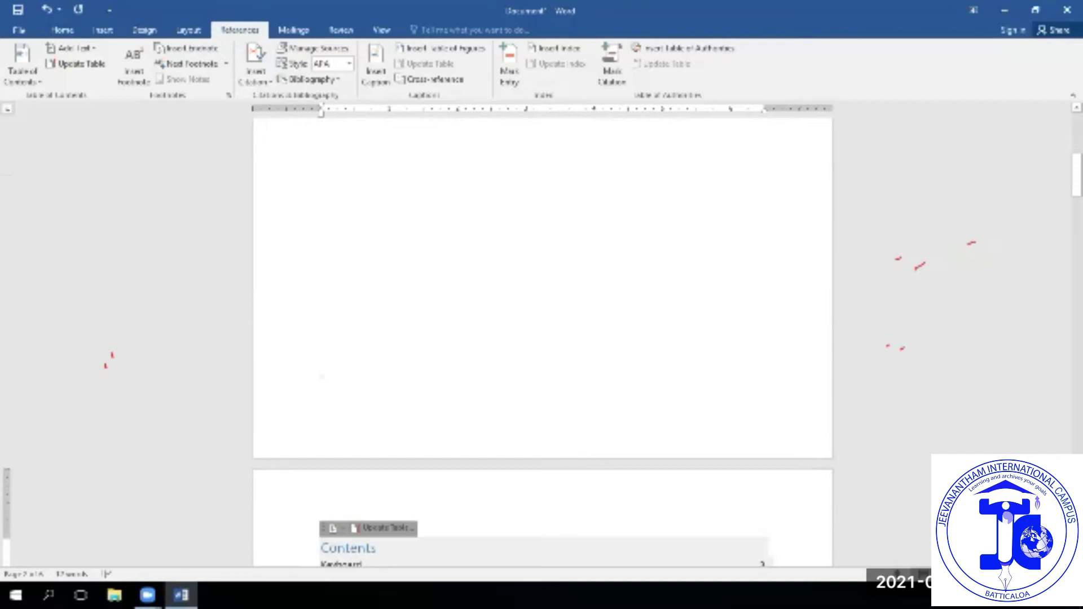
scroll(322, 447, down, 3)
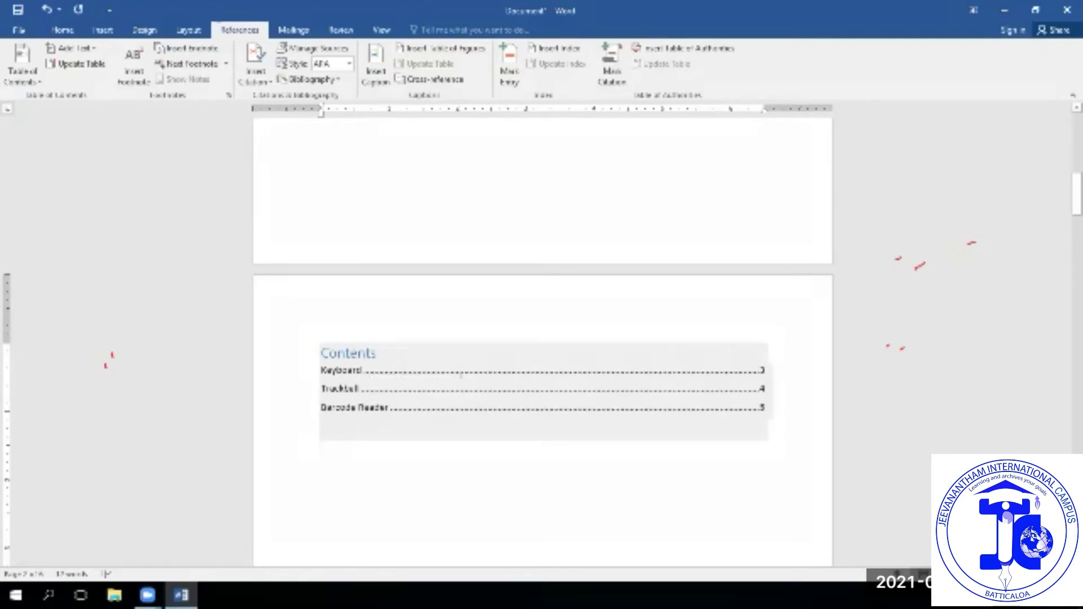
ctrl+click(372, 407)
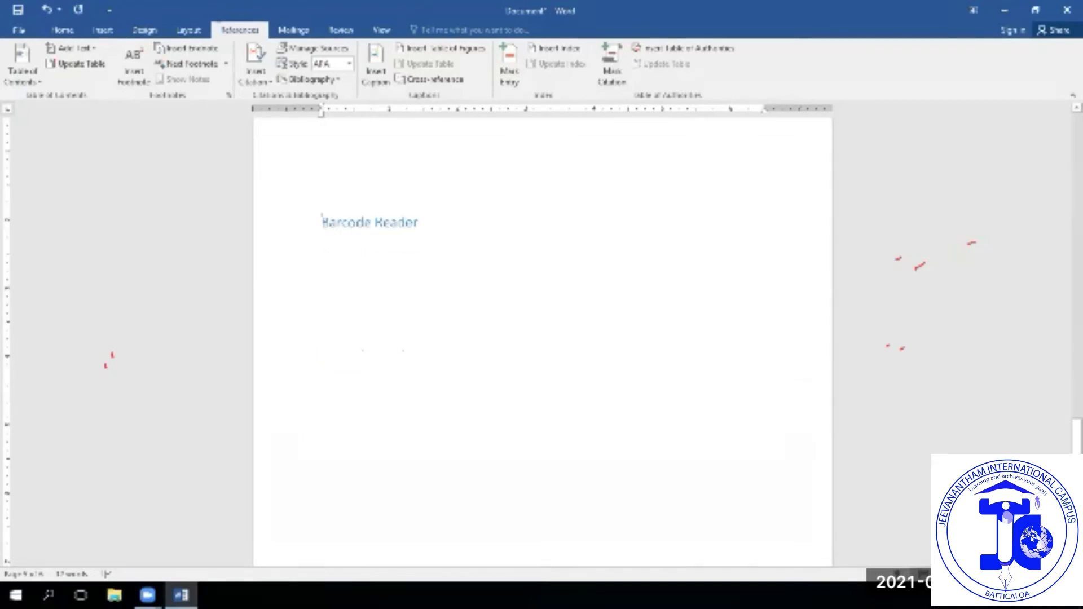
scroll(542, 342, up, 4)
scroll(542, 339, down, 2)
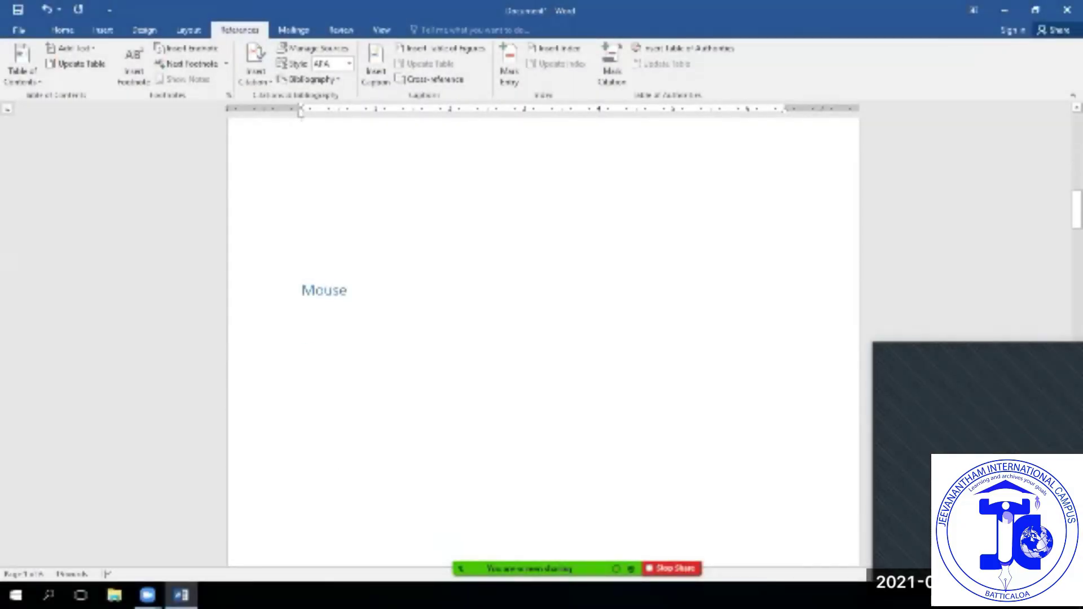
- Delete the table of contents on the first page and undo back to before it was inserted
scroll(542, 339, up, 10)
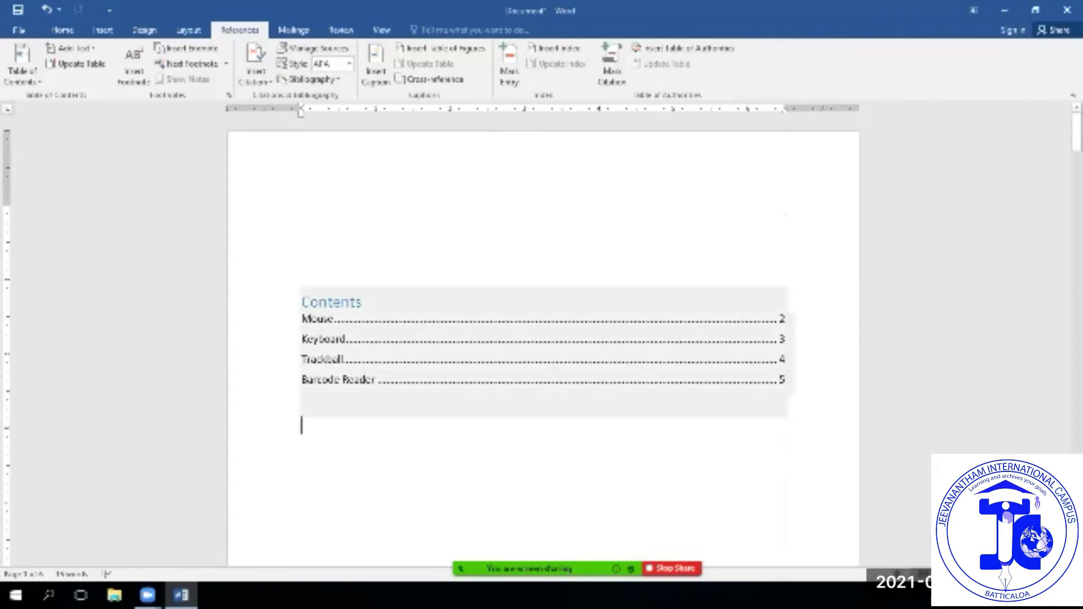
drag(302, 404, 302, 265)
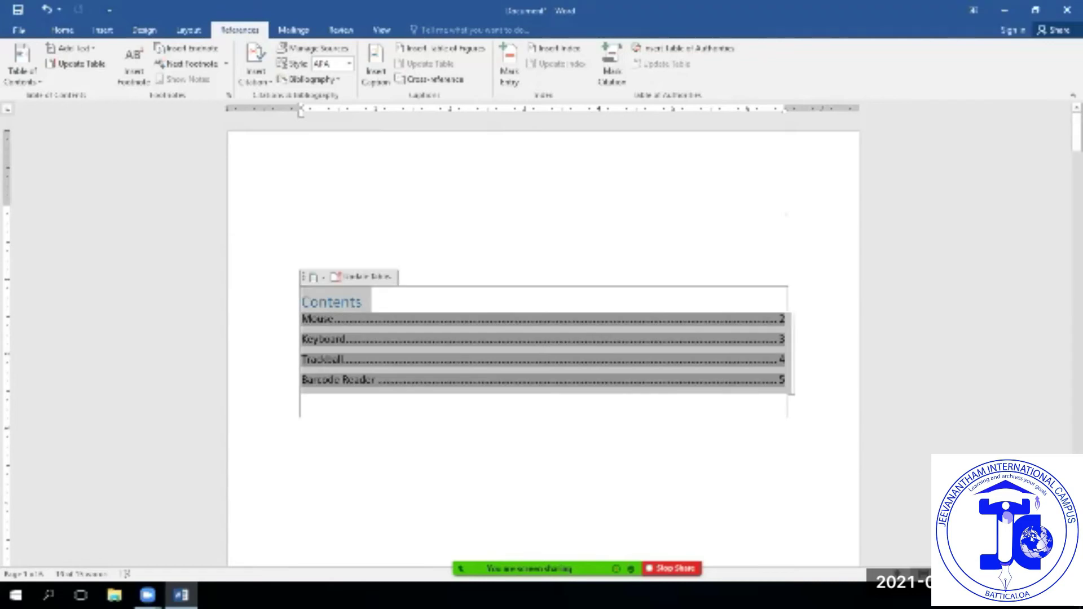
key(Delete)
key(ctrl+z)
key(ctrl+z)
- Look through the pages from Mouse to Keyboard to review the headings the table of contents draws on
scroll(543, 338, down, 12)
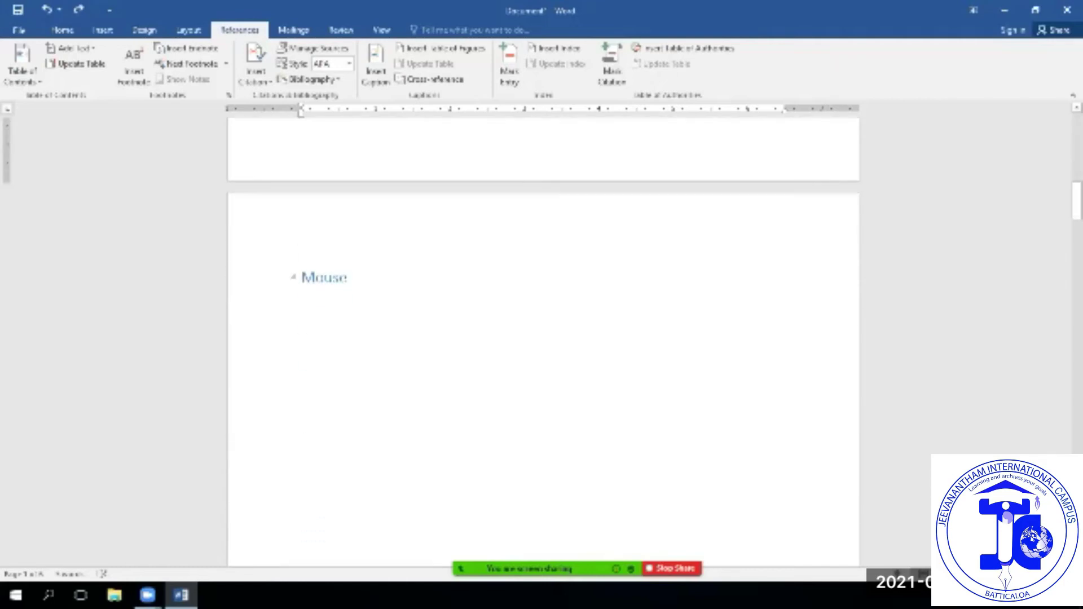
click(79, 9)
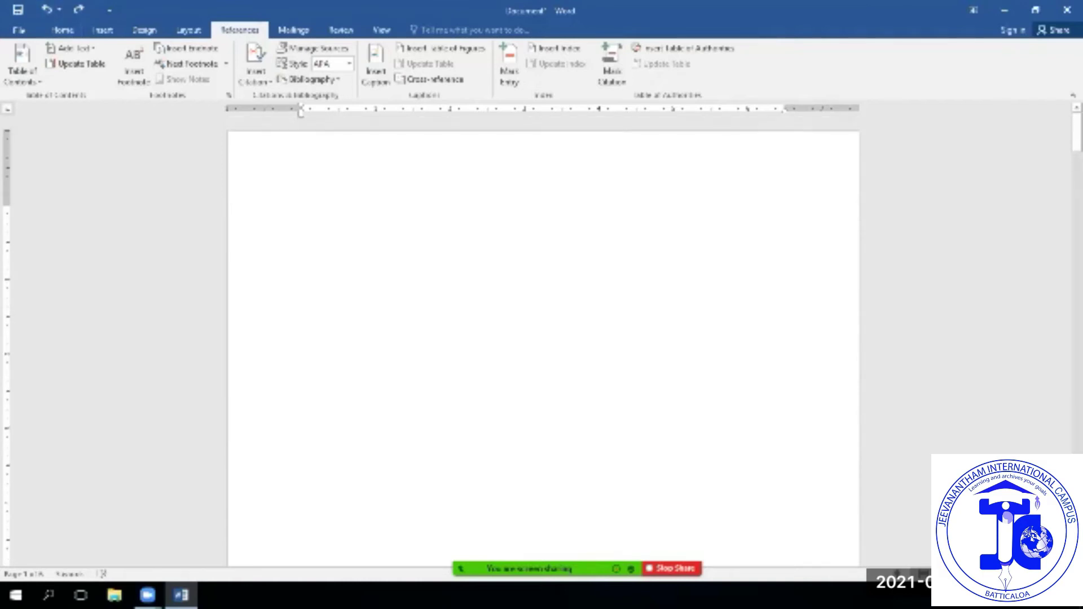
scroll(543, 338, down, 20)
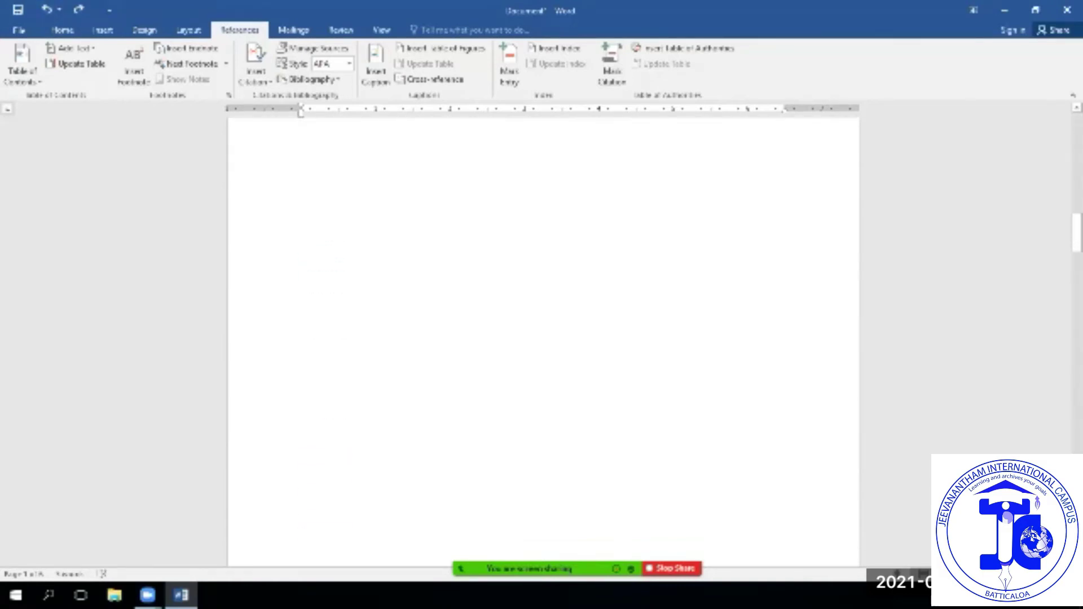
scroll(544, 339, down, 10)
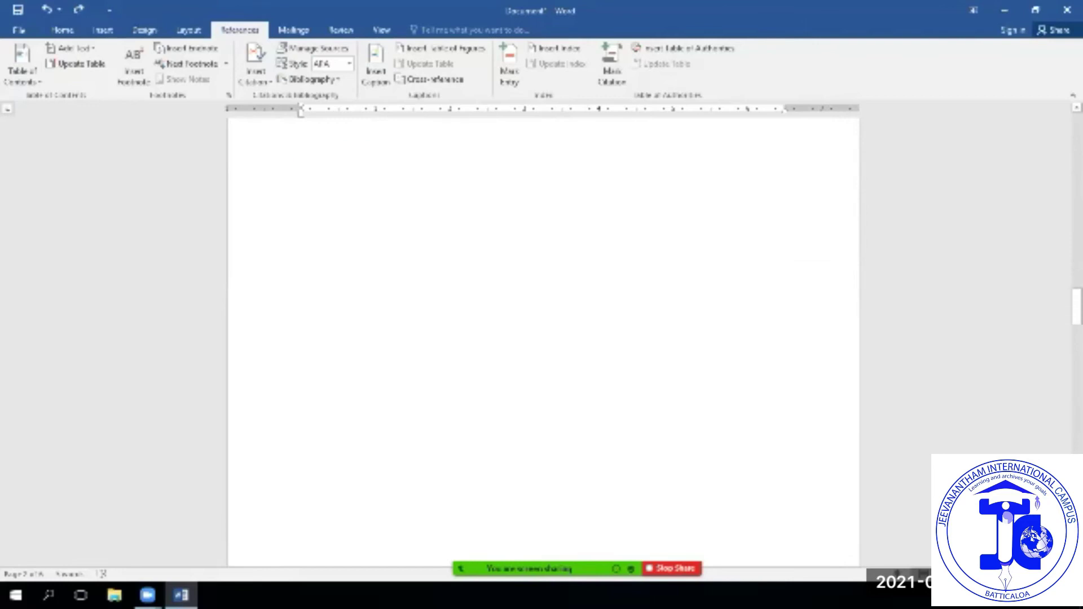
click(62, 30)
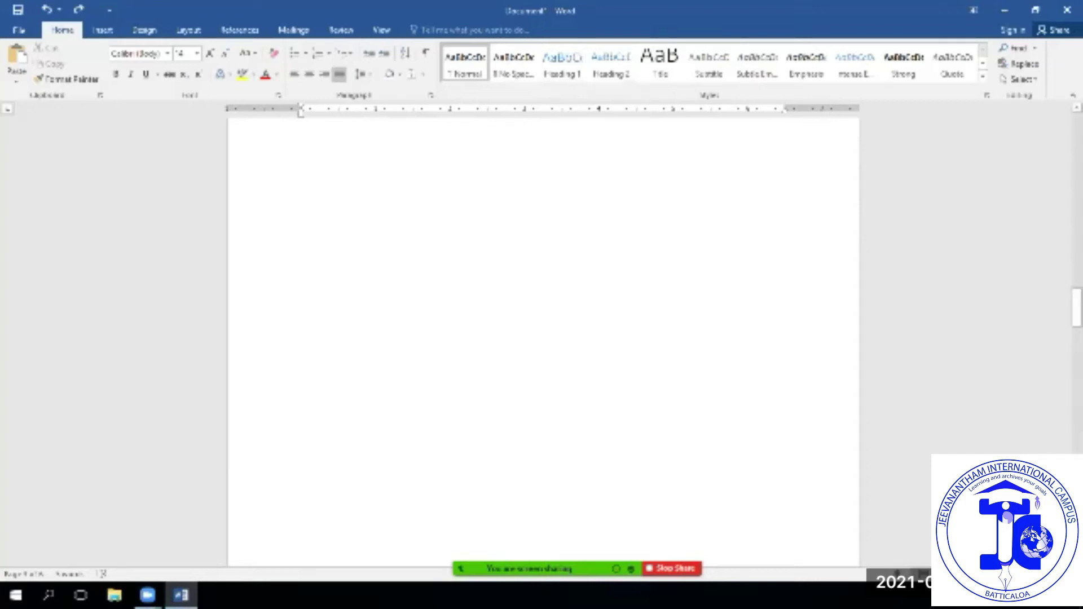
scroll(543, 338, up, 15)
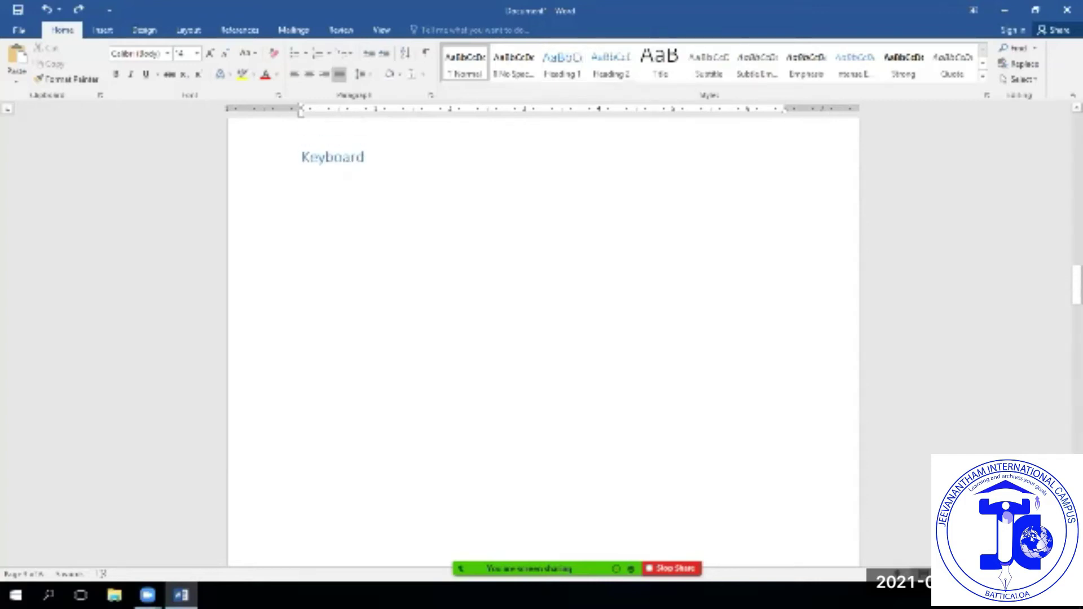
scroll(543, 339, up, 10)
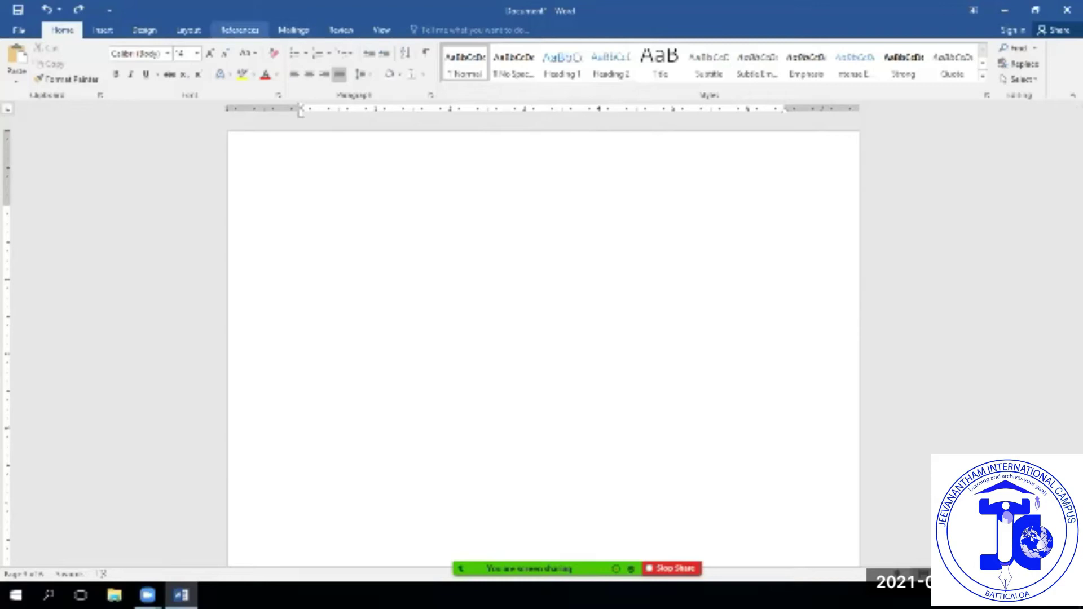
- Insert an Automatic Table 1 table of contents on the blank first page, select its entries, and undo the insertion
click(240, 30)
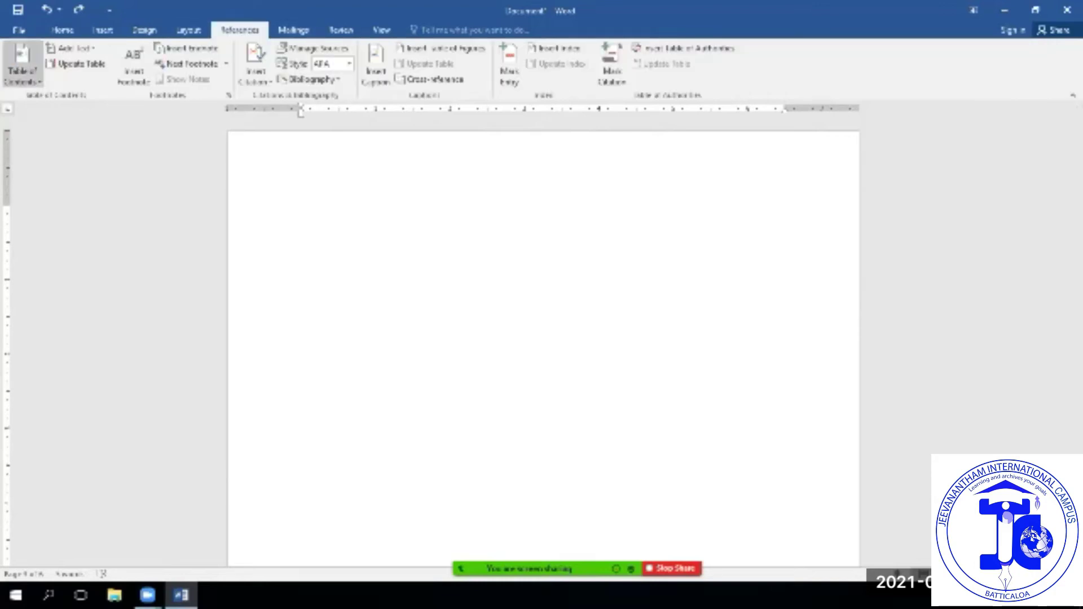
click(21, 66)
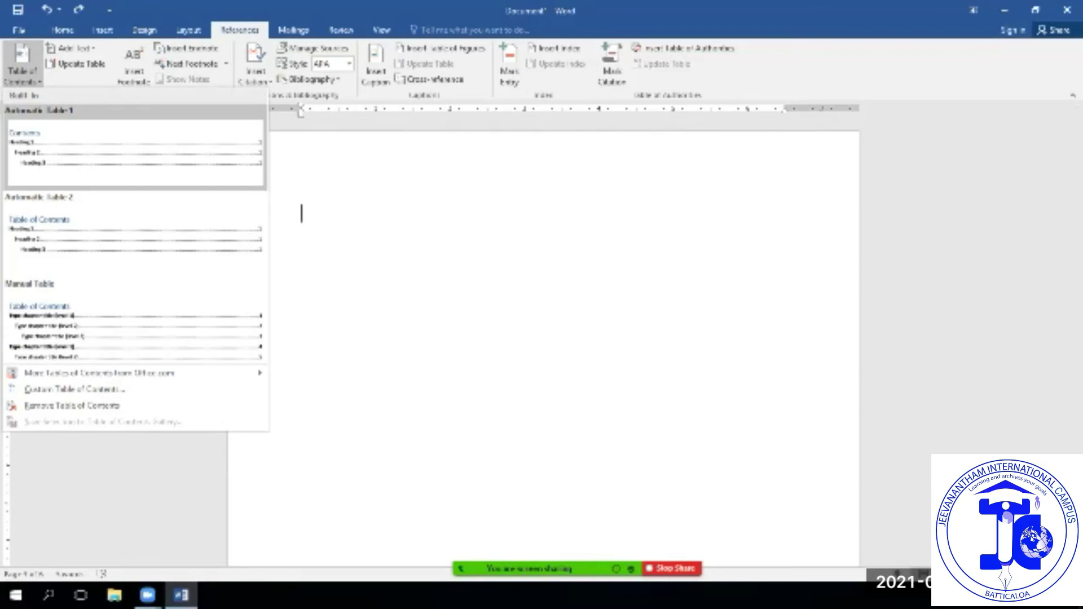
click(56, 144)
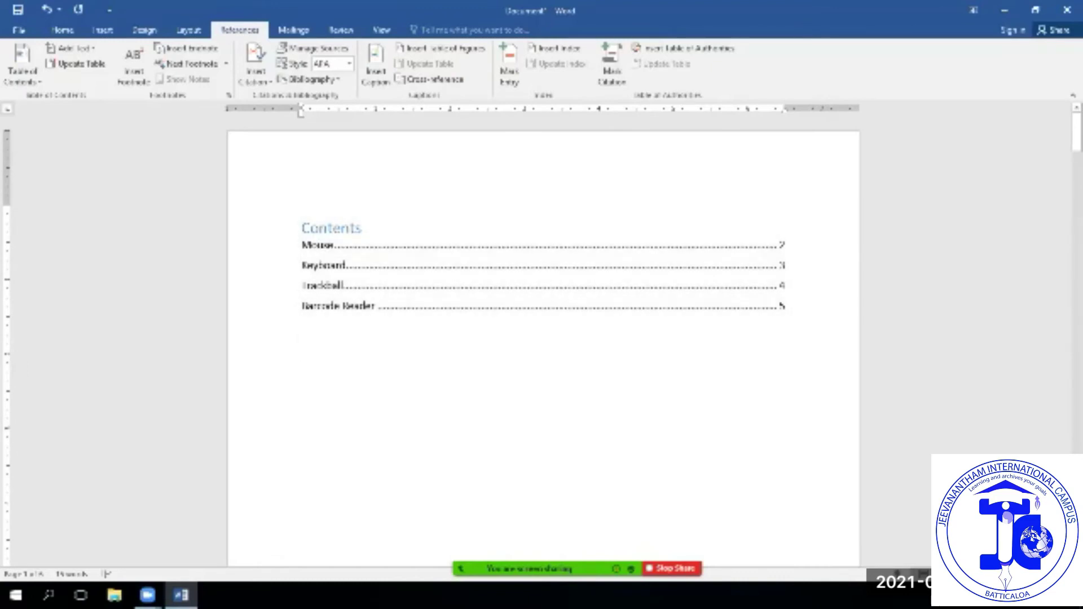
click(323, 265)
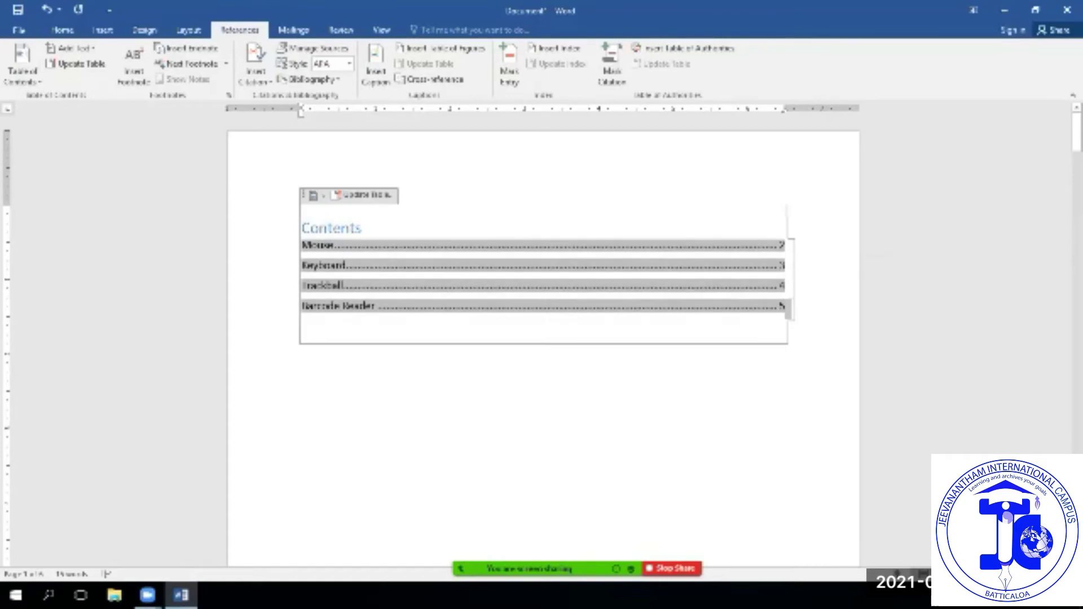
click(301, 326)
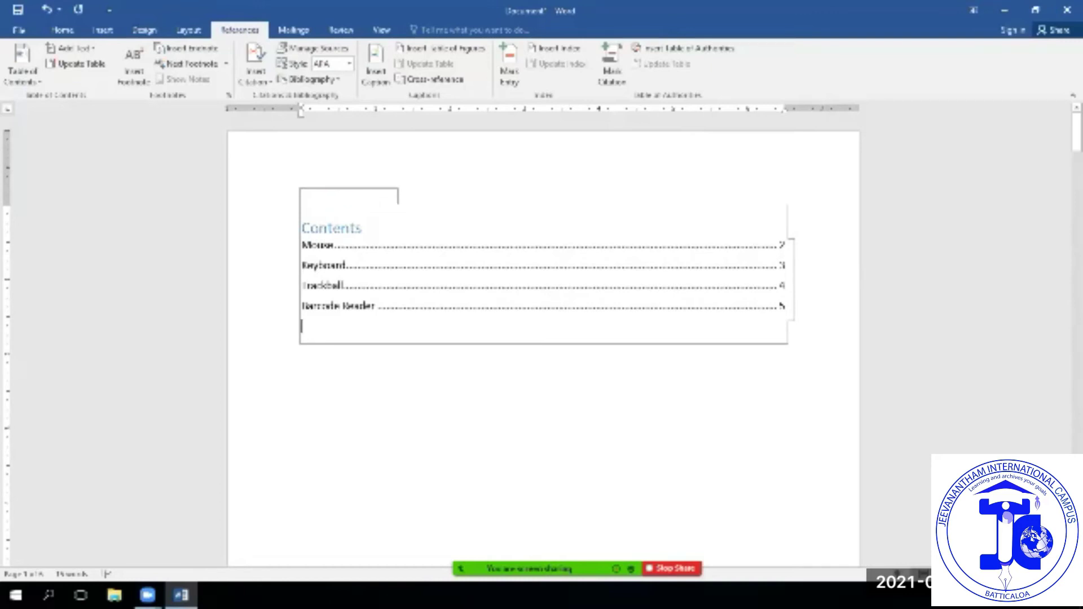
key(ctrl+z)
- Select the Mouse heading on the second page and check which paragraph style it uses
scroll(544, 339, down, 15)
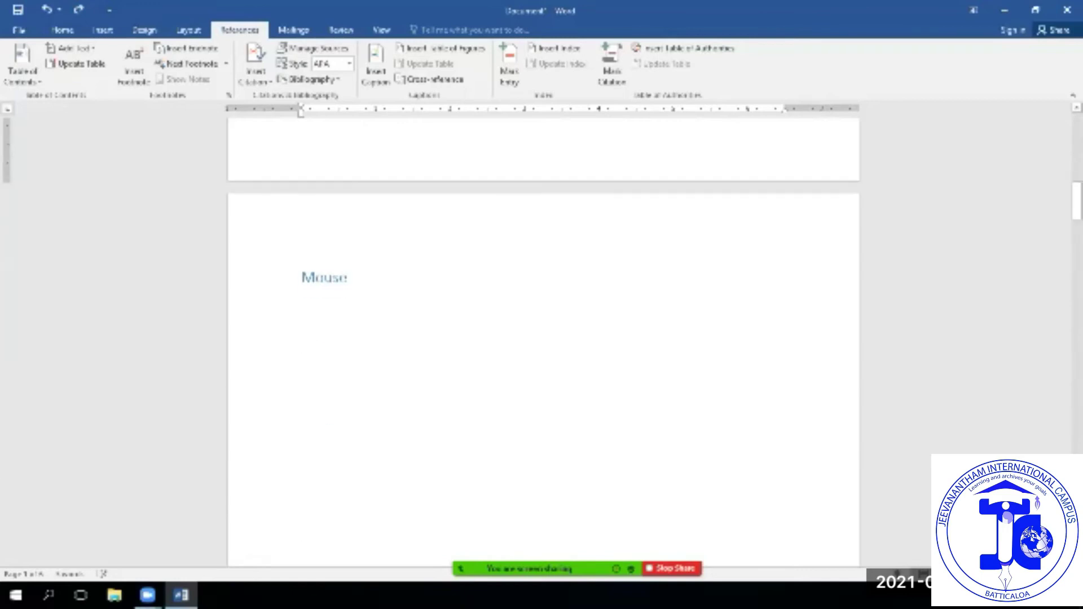
scroll(543, 339, down, 20)
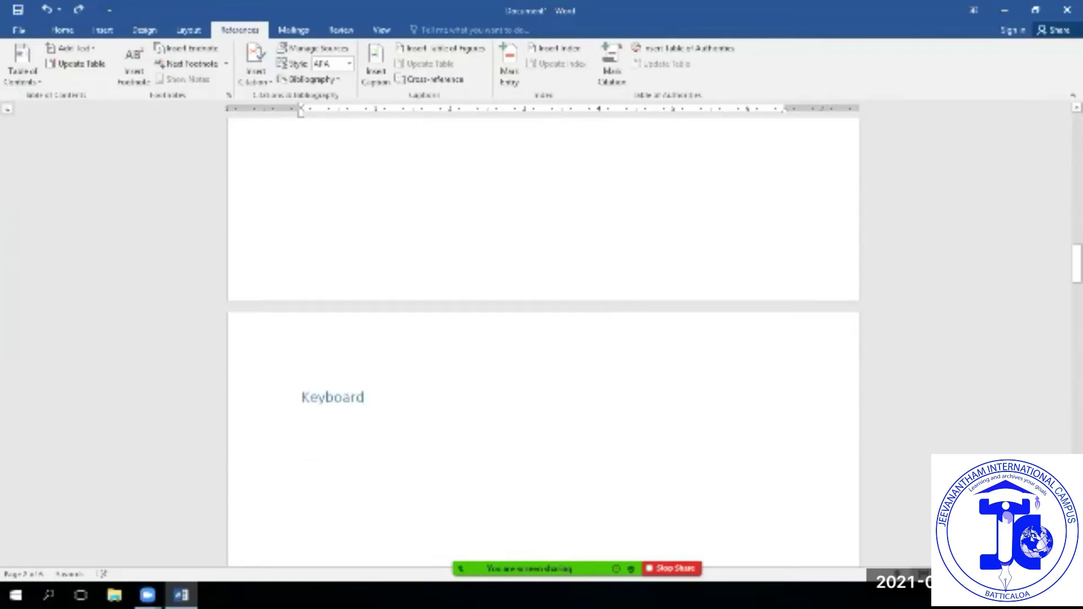
scroll(543, 338, up, 15)
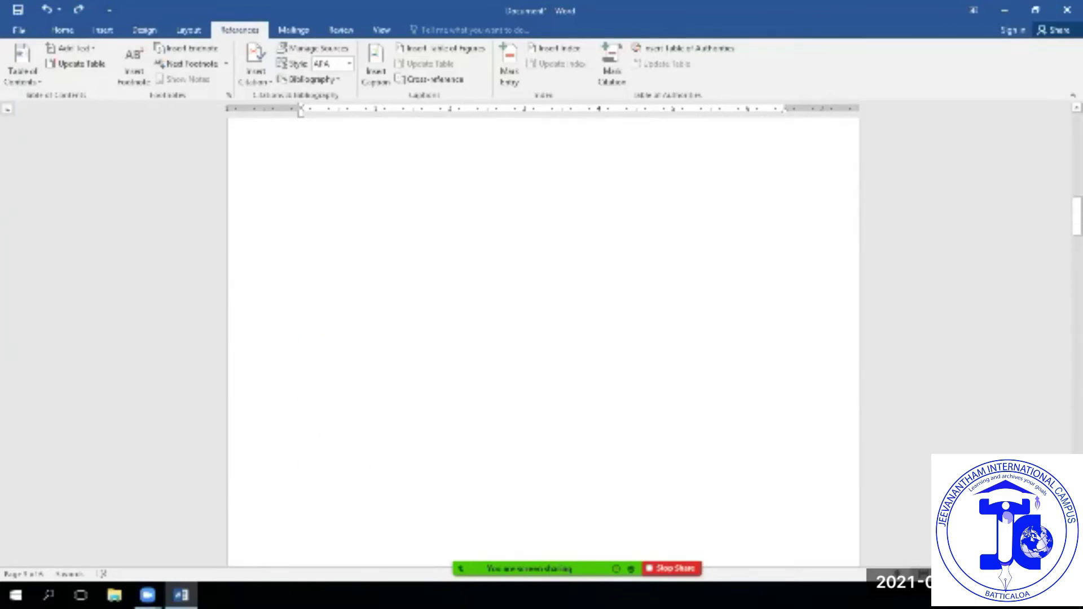
click(62, 30)
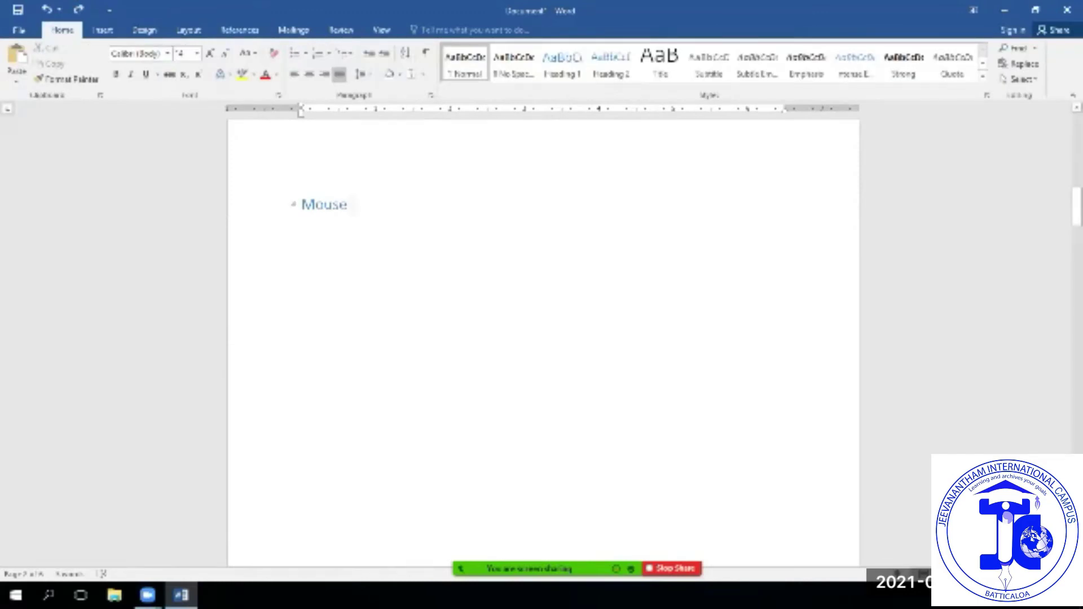
drag(354, 205, 301, 205)
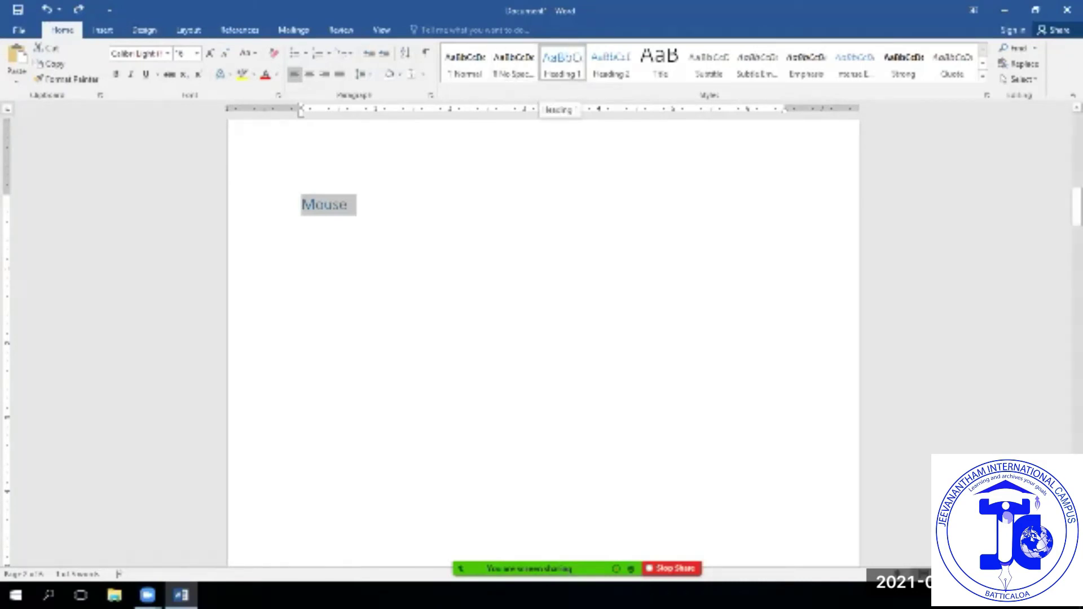
- Insert an Automatic Table 1 table of contents on the blank first page and place the cursor below it
scroll(543, 338, up, 10)
click(301, 241)
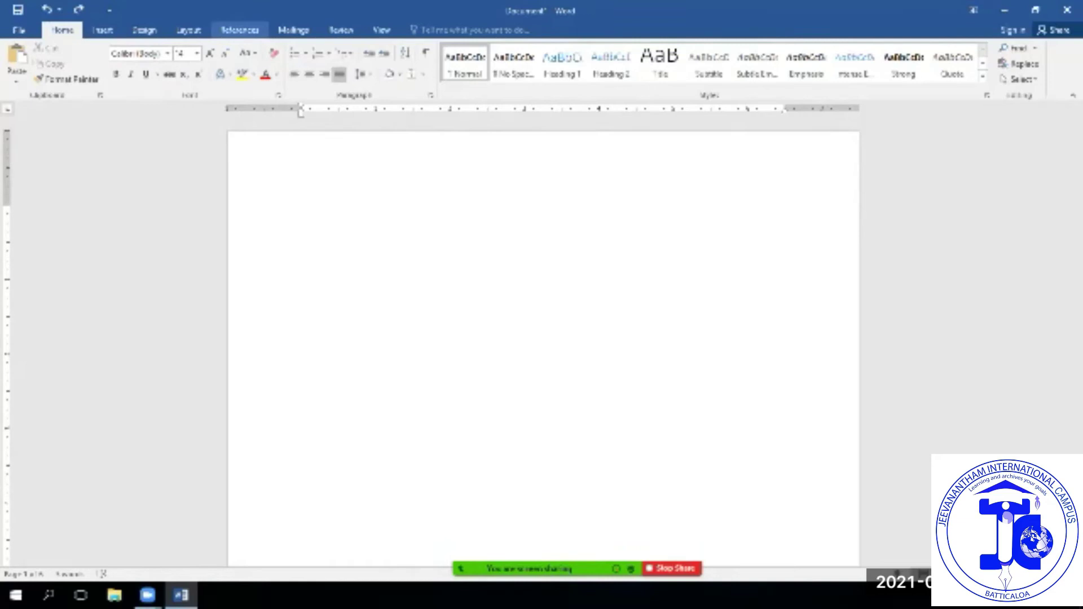
click(239, 29)
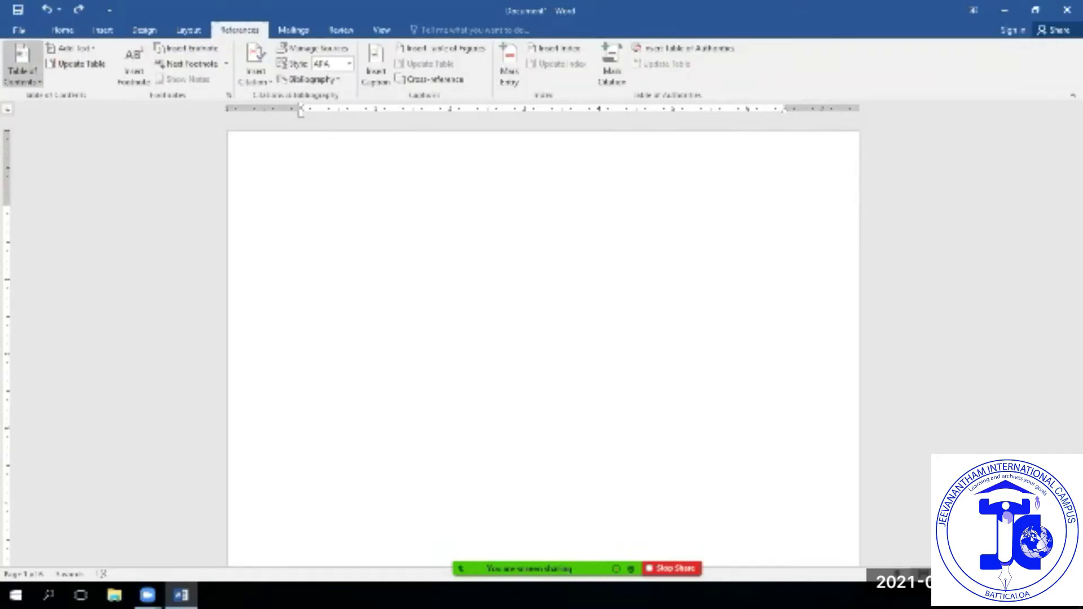
click(22, 64)
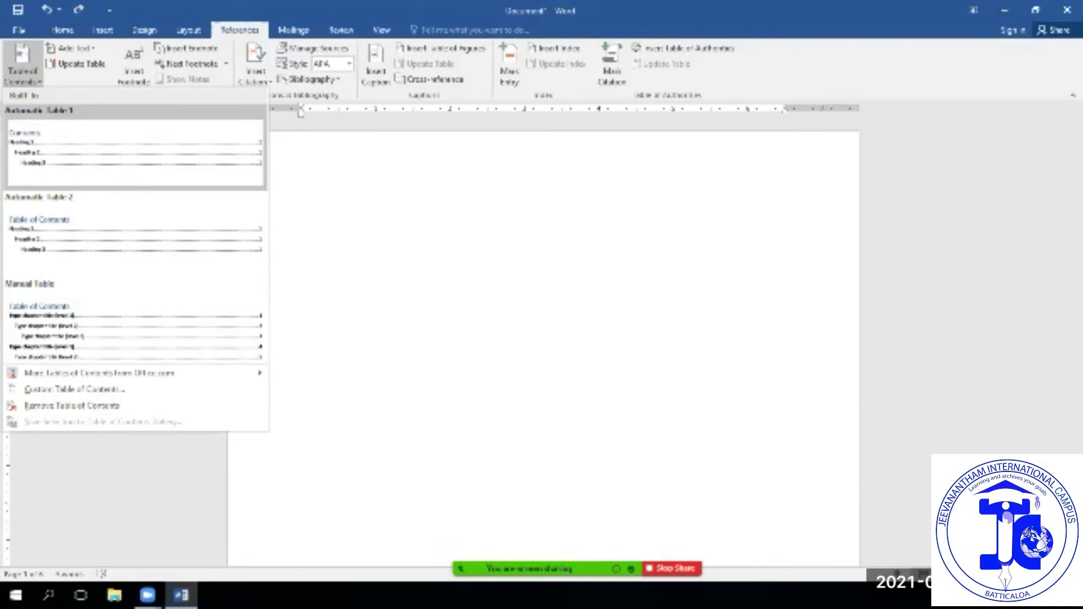
click(135, 152)
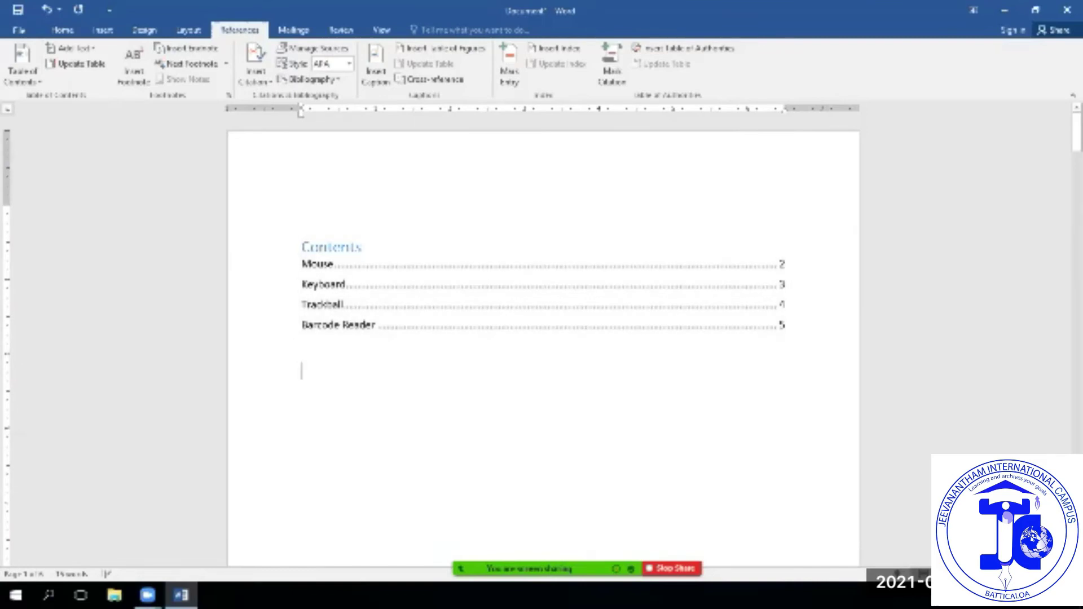
click(355, 247)
click(363, 247)
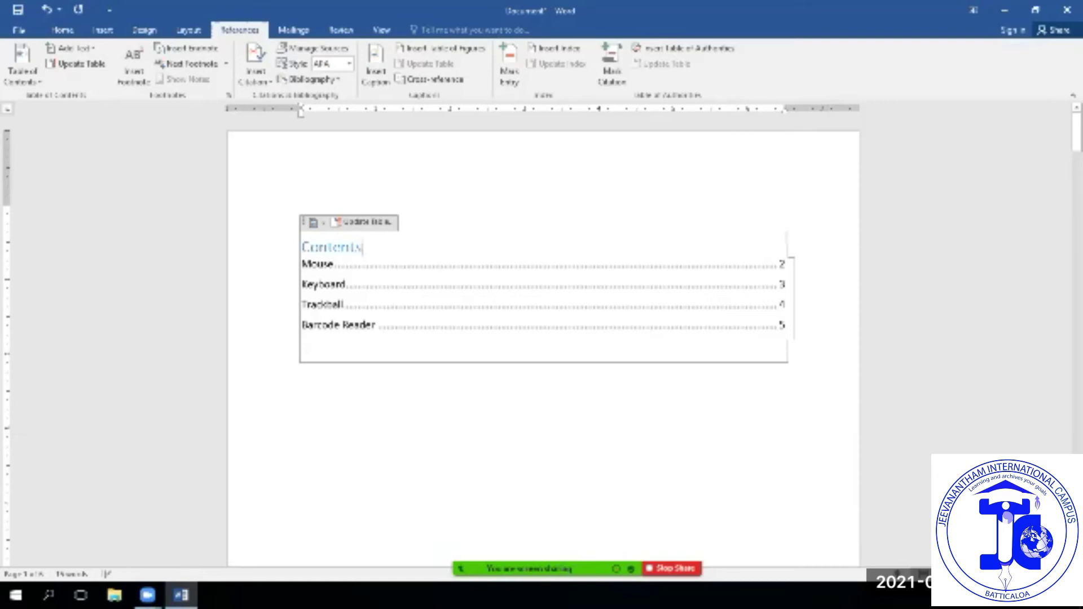
click(301, 453)
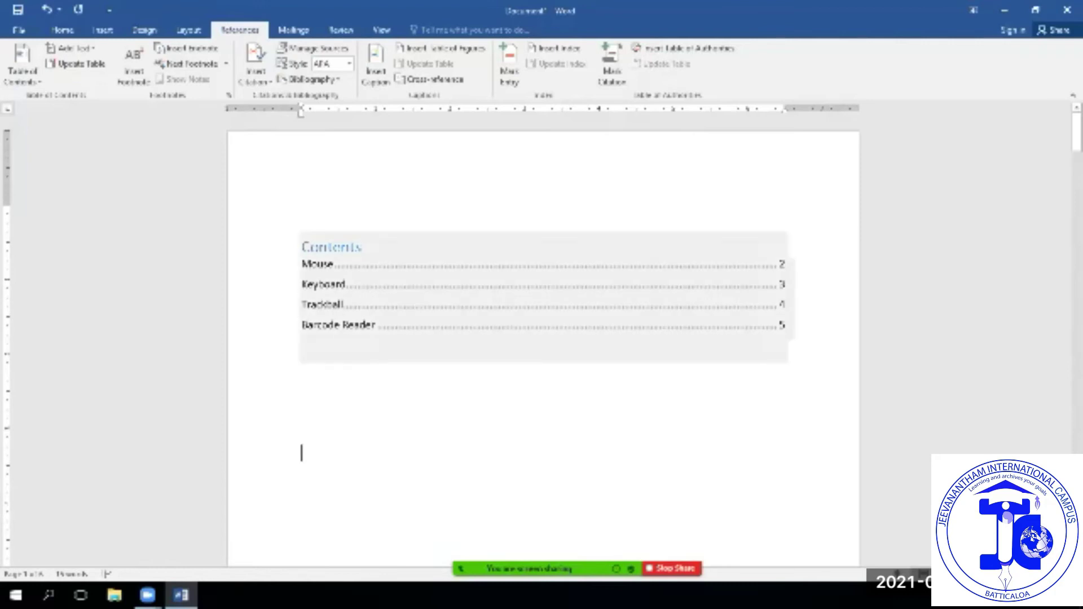
- Follow the Trackball entry's link in the table of contents to its page and return to the contents
ctrl+click(324, 304)
scroll(543, 342, down, 3)
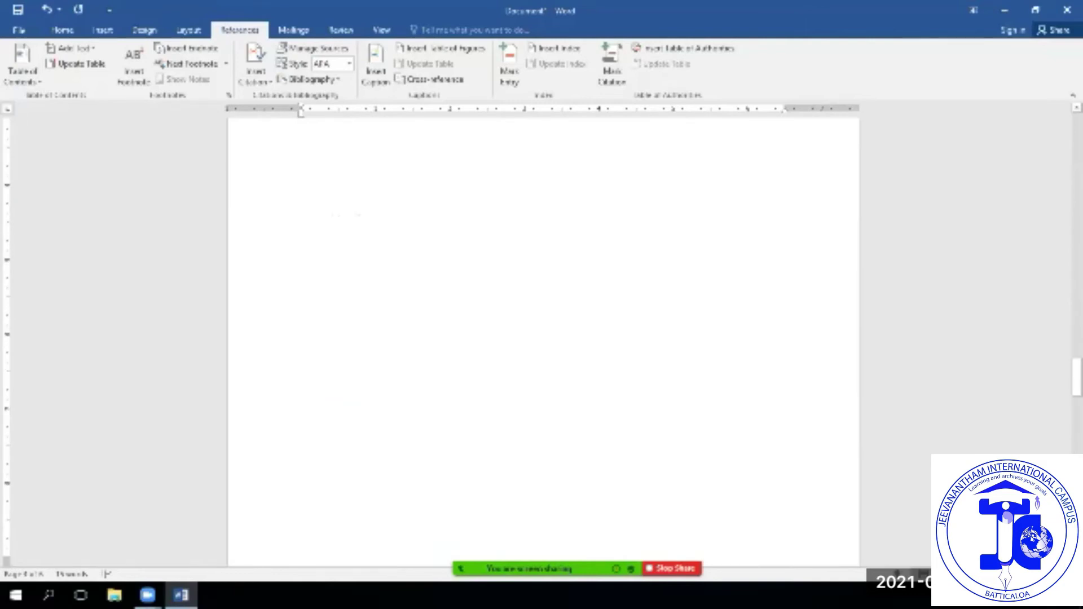
scroll(544, 338, up, 15)
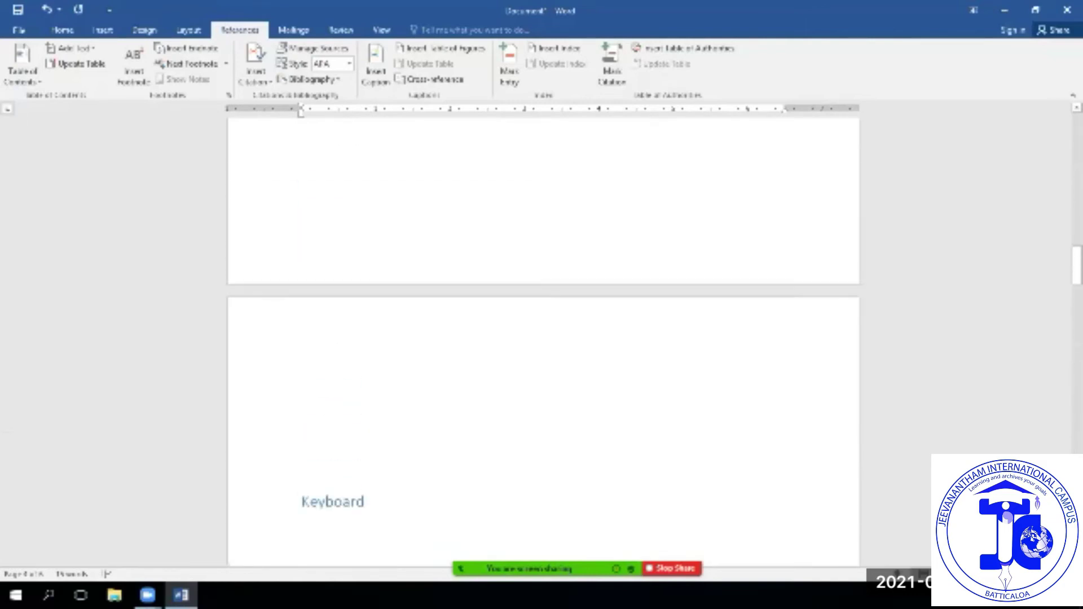
scroll(543, 338, up, 8)
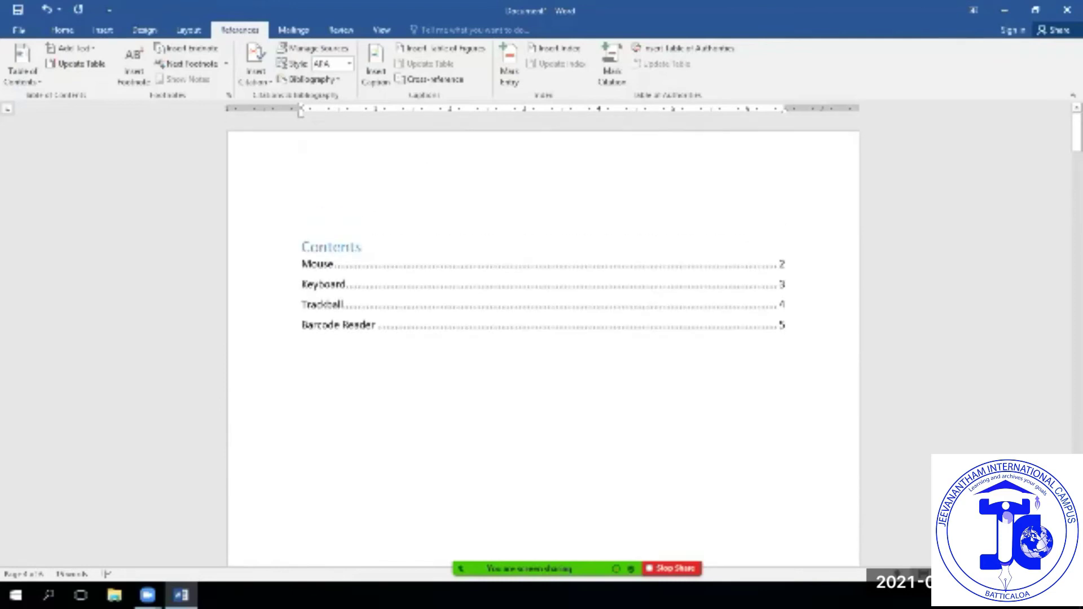
click(543, 338)
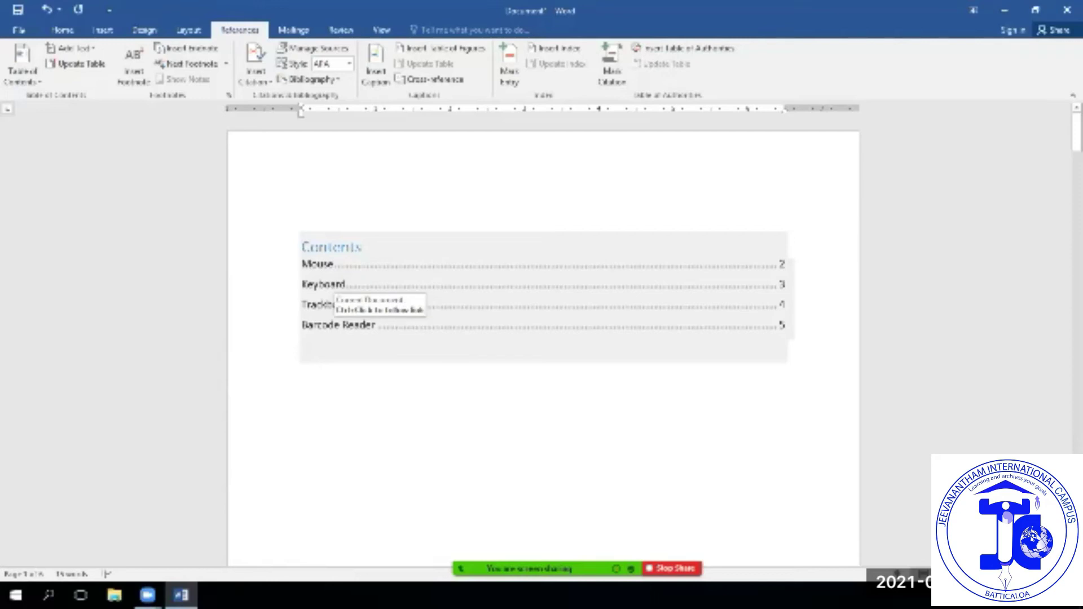
- Follow the Barcode Reader entry's link to its heading and go back through the pages to the contents
ctrl+click(339, 325)
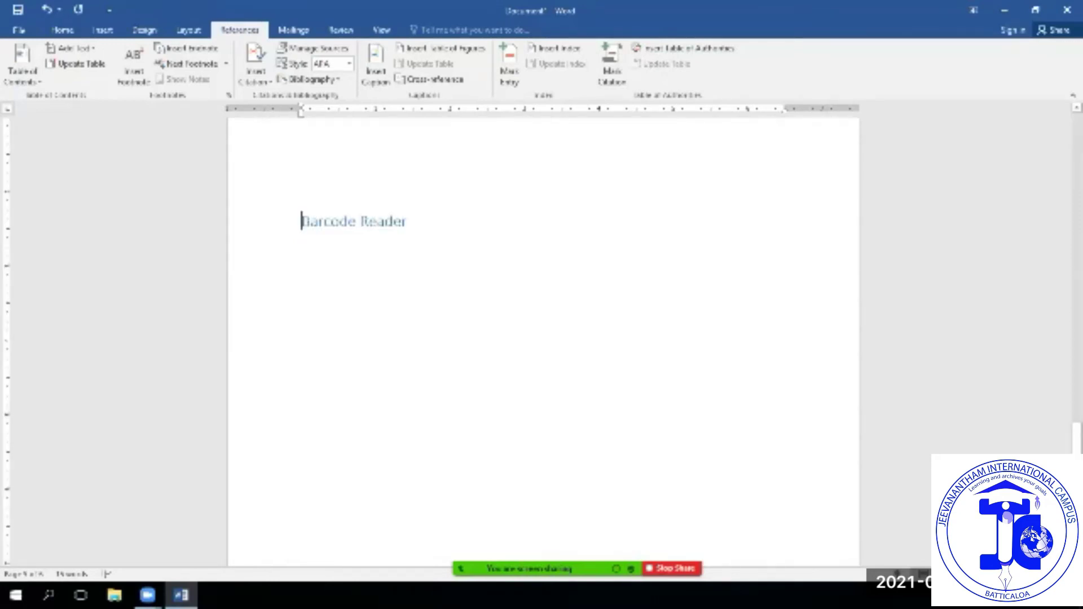
scroll(542, 342, up, 3)
scroll(541, 339, up, 20)
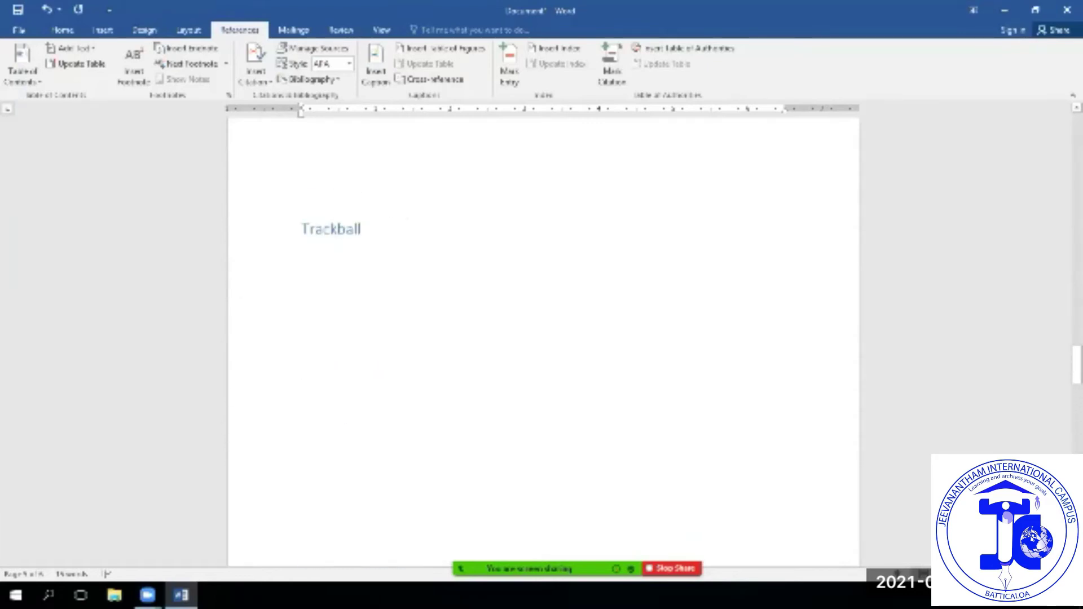
scroll(541, 339, up, 20)
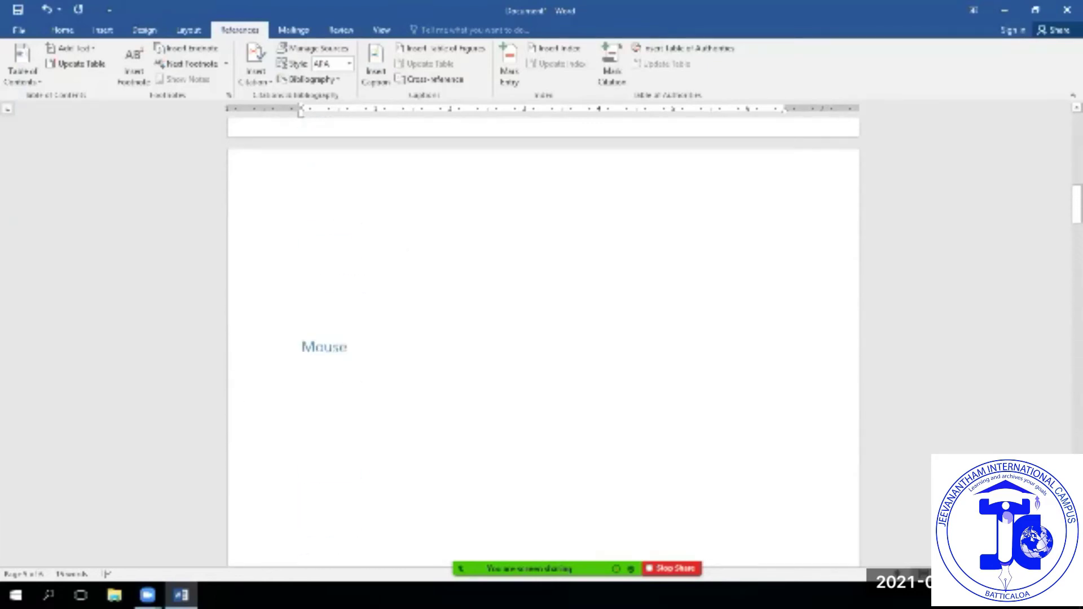
scroll(541, 339, up, 1)
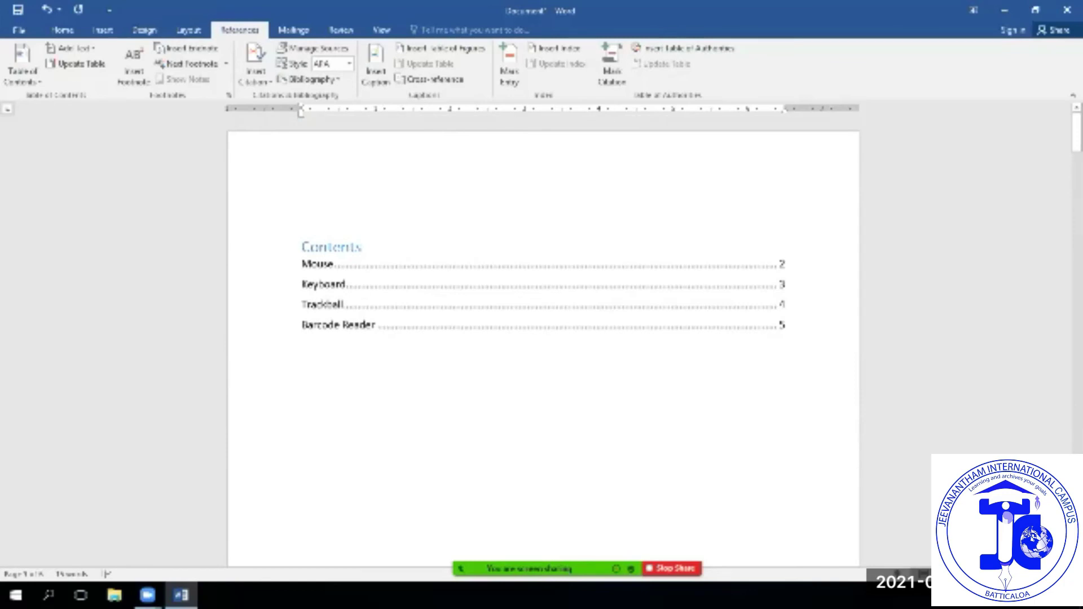
mouse_move(529, 568)
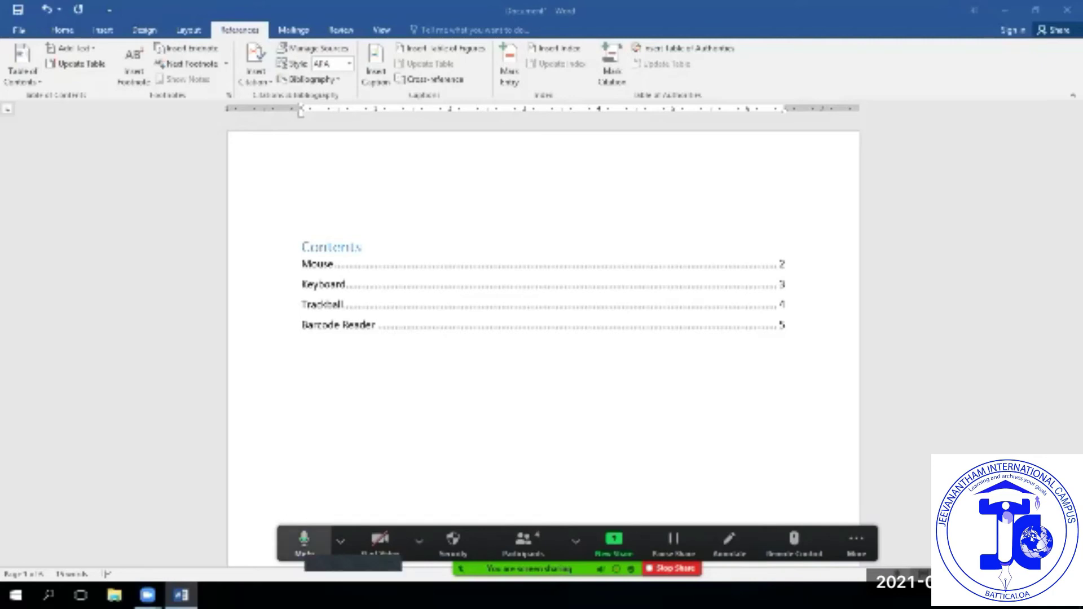
click(304, 541)
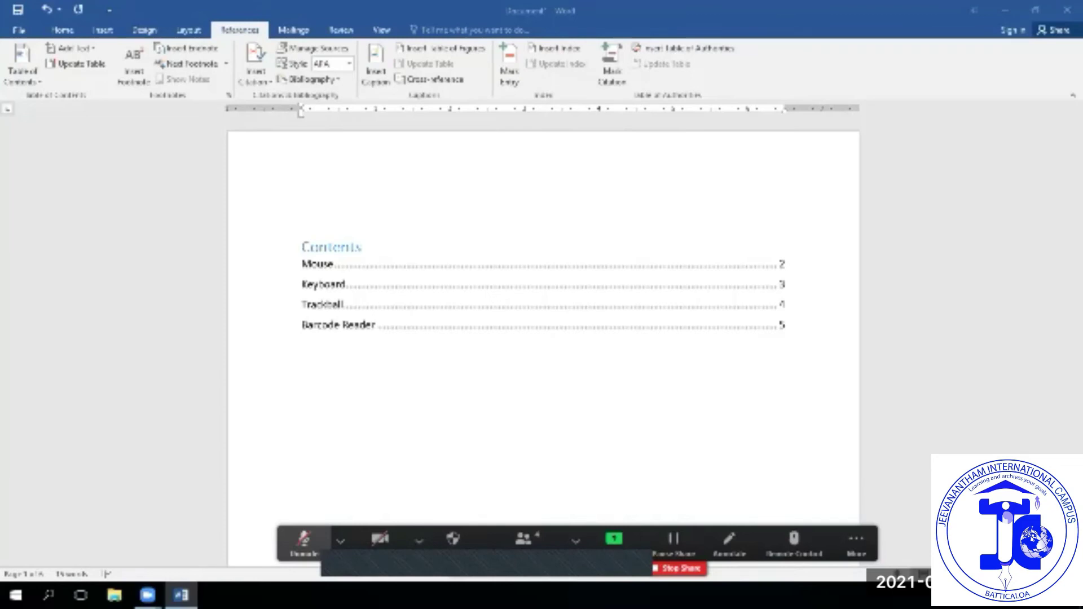
click(304, 543)
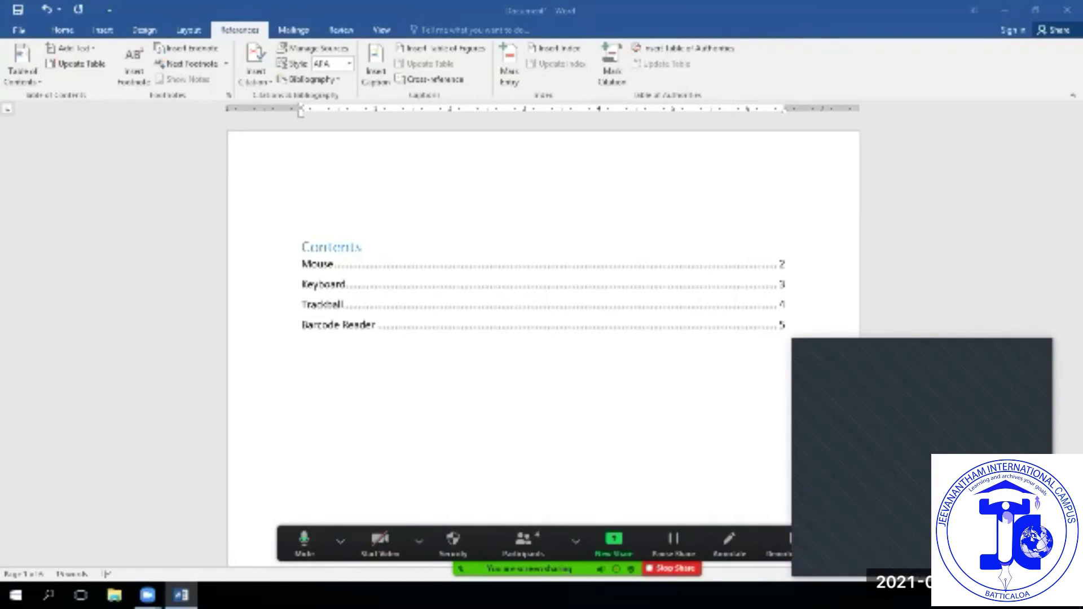
click(301, 370)
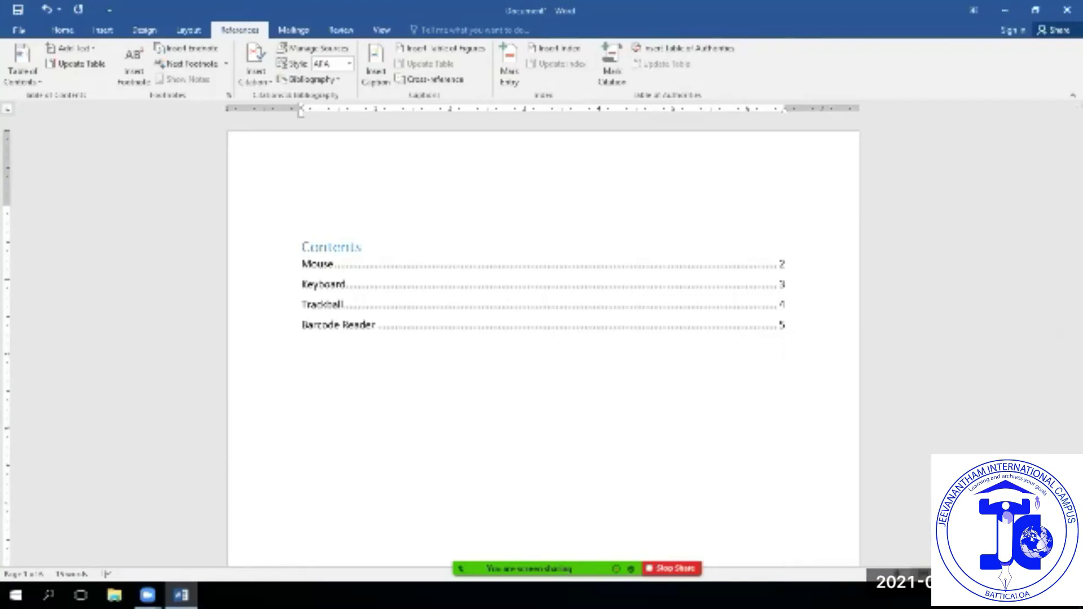
- Look over the Mailings, Review and View commands and check the print preview of the document
click(293, 30)
click(341, 30)
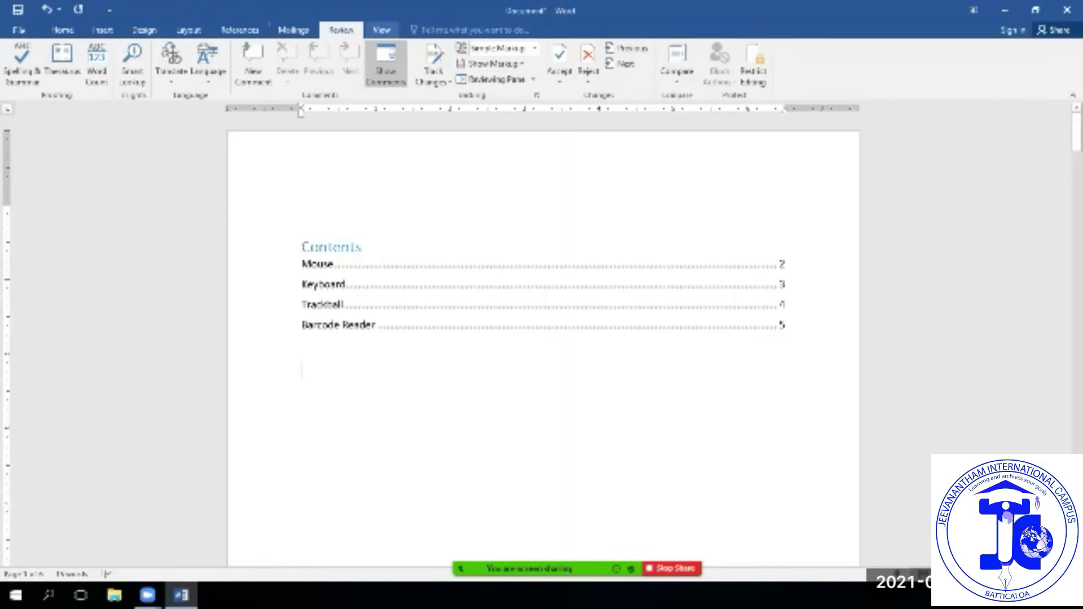
click(382, 30)
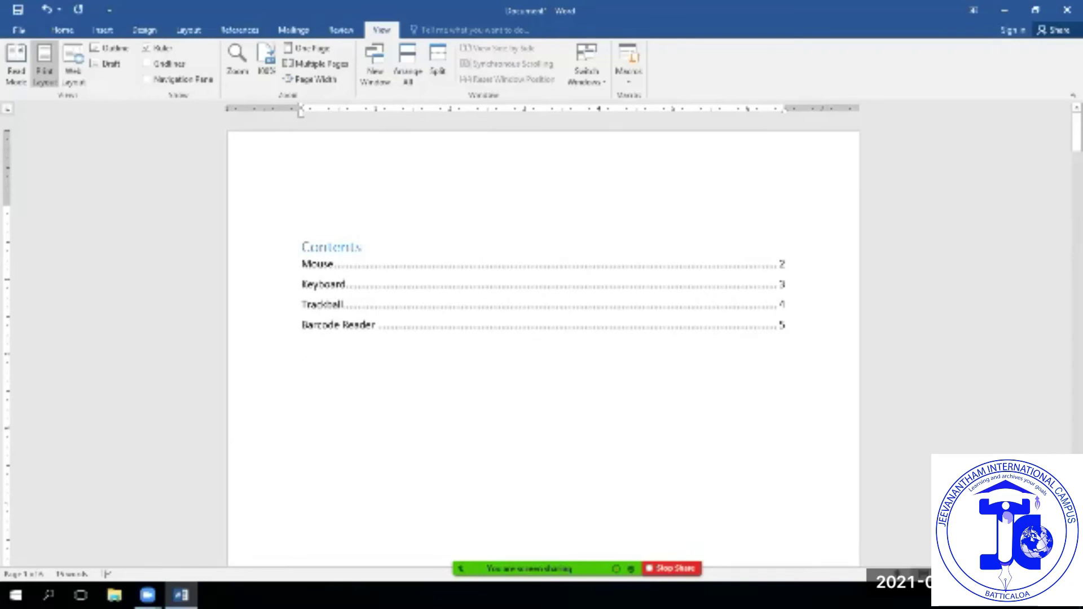
key(ctrl+p)
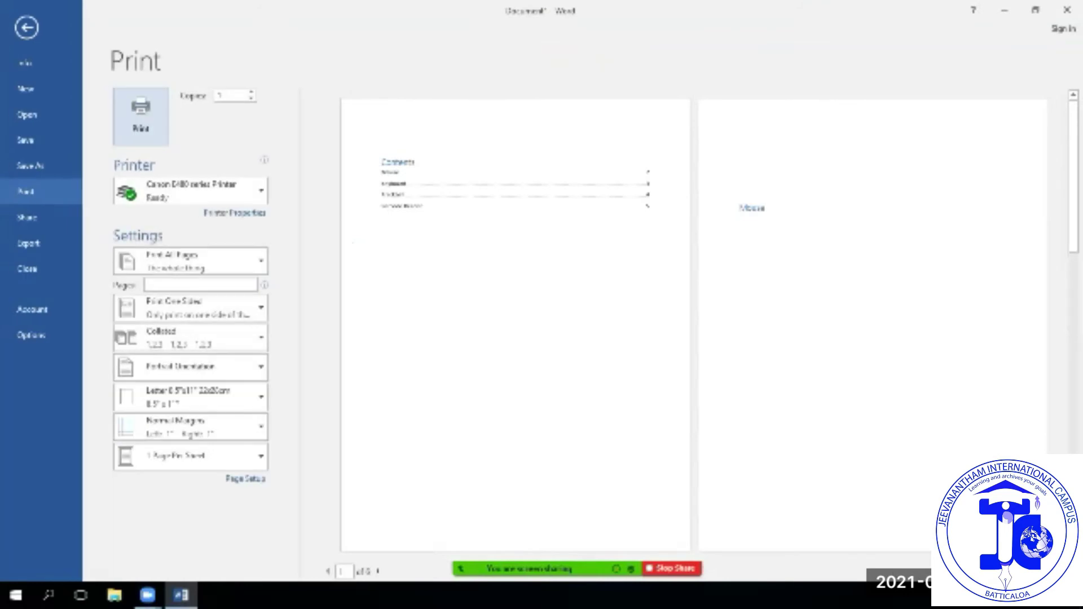
click(26, 27)
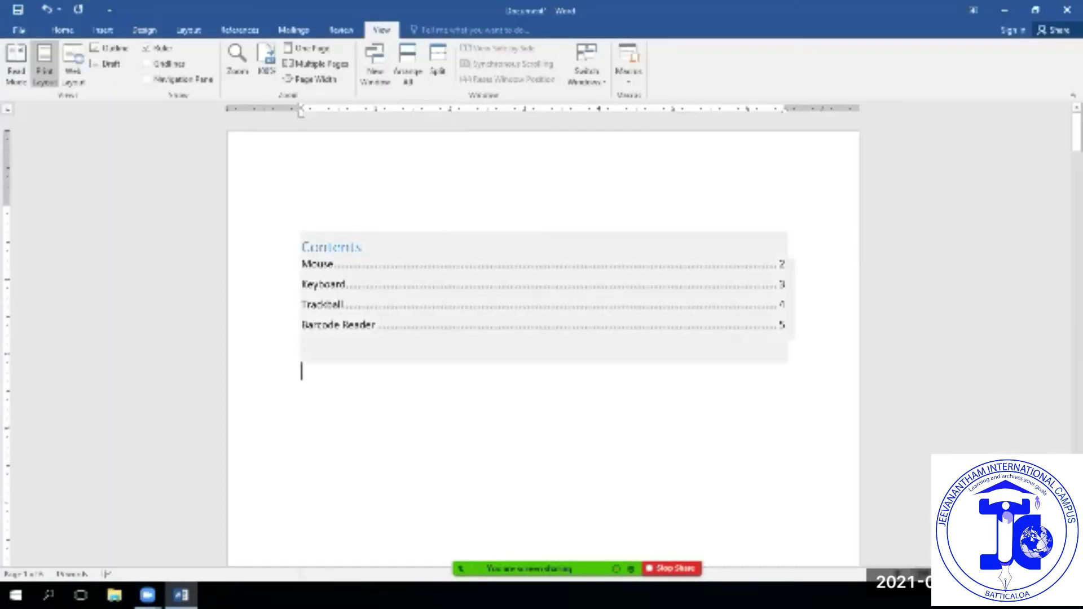
- Delete the whole document's content and apply the Normal style to the empty page
key(ctrl+a)
key(Delete)
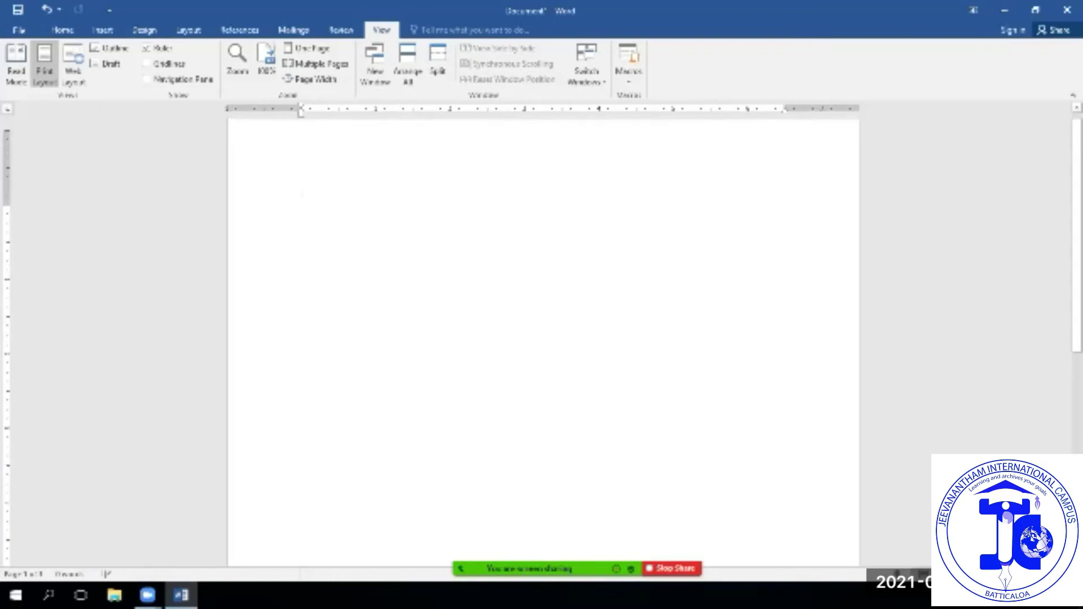
text(=ra)
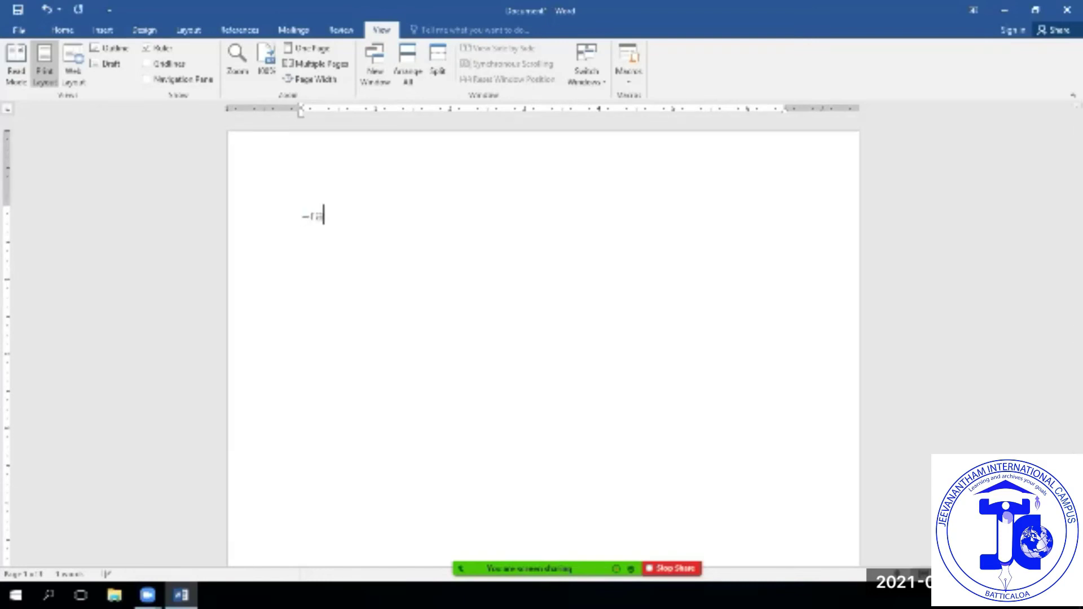
key(BackSpace)
key(BackSpace)
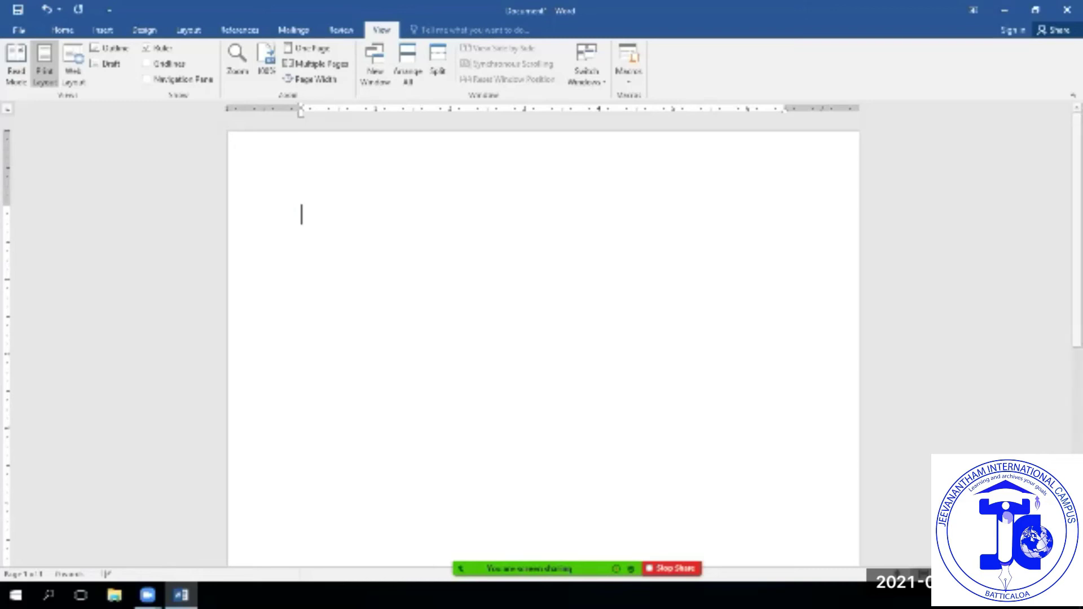
click(62, 30)
click(465, 62)
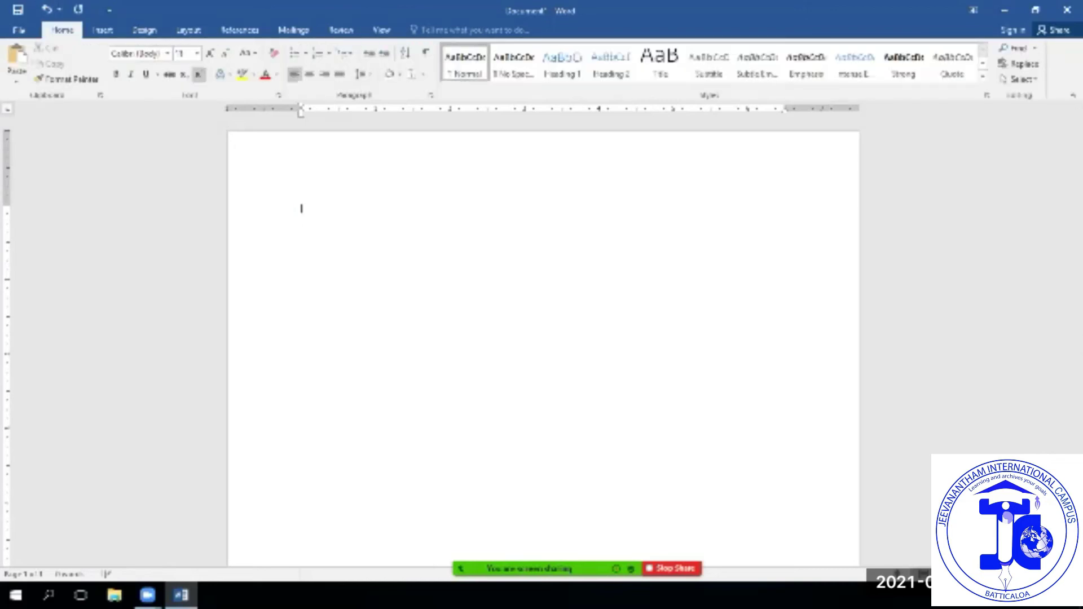
- Generate two ten-sentence paragraphs of sample text with the rand function
text(-ais)
text(())
text(2,3))
key(Return)
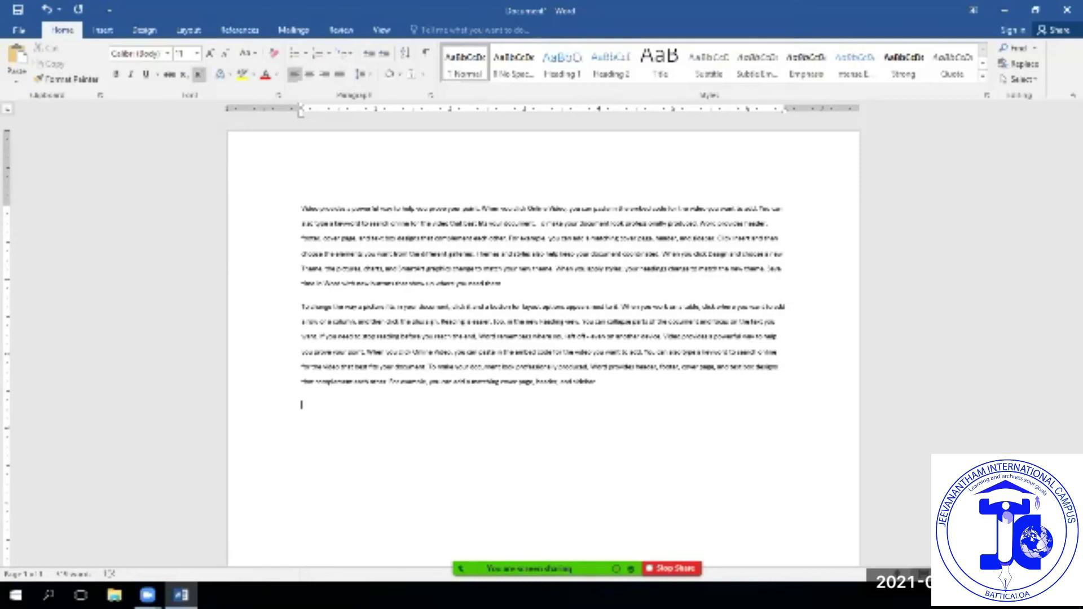
- Format all the sample text as 16 pt, bold and justified
key(ctrl+a)
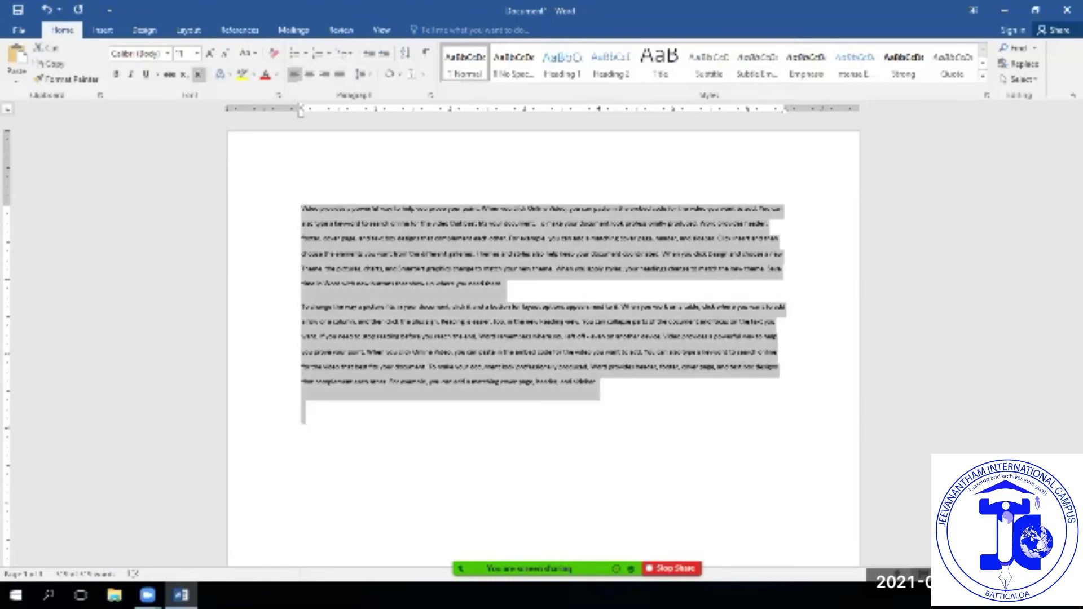
key(ctrl+shift+period)
key(ctrl+shift+period)
key(ctrl+shift+period)
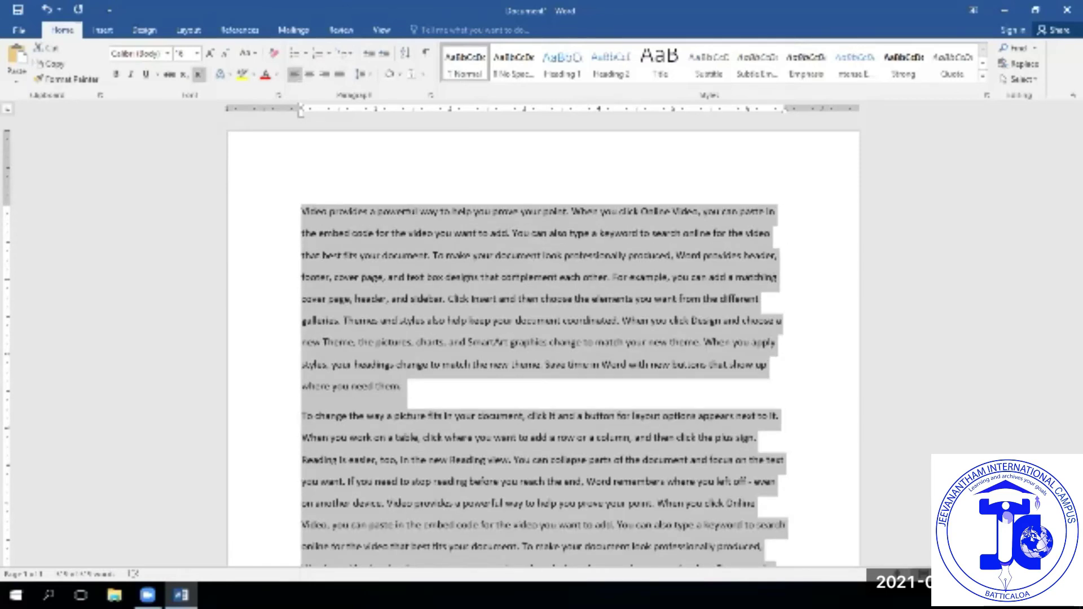
key(ctrl+b)
key(ctrl+j)
- Look over the formatted sample text and open its print settings with the preview
scroll(541, 338, down, 3)
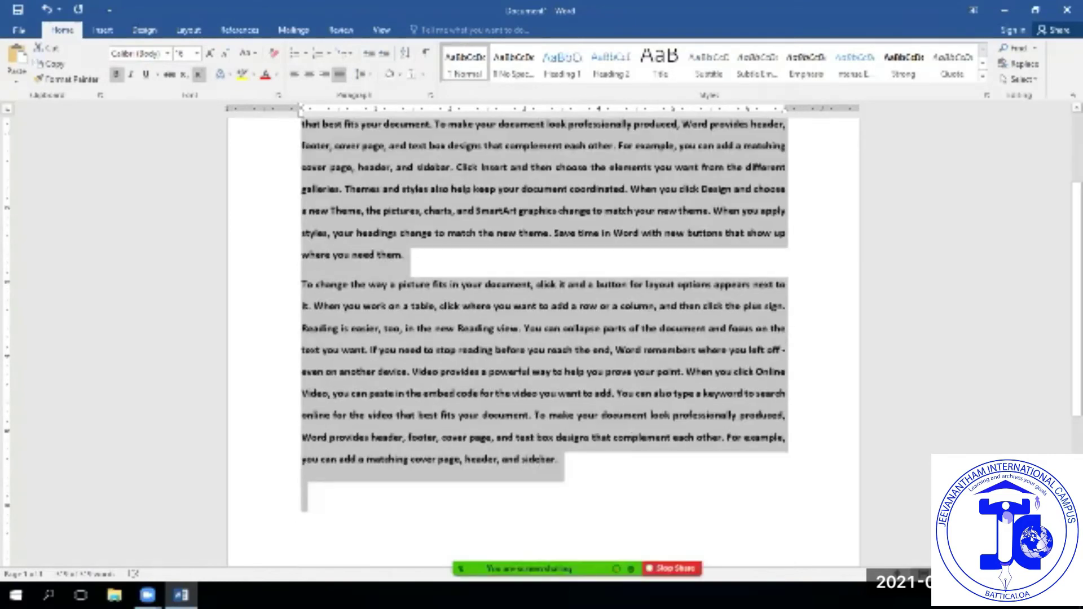
scroll(545, 338, down, 2)
scroll(545, 339, up, 5)
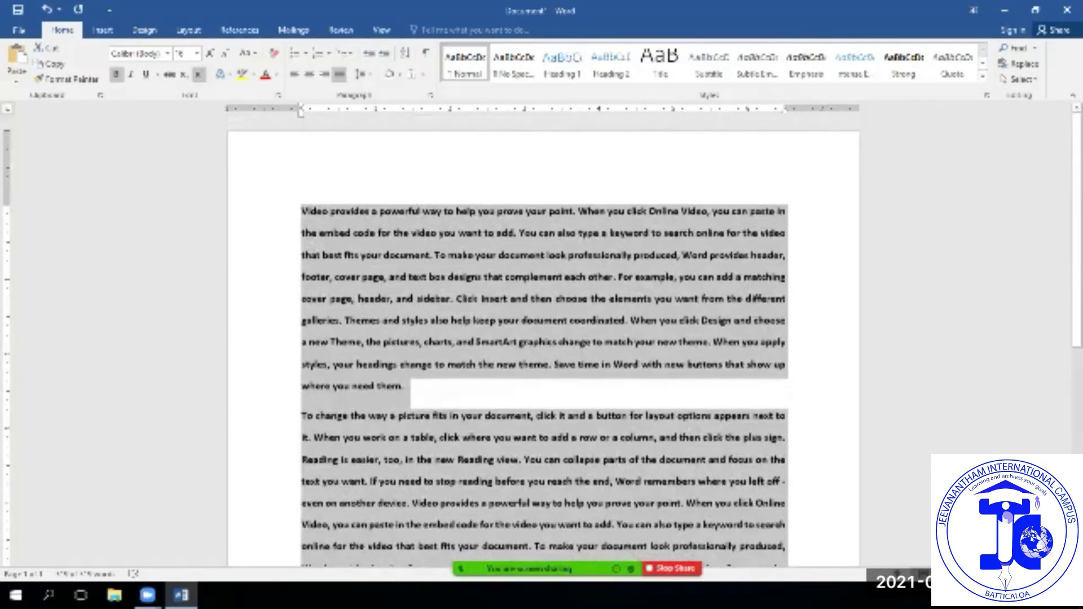
scroll(544, 338, down, 3)
scroll(541, 338, up, 3)
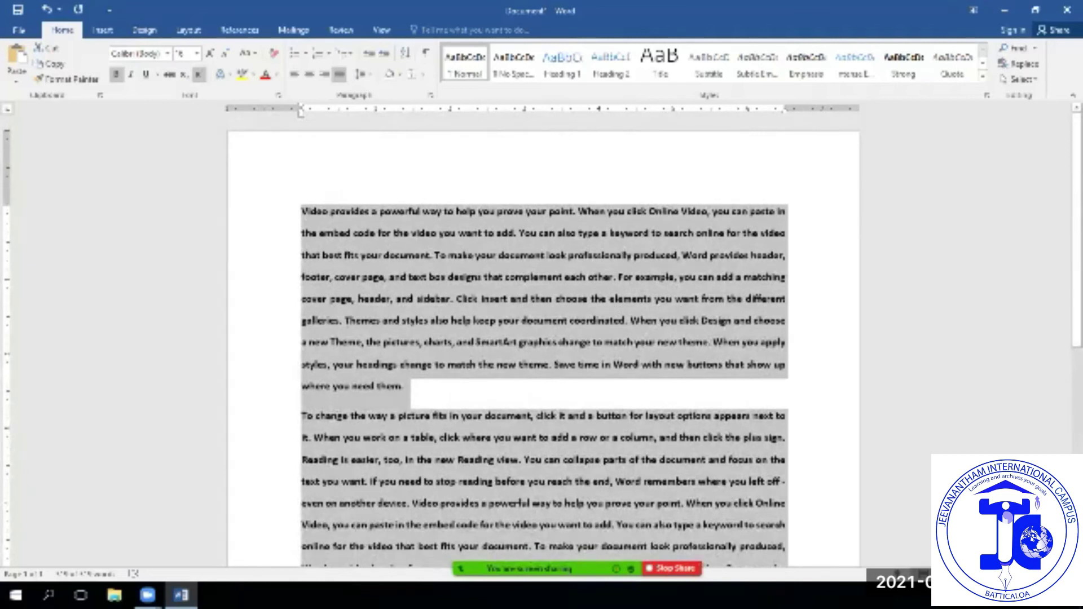
key(ctrl+p)
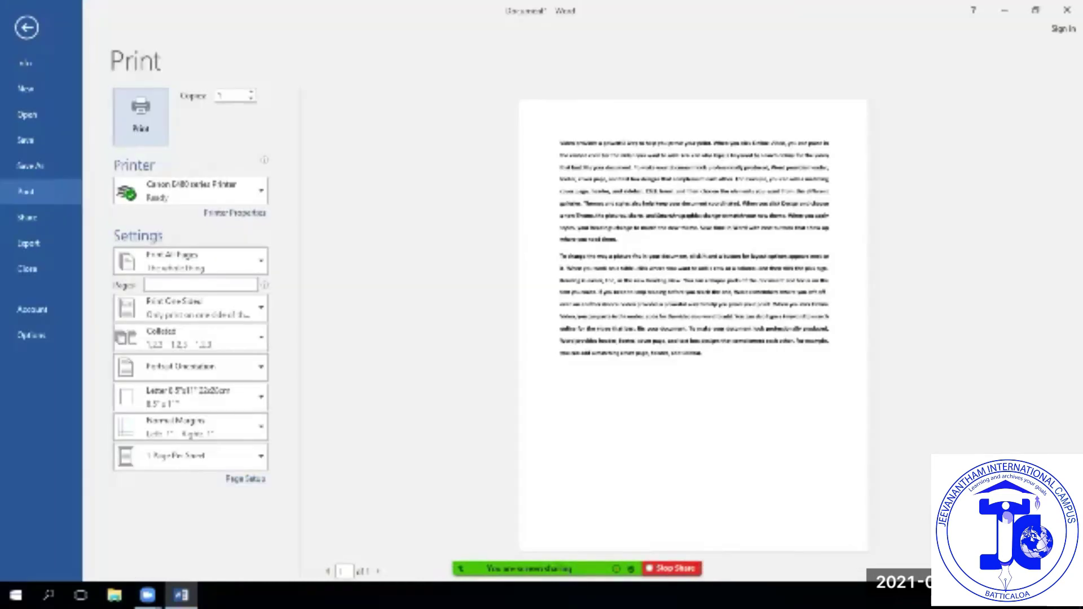
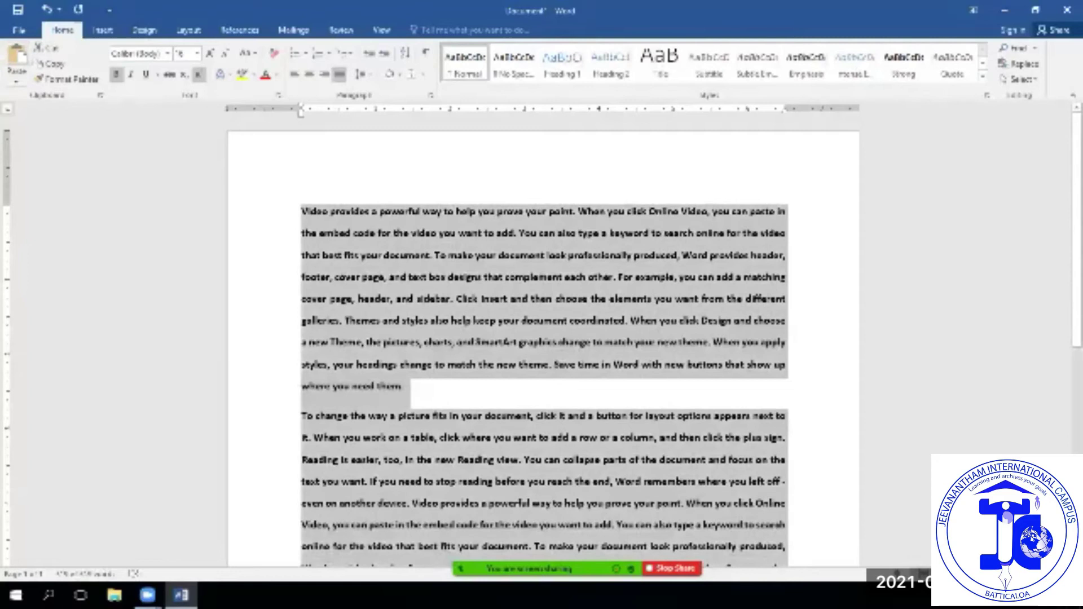
- Open the document's print settings with the preview, look them over and return to the sample text
click(18, 30)
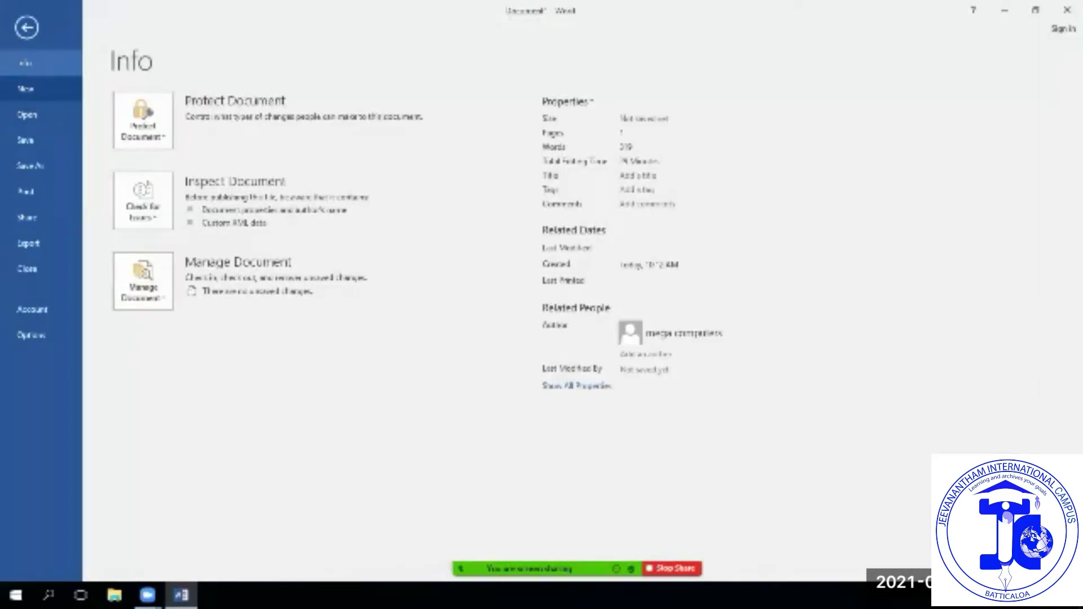
key(Escape)
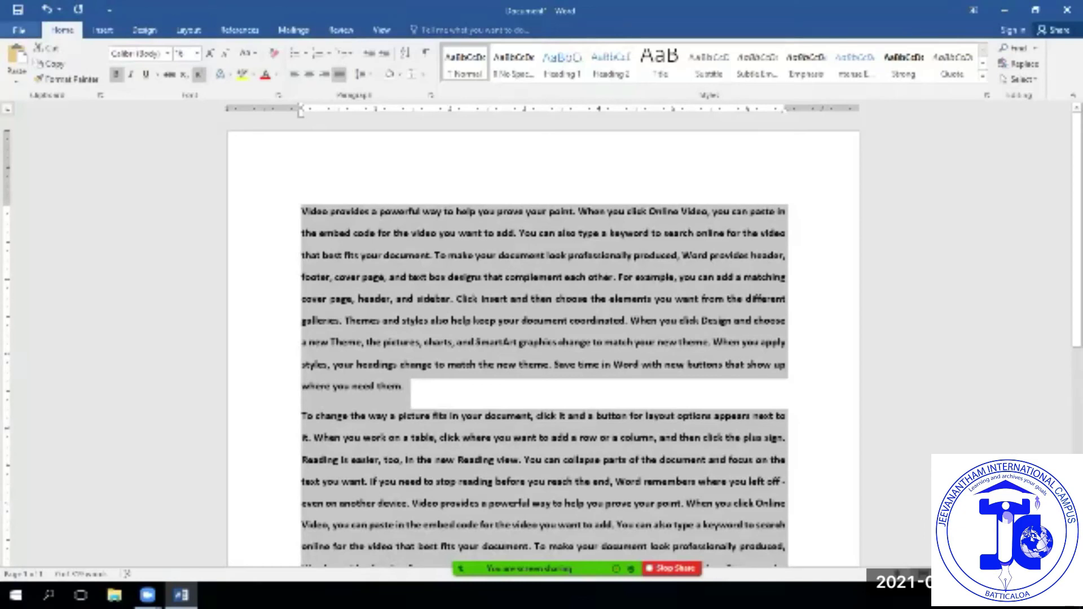
click(19, 30)
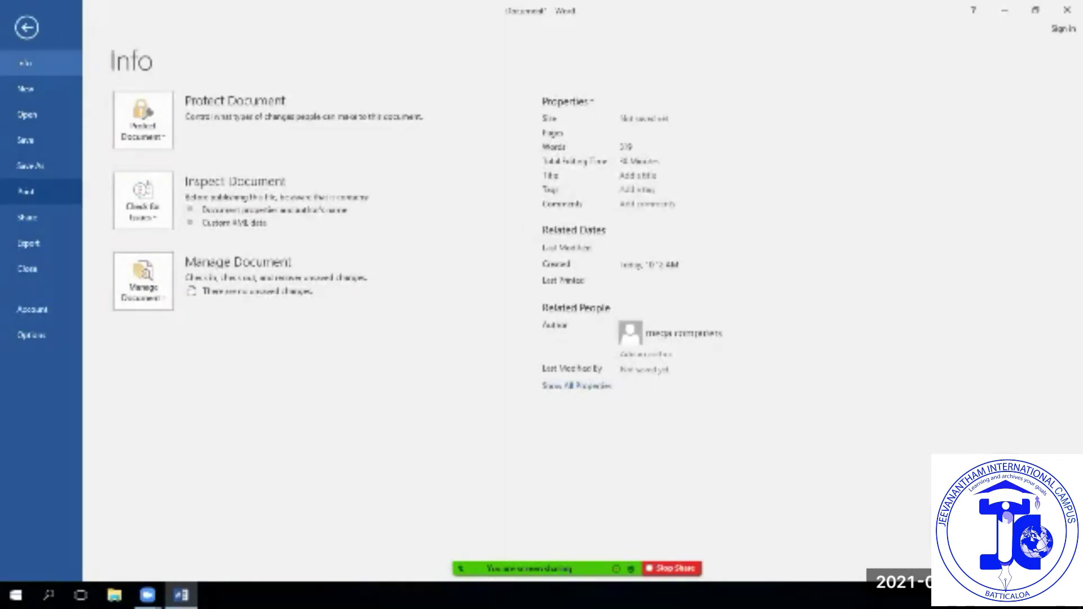
click(26, 191)
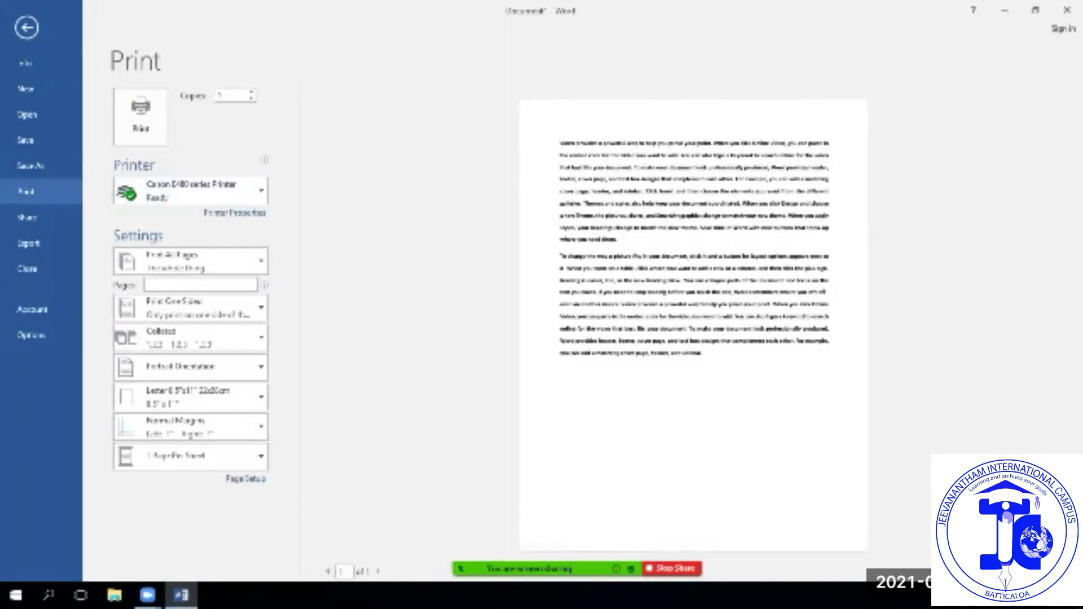
key(Escape)
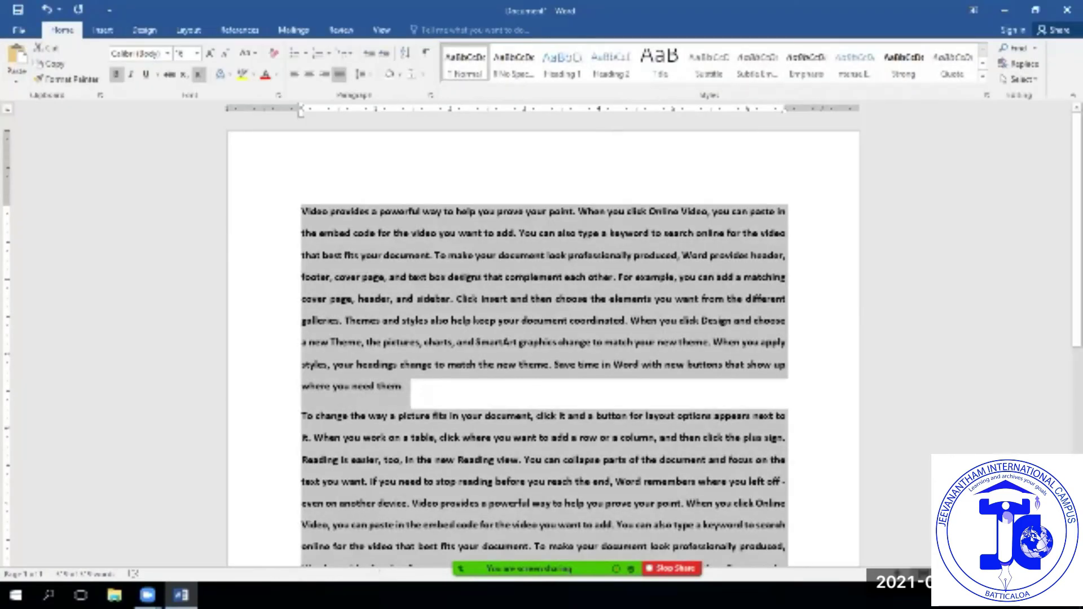
- Reopen the print settings, raise the number of copies to 15 and return to the document
key(ctrl+p)
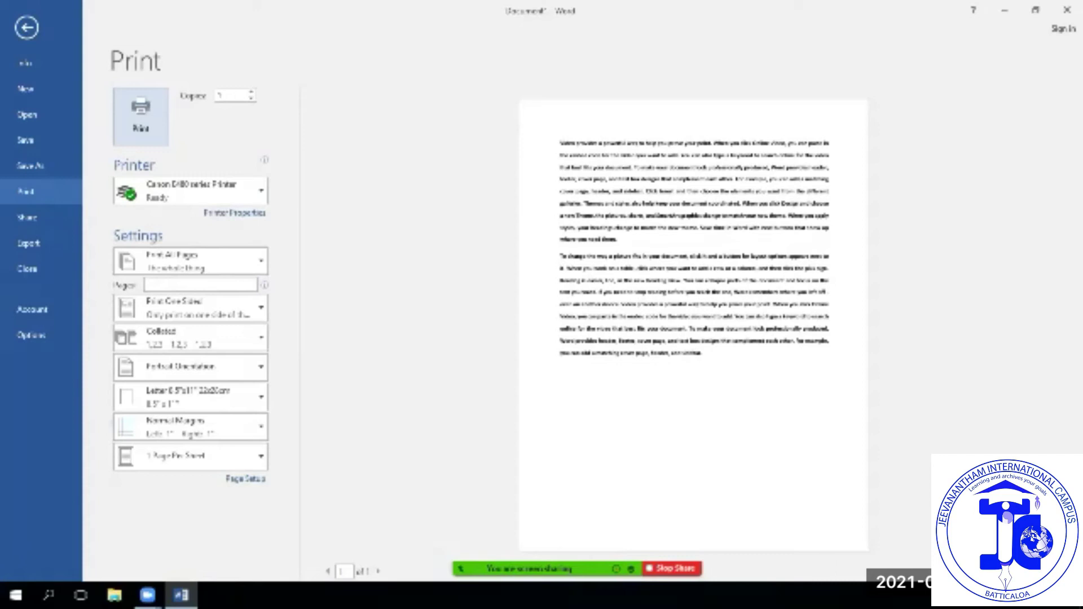
click(250, 91)
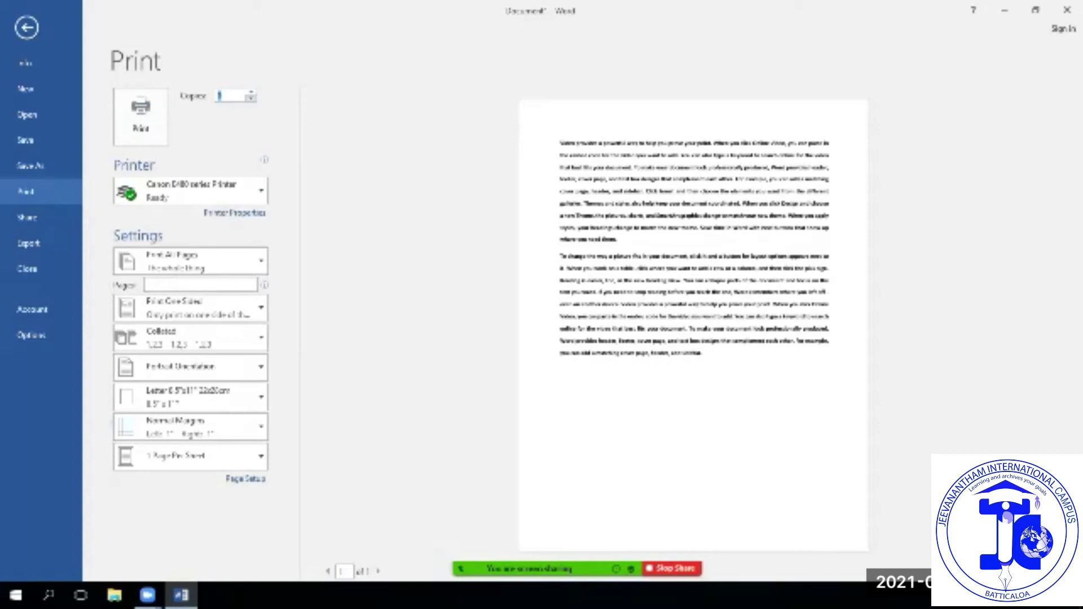
click(251, 92)
click(27, 27)
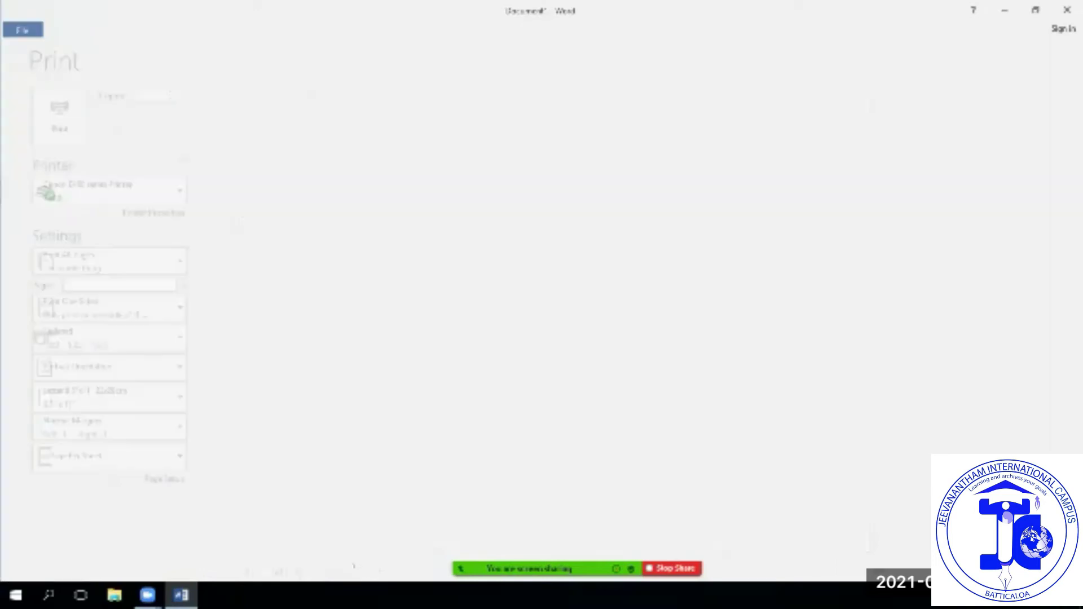
- Undo the sample text's formatting and generation back to the =rand(2,10) formula
scroll(543, 338, down, 6)
click(555, 262)
key(Return)
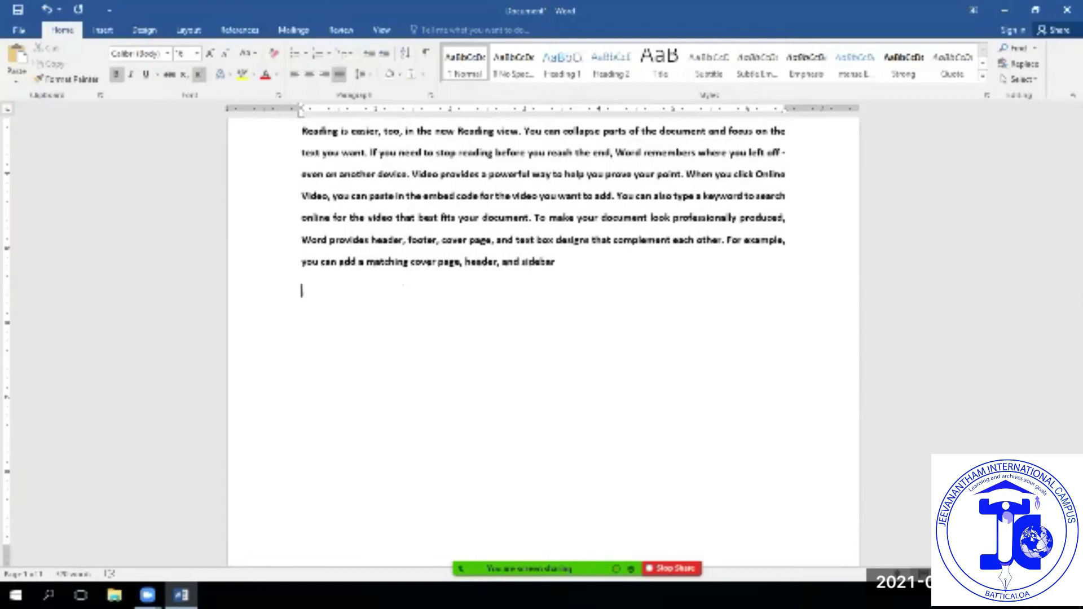
key(ctrl+z)
key(ctrl+a)
key(ctrl+l)
key(ctrl+z)
key(ctrl+z)
key(ctrl+z)
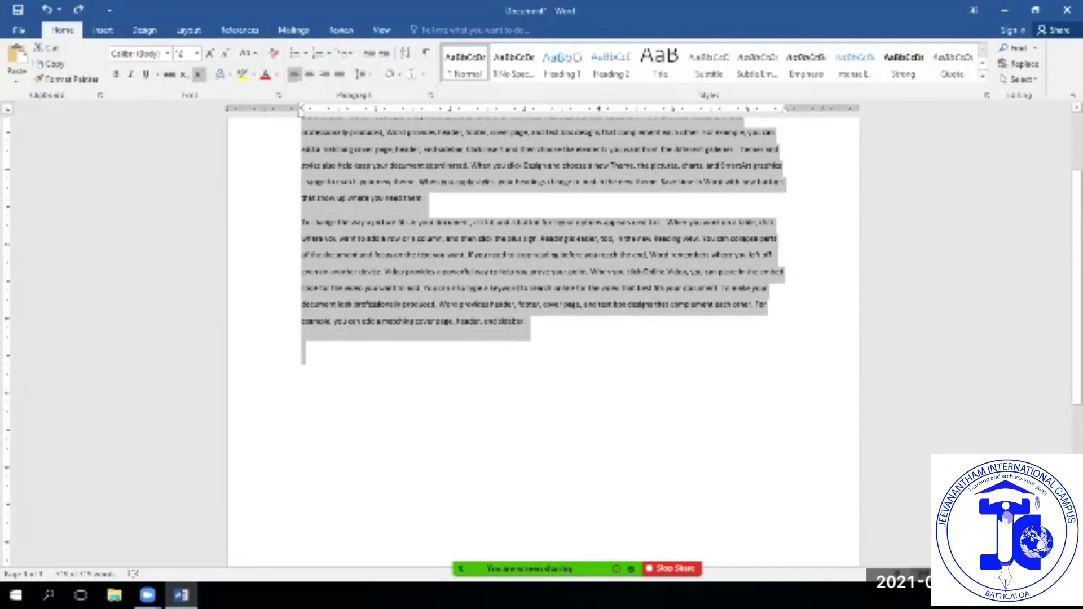
key(ctrl+z)
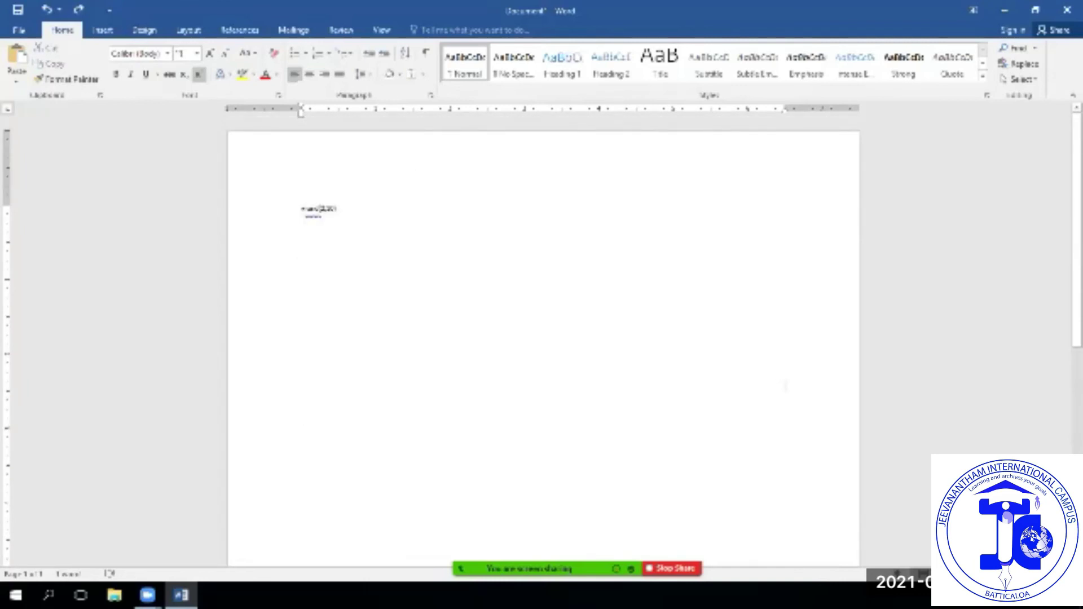
- Change the formula to =rand(10,10) and generate ten paragraphs of ten sentences each
key(BackSpace)
text(10)
key(Return)
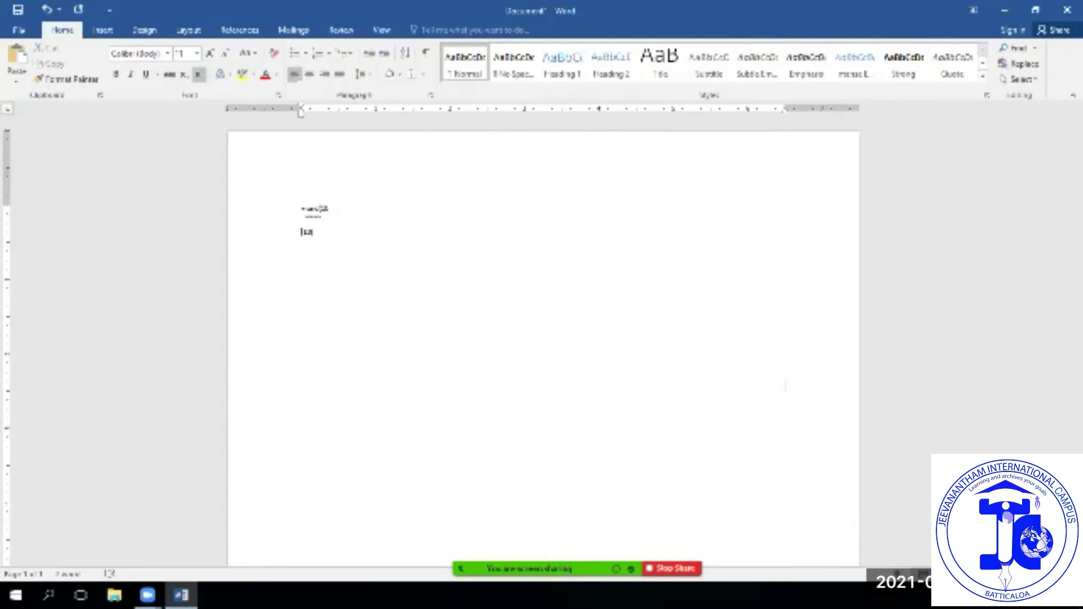
key(BackSpace)
key(Return)
key(ctrl+z)
key(Return)
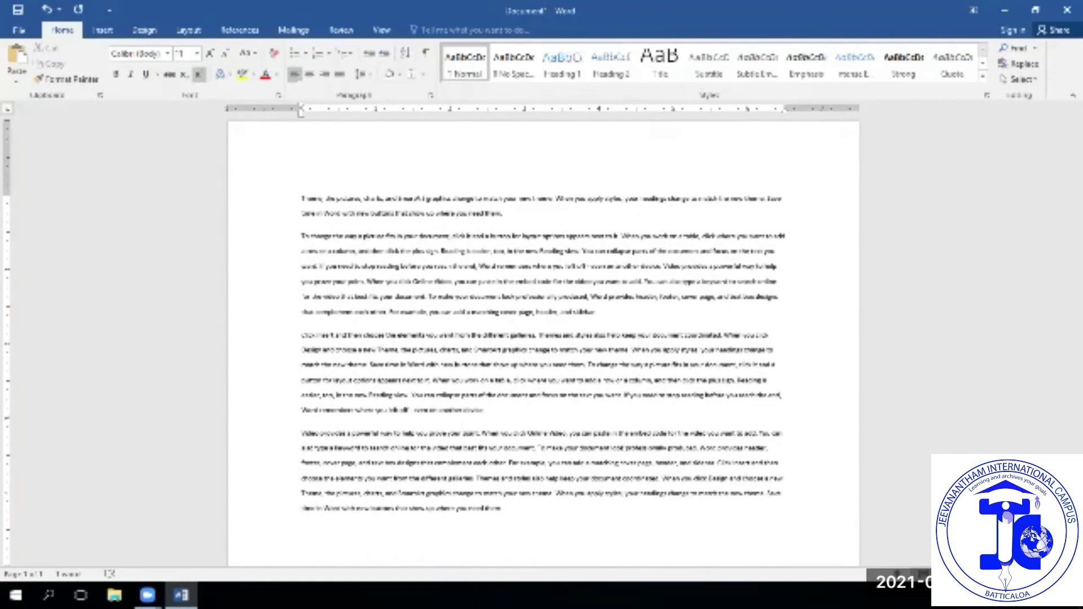
- Format all the generated sample text as 14 pt, bold and justified
key(ctrl+a)
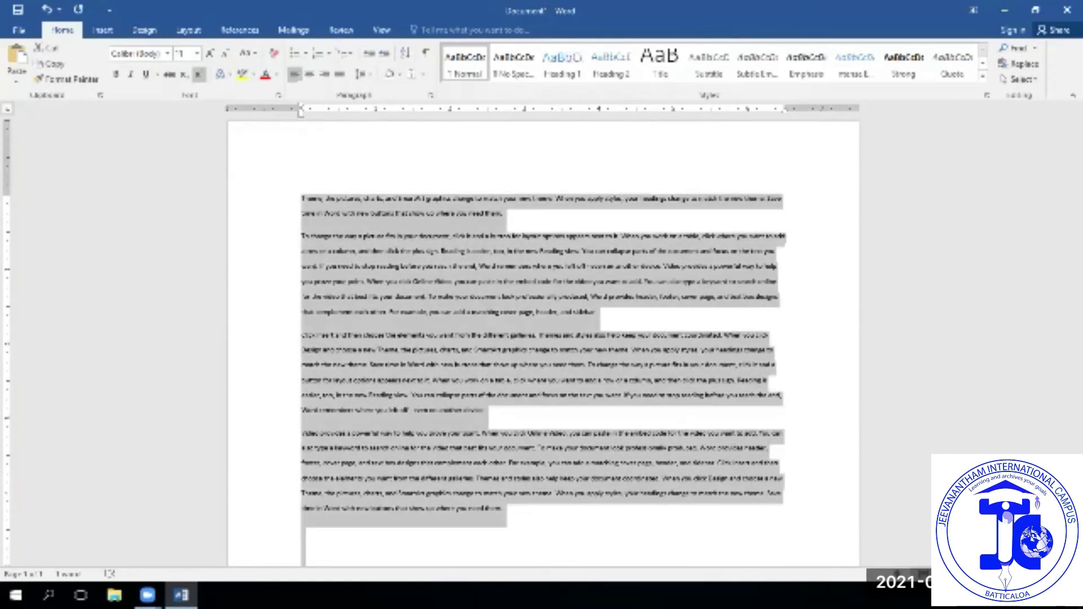
key(ctrl+shift+period)
key(ctrl+shift+period)
key(ctrl+j)
key(ctrl+b)
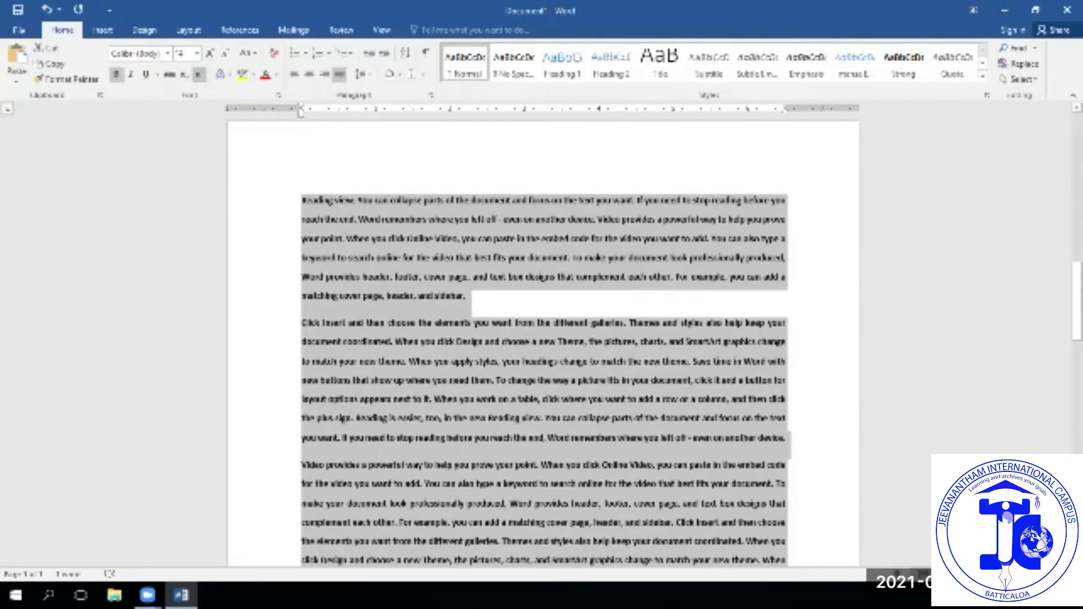
- Open the print settings and page through the preview to the last page and back to the first
key(ctrl+p)
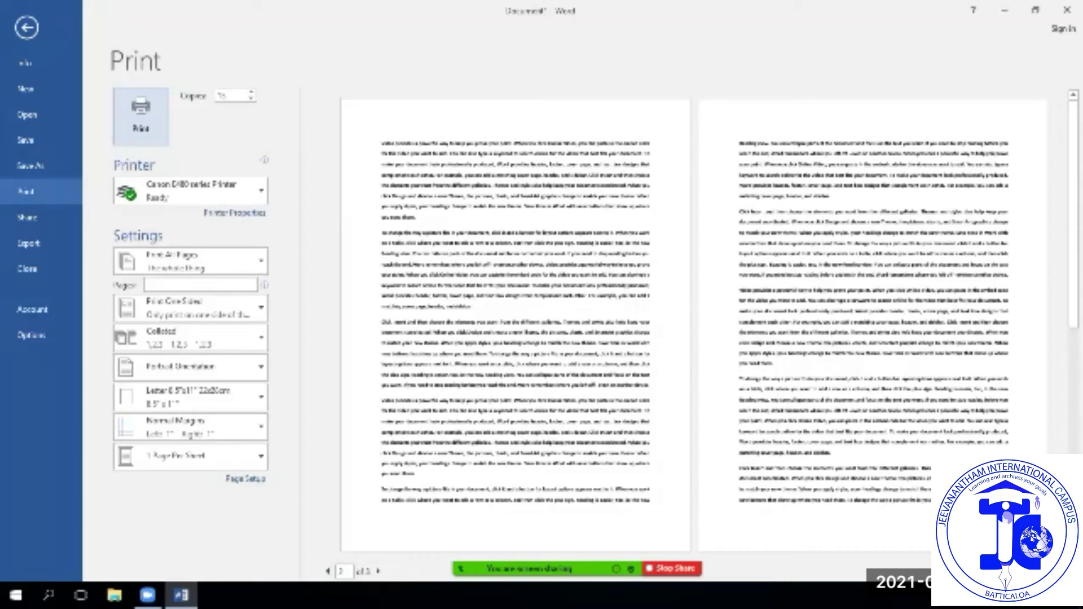
mouse_move(530, 568)
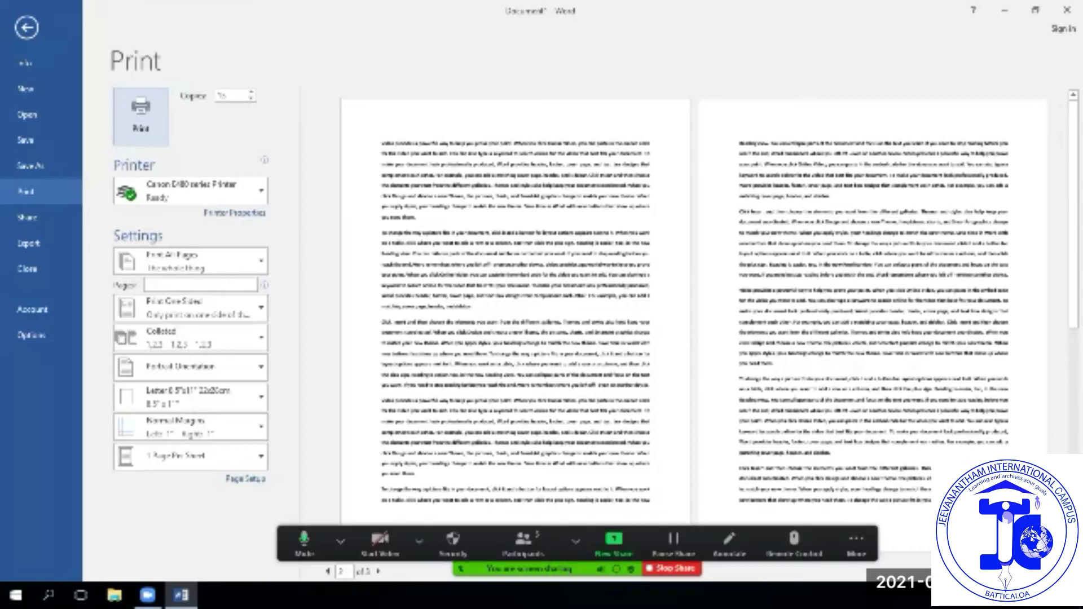
click(378, 571)
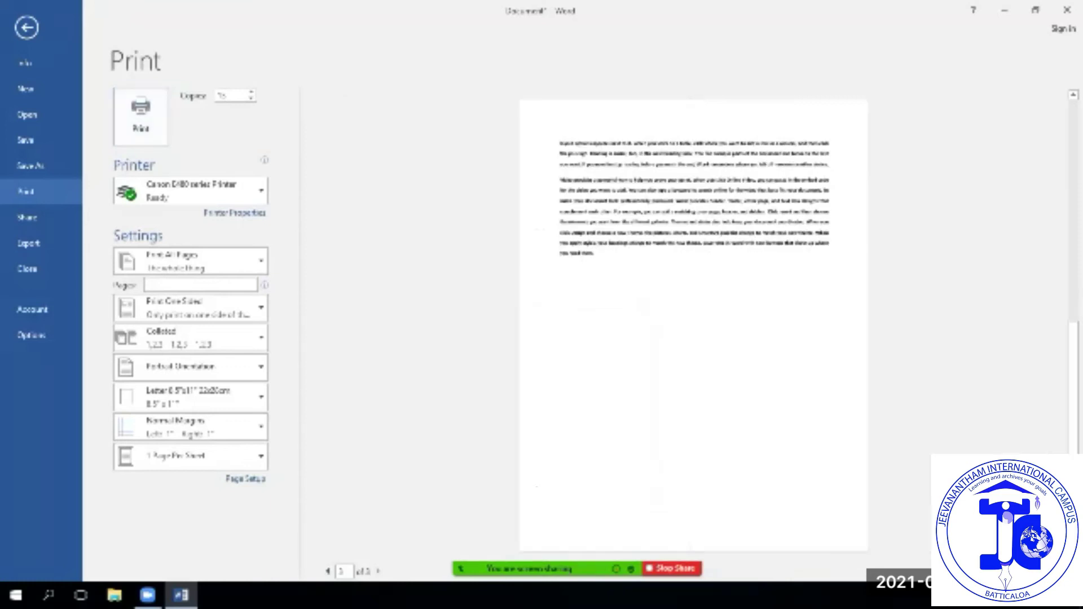
click(327, 571)
click(328, 571)
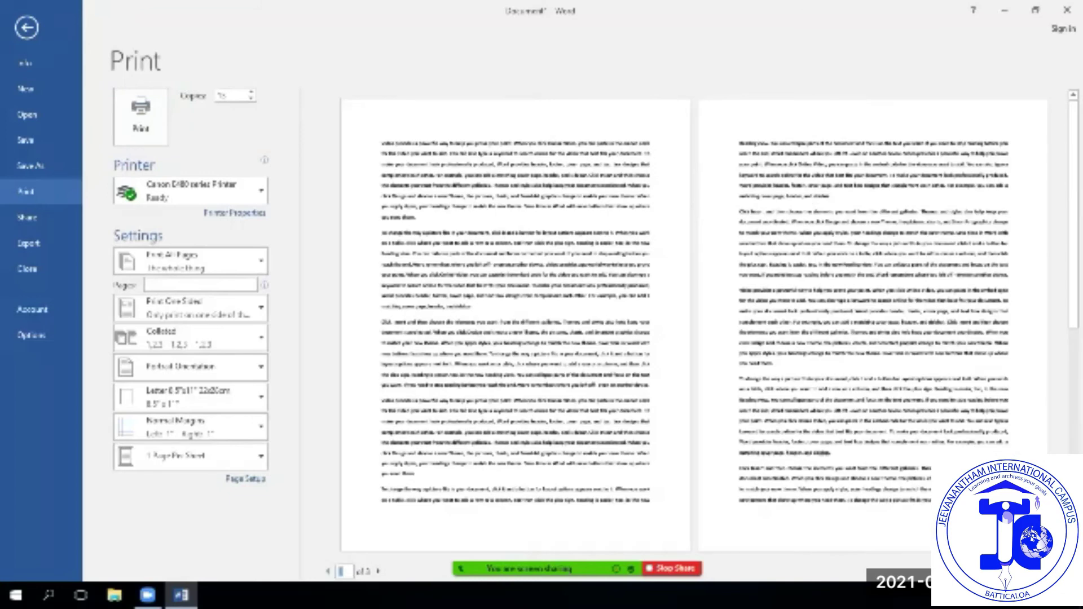
- Set the print range to Print Current Page and the number of copies to 1
key(Tab)
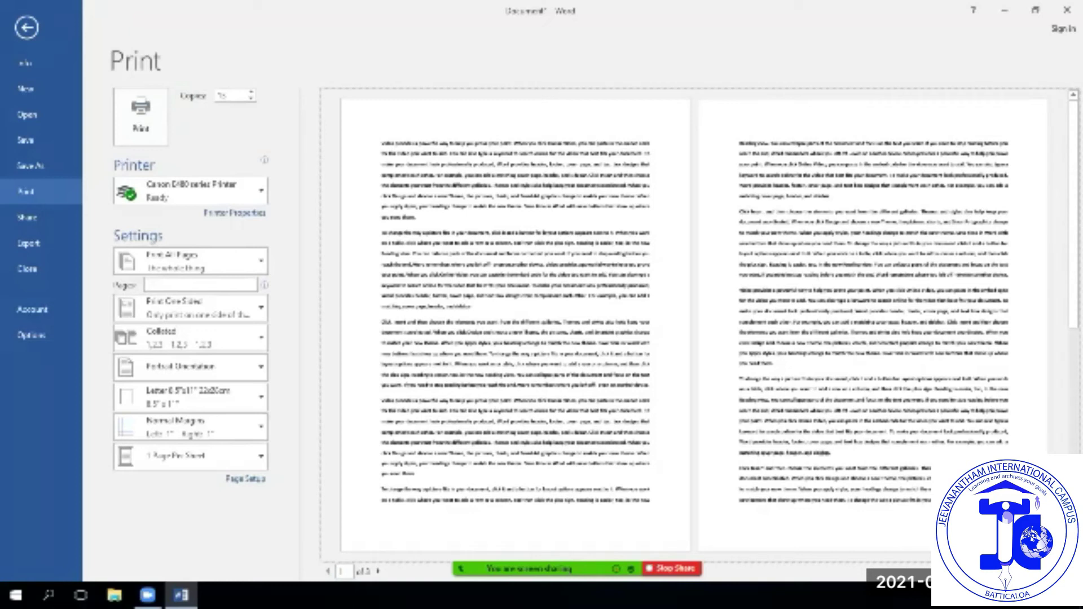
click(190, 261)
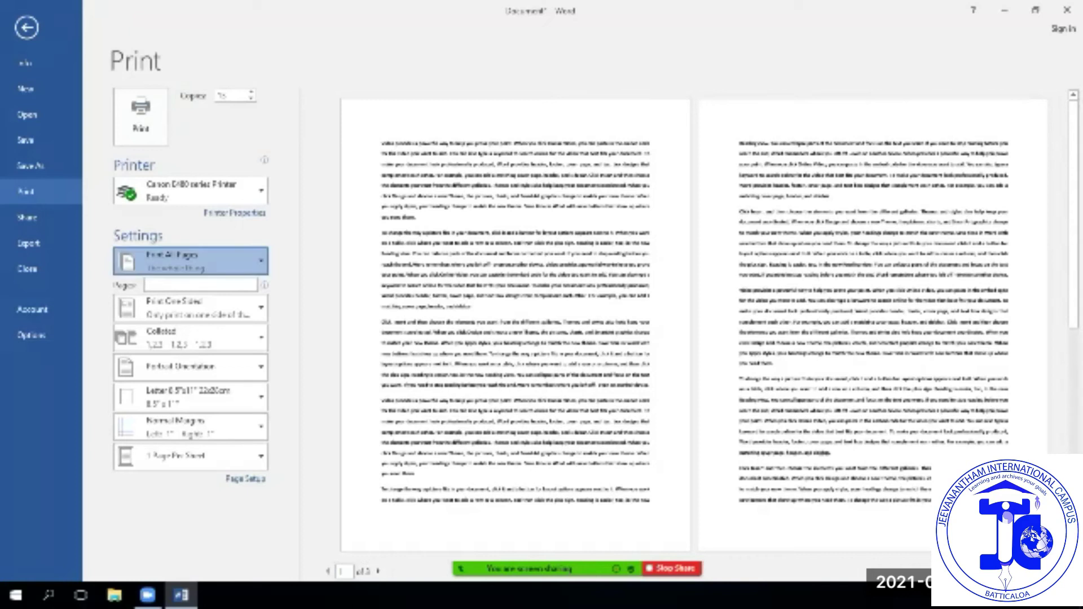
key(Return)
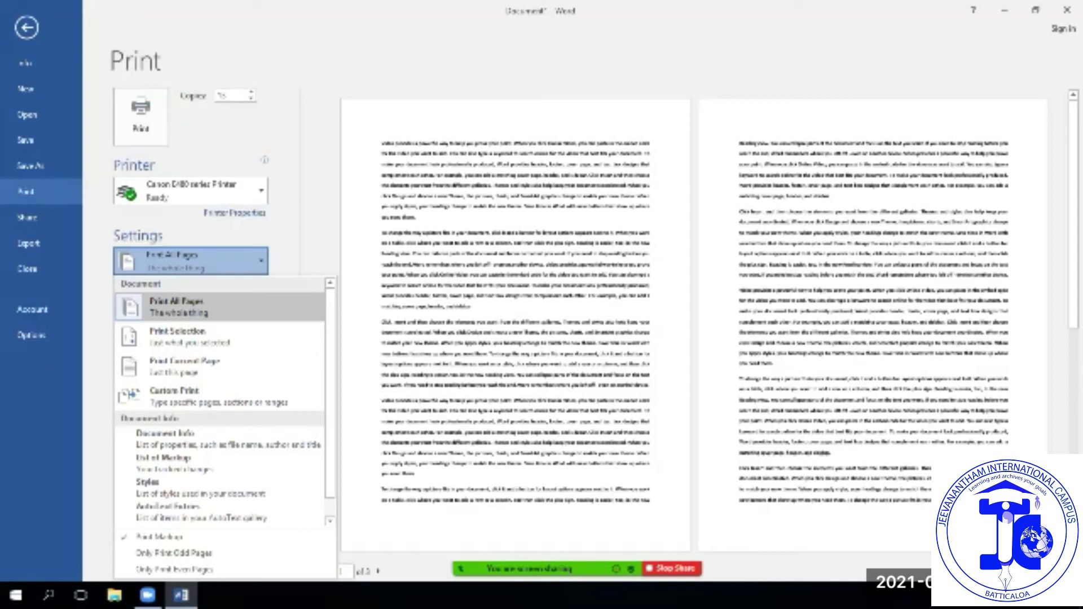
key(Down)
key(Down)
key(Return)
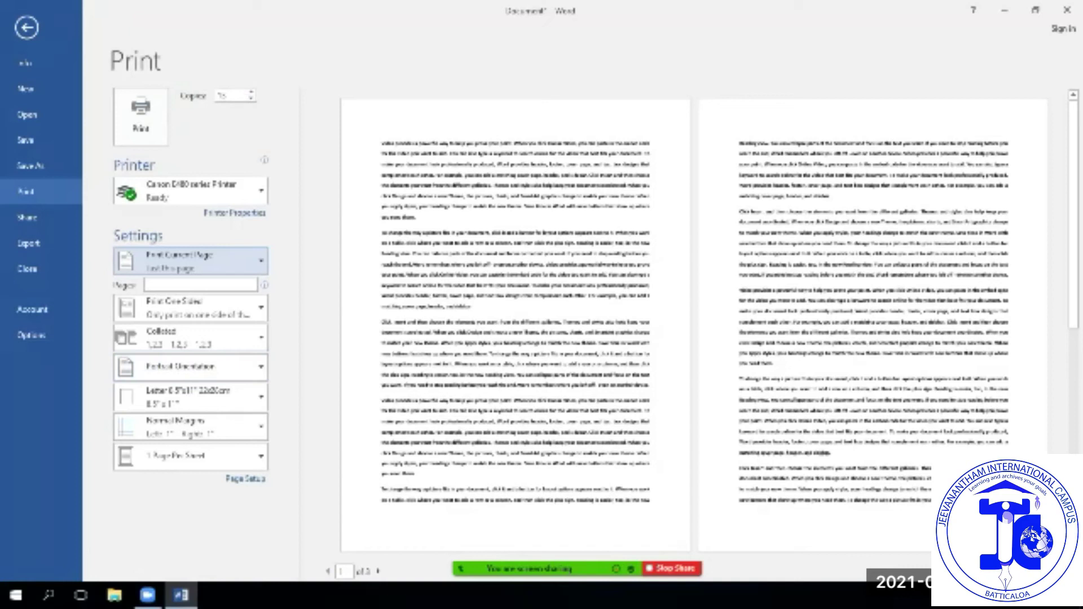
click(251, 98)
click(251, 98)
click(251, 98)
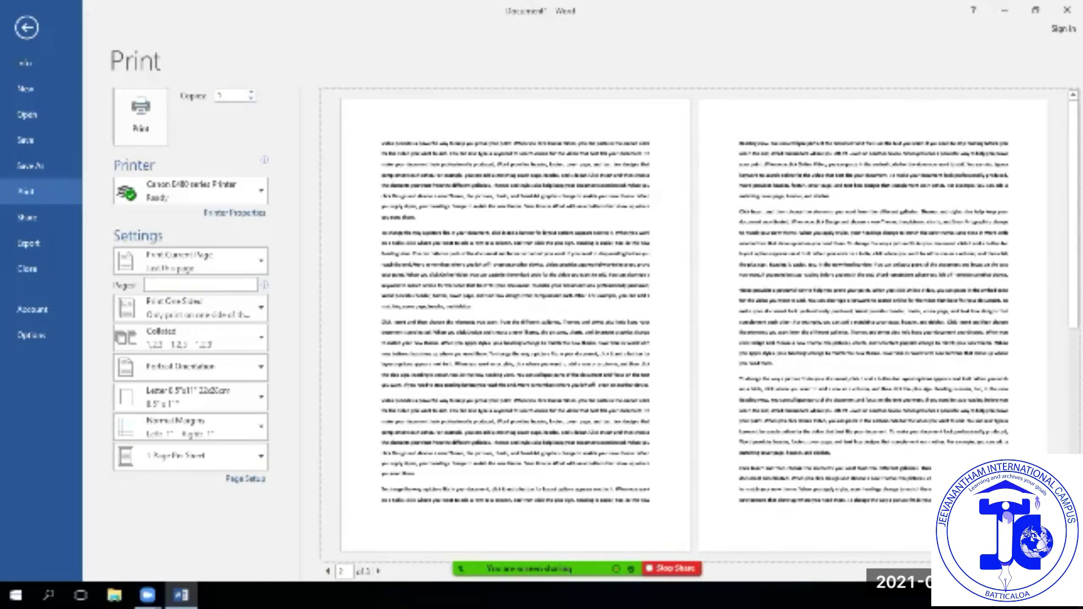
- Page through the print preview again, look over the list of available printers and return to the document
click(378, 571)
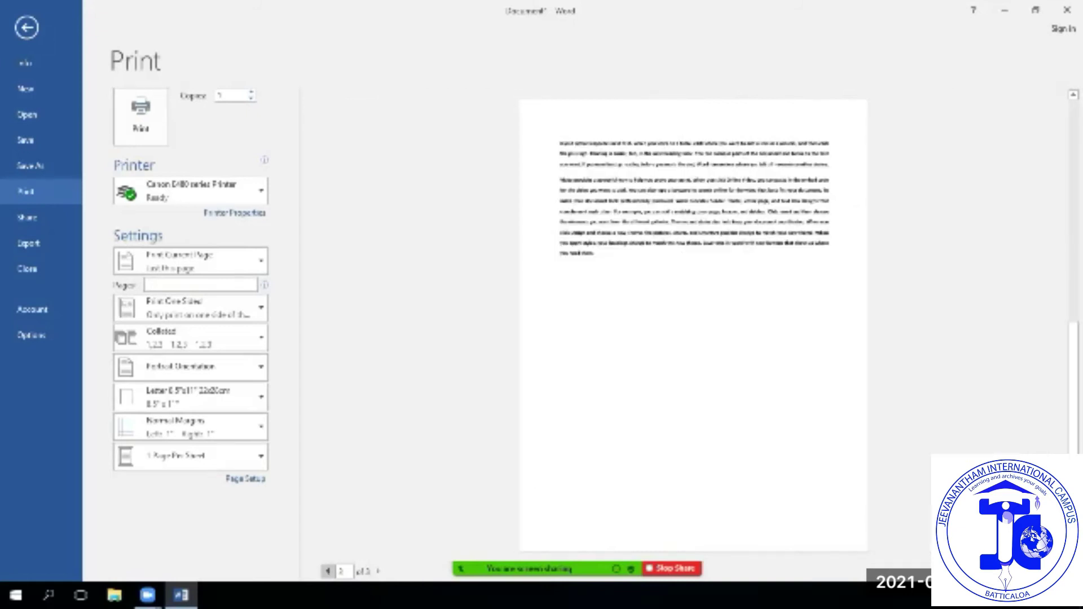
click(328, 571)
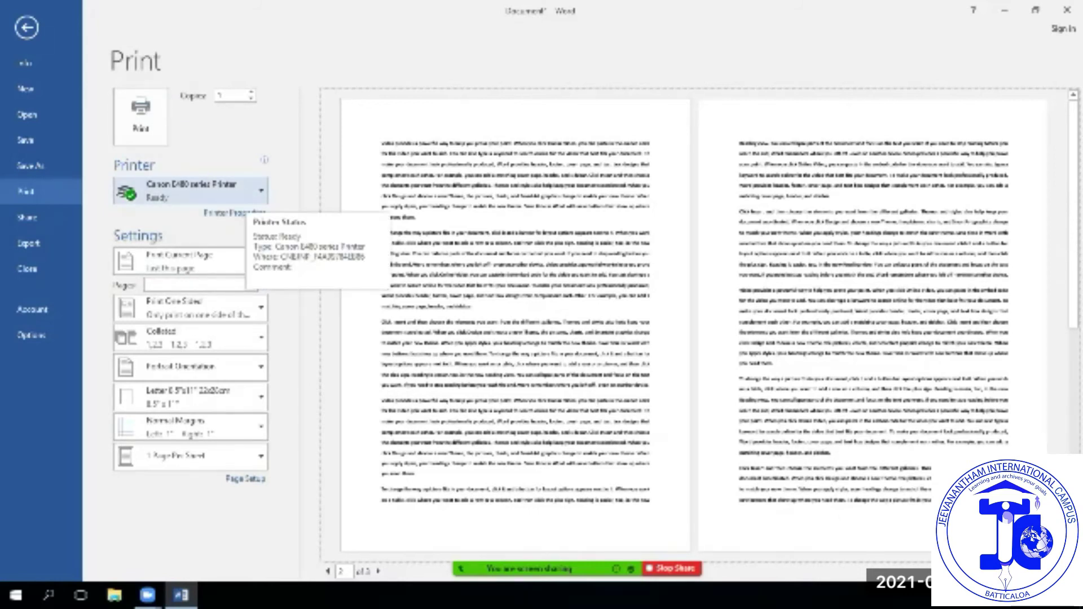
click(192, 191)
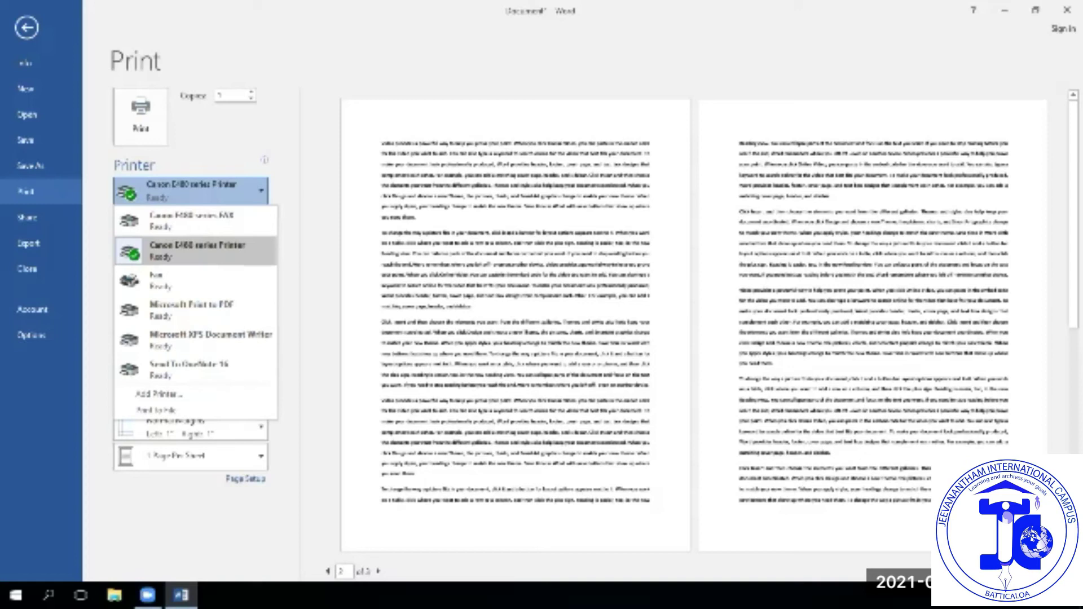
key(Escape)
key(Escape)
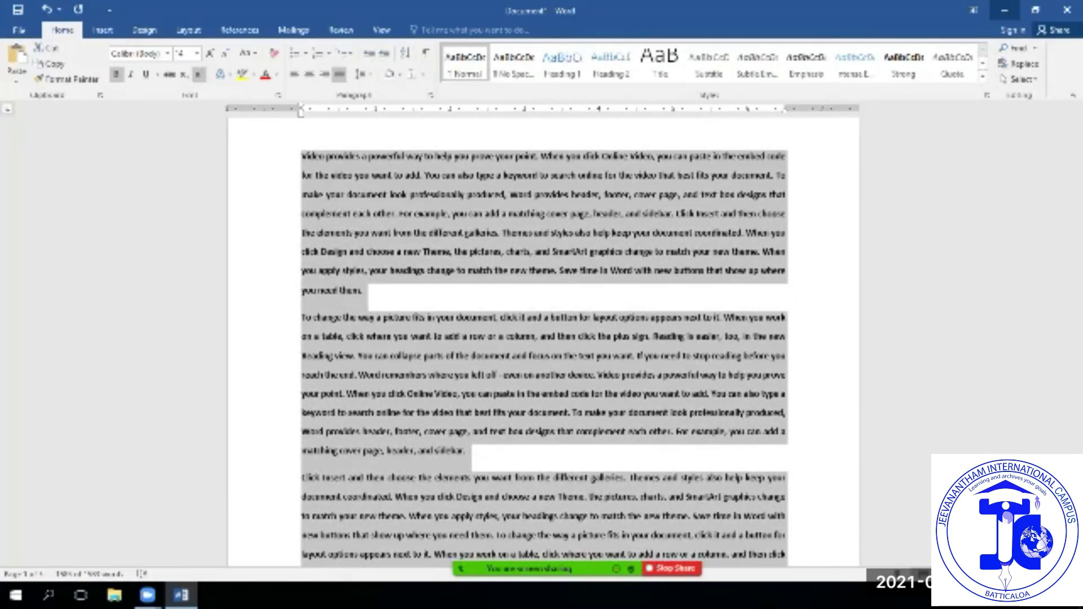
- Minimize the document, refresh the desktop and open Control Panel through the Windows search
click(1004, 10)
right_click(468, 213)
click(505, 253)
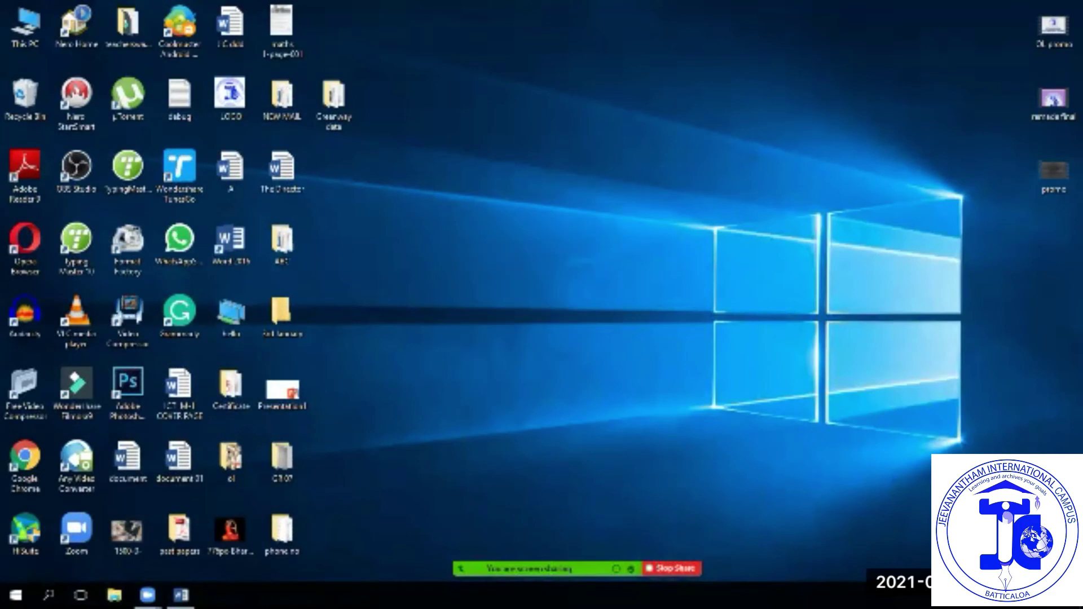
click(48, 595)
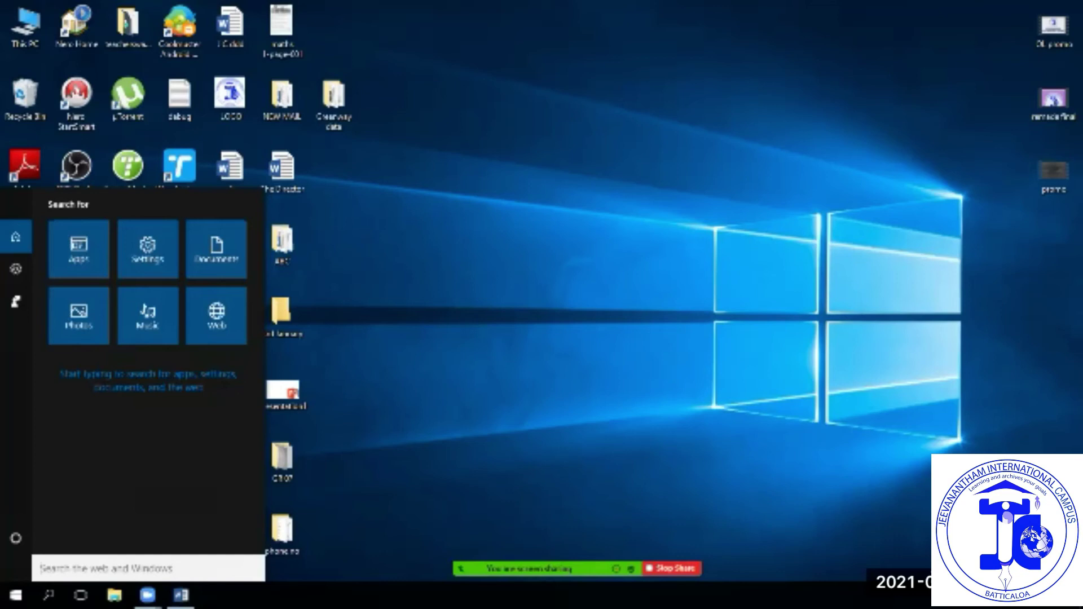
text(contr)
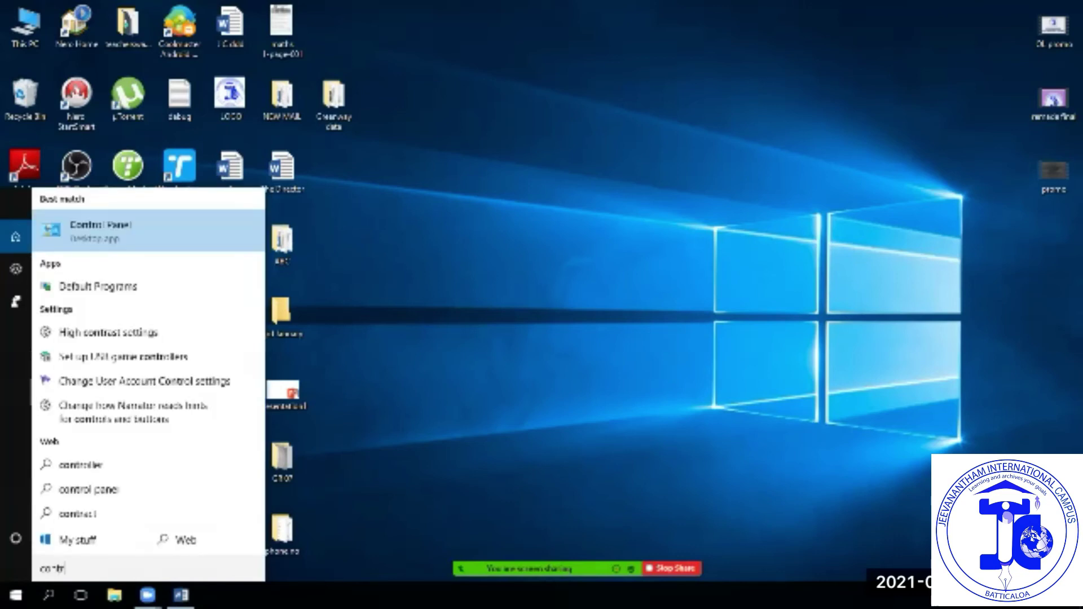
key(Return)
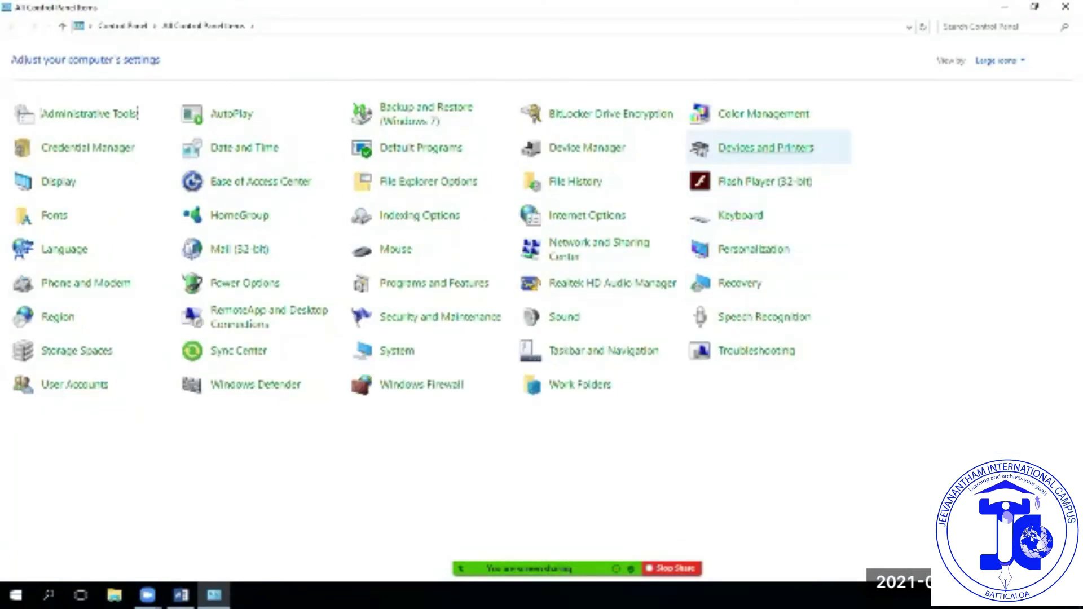
- Open Devices and Printers, view the Add a device search for devices and printers, and close it
click(765, 147)
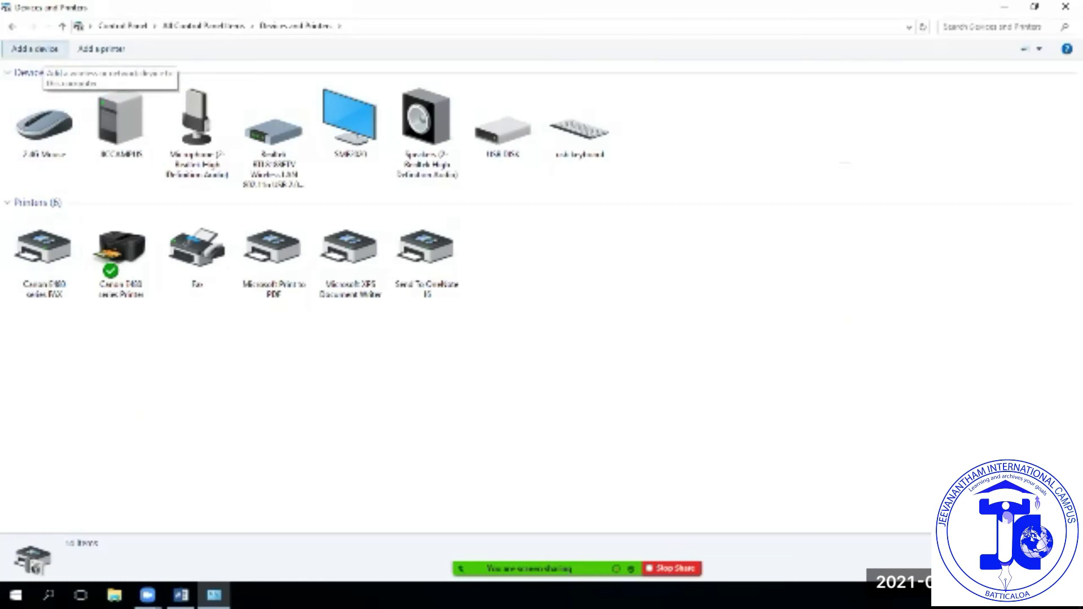
click(35, 49)
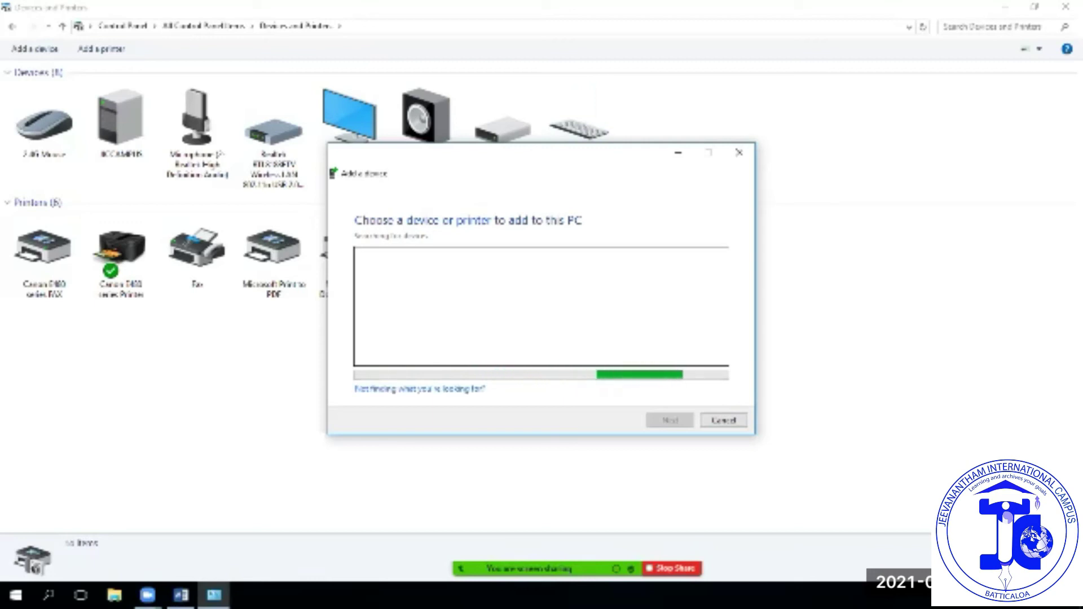
click(739, 152)
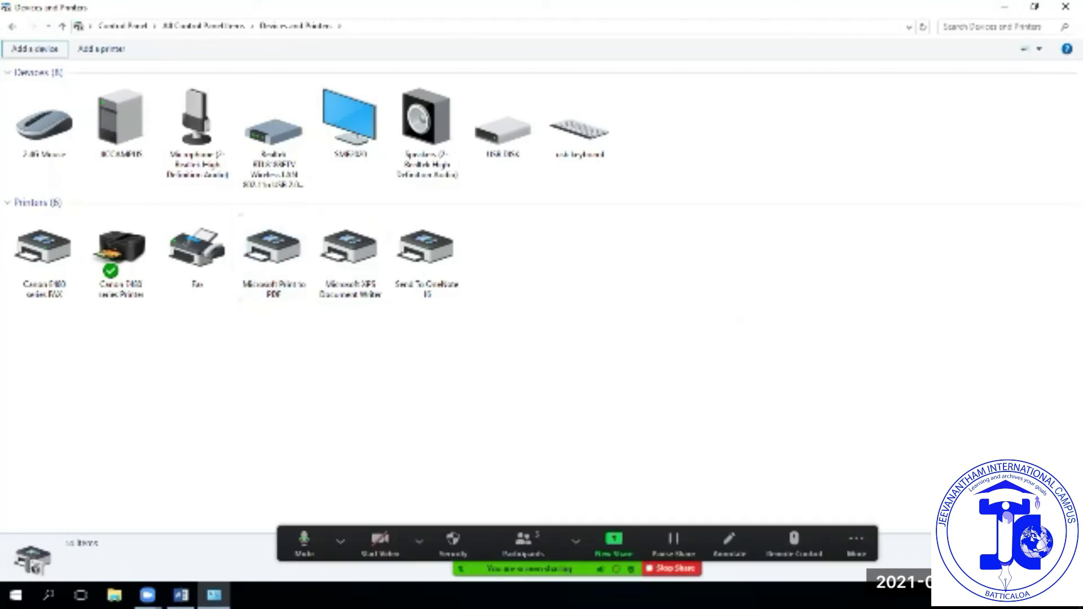
- View the Add a device search and cancel it, and view the Add a printer search and close it
click(522, 543)
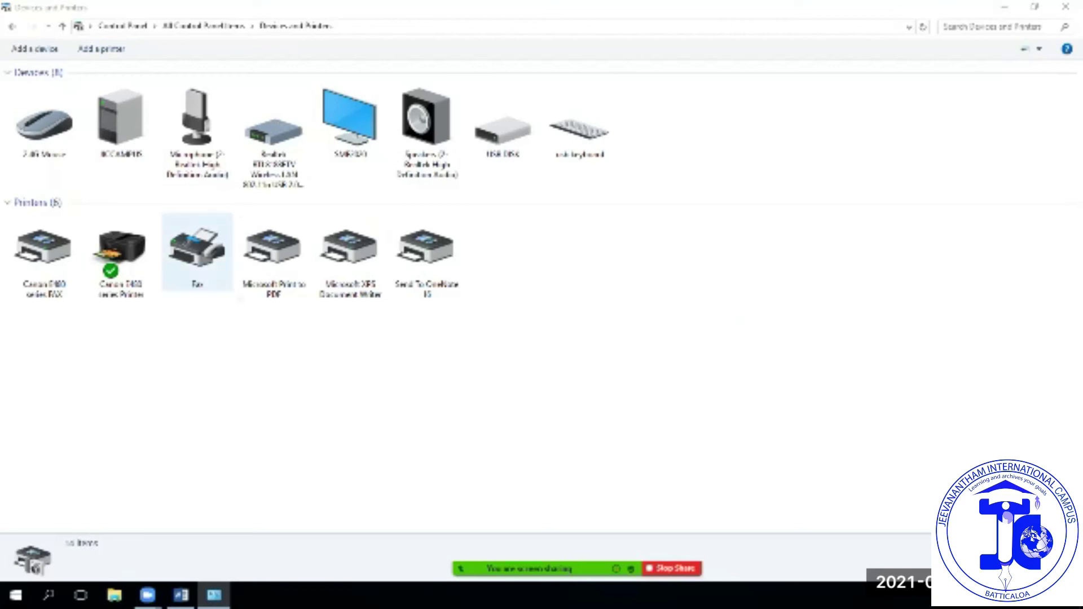
click(35, 48)
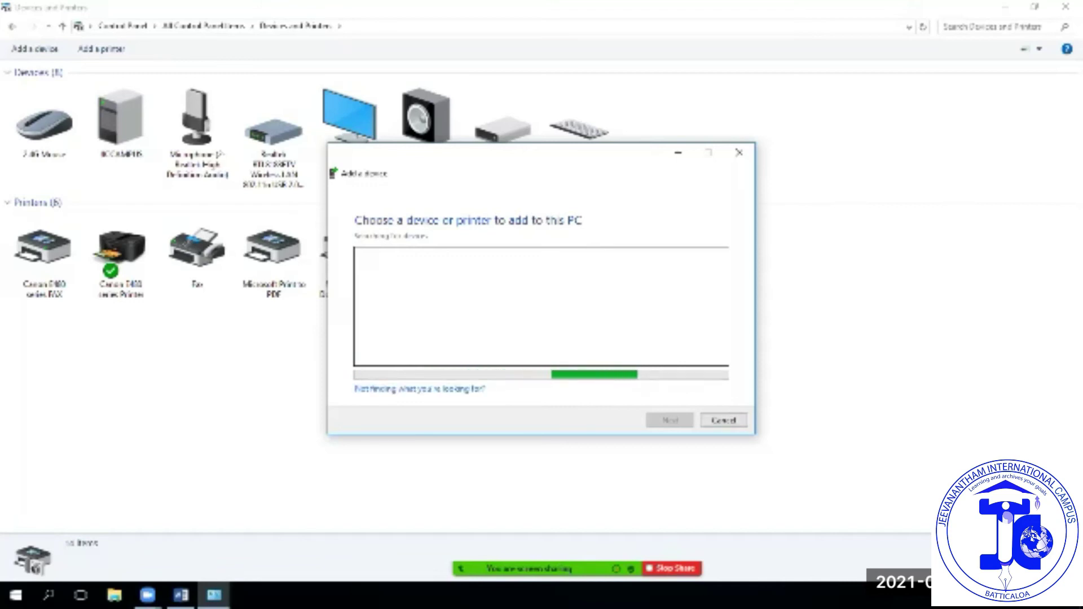
click(723, 419)
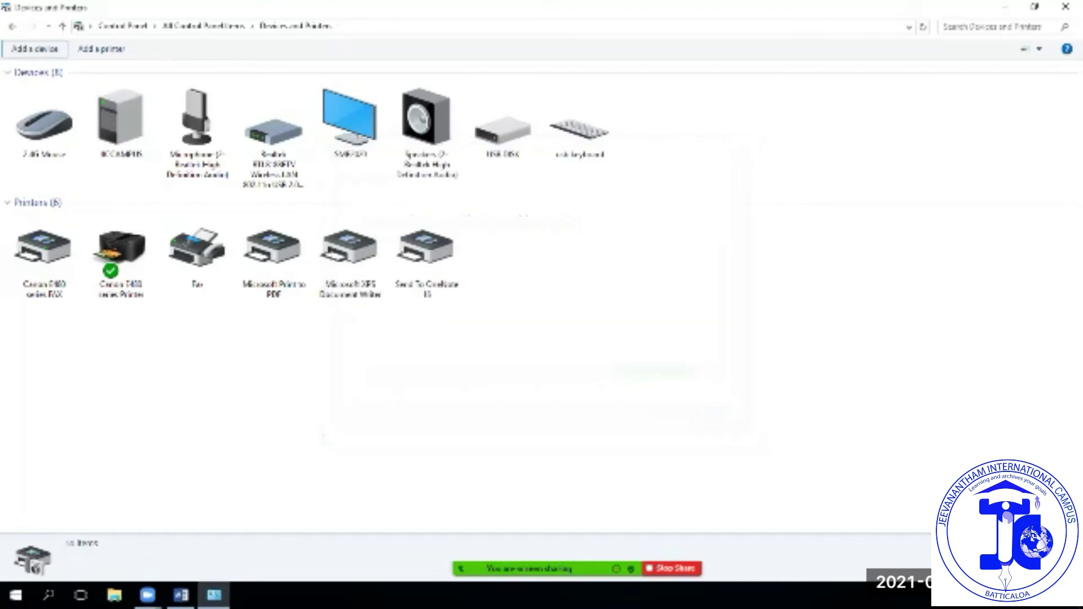
click(101, 49)
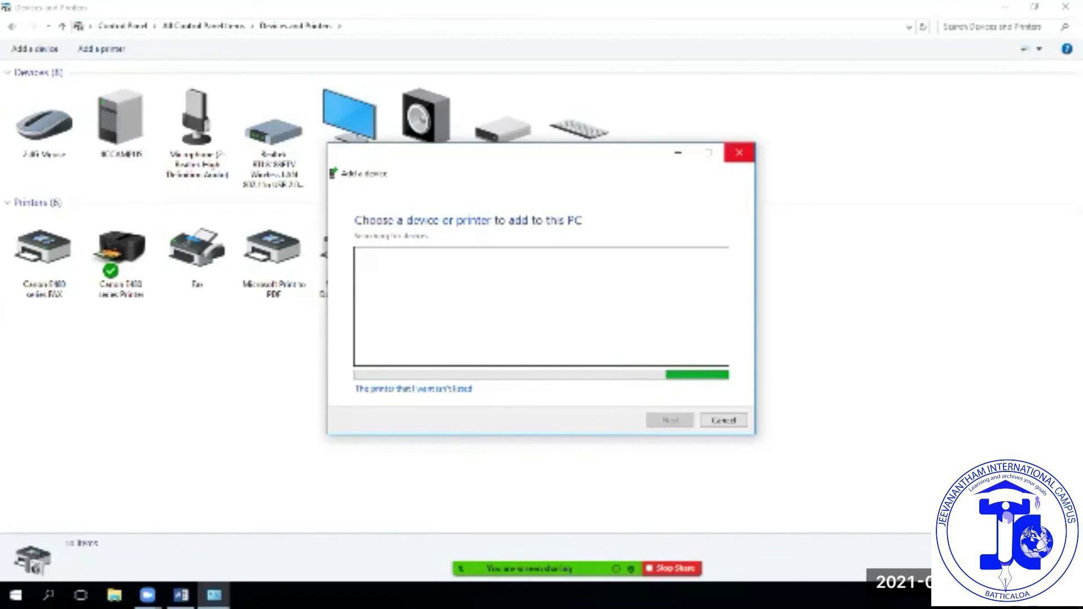
click(739, 152)
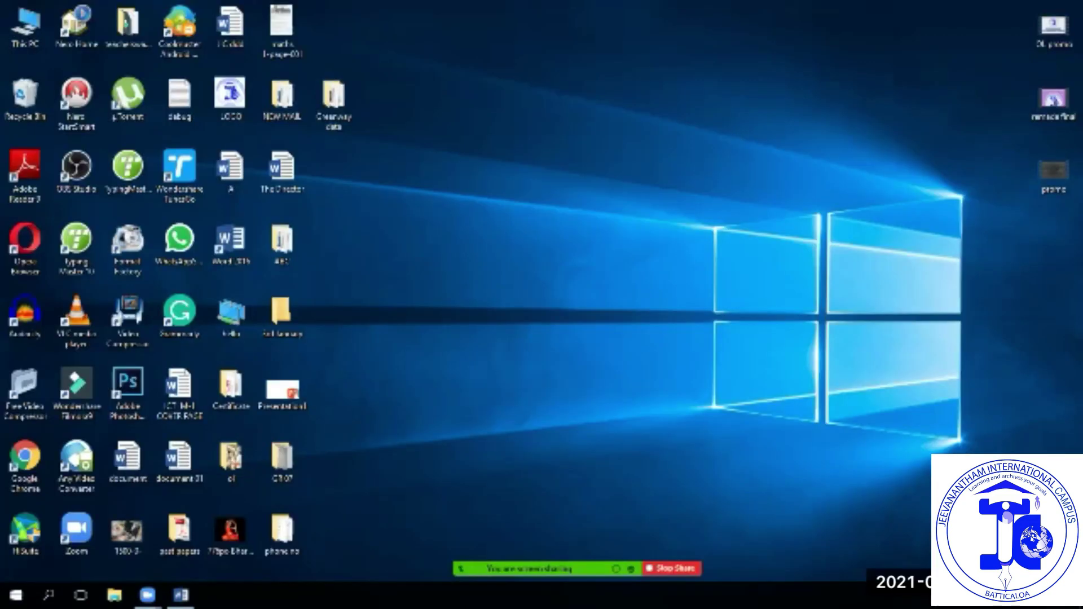
- Refresh the desktop twice and switch back to the open Word document
right_click(460, 290)
click(494, 326)
right_click(459, 285)
click(494, 325)
click(181, 595)
- Look through the document text, check its print preview and return to the document
click(591, 249)
scroll(591, 249, down, 7)
scroll(542, 338, down, 10)
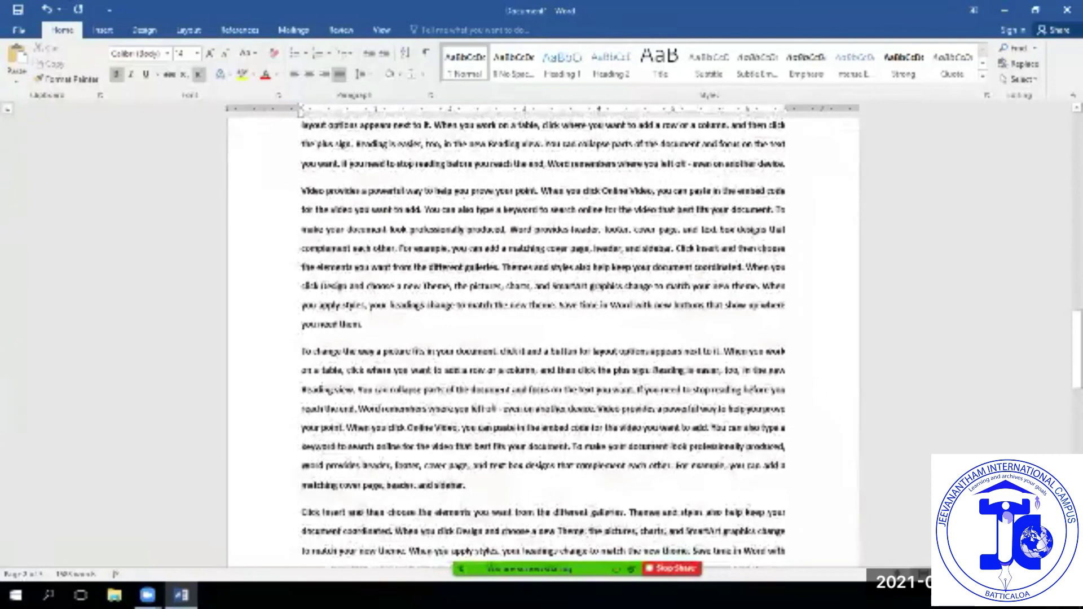
key(ctrl+p)
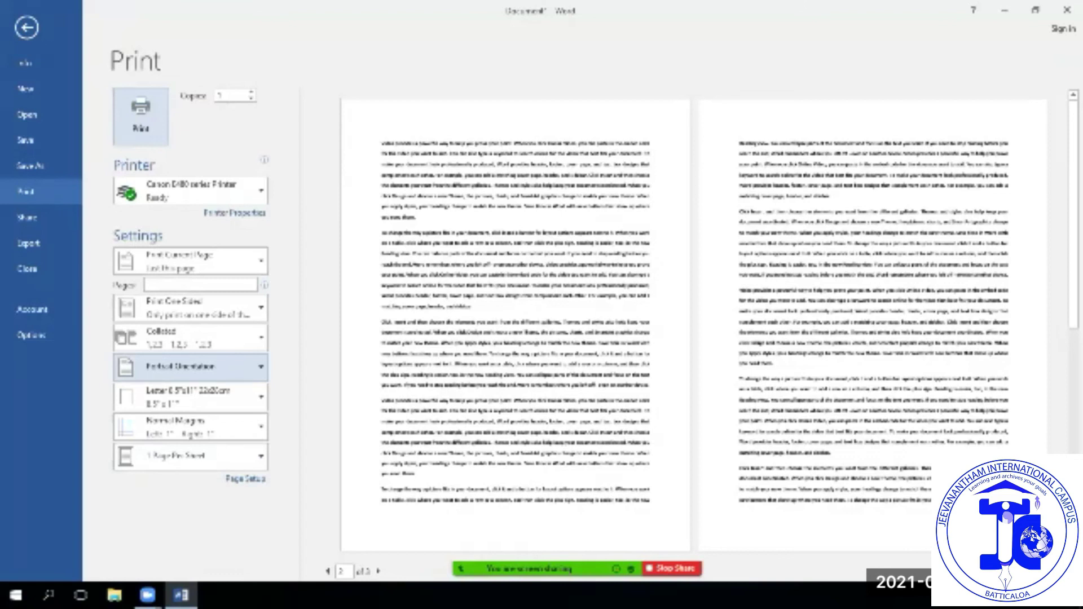
scroll(542, 316, up, 1)
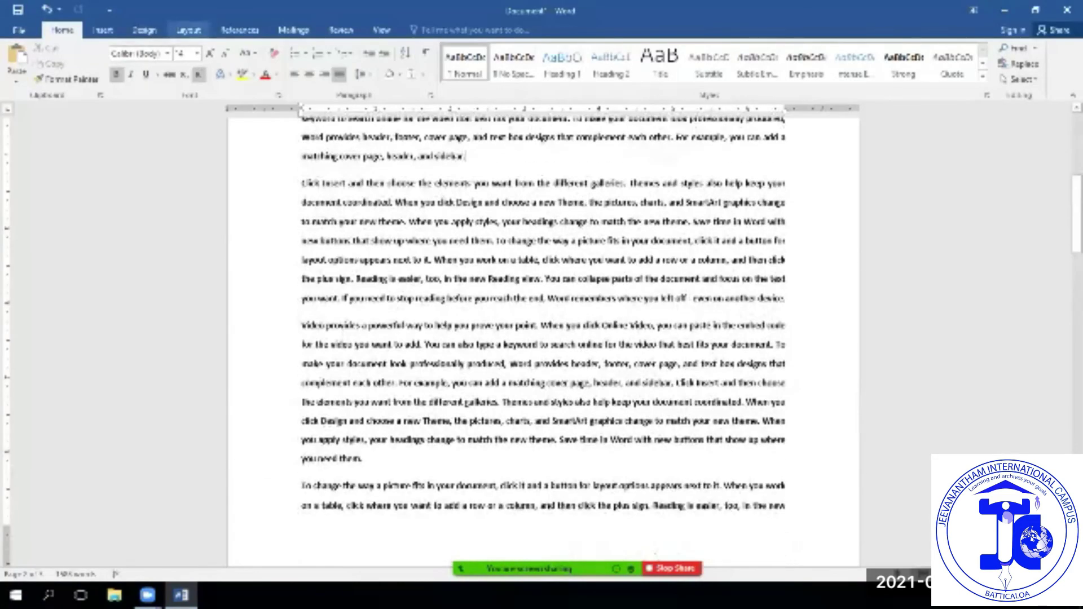
- Set the document's paper size to A4 and its page orientation to Landscape
click(188, 30)
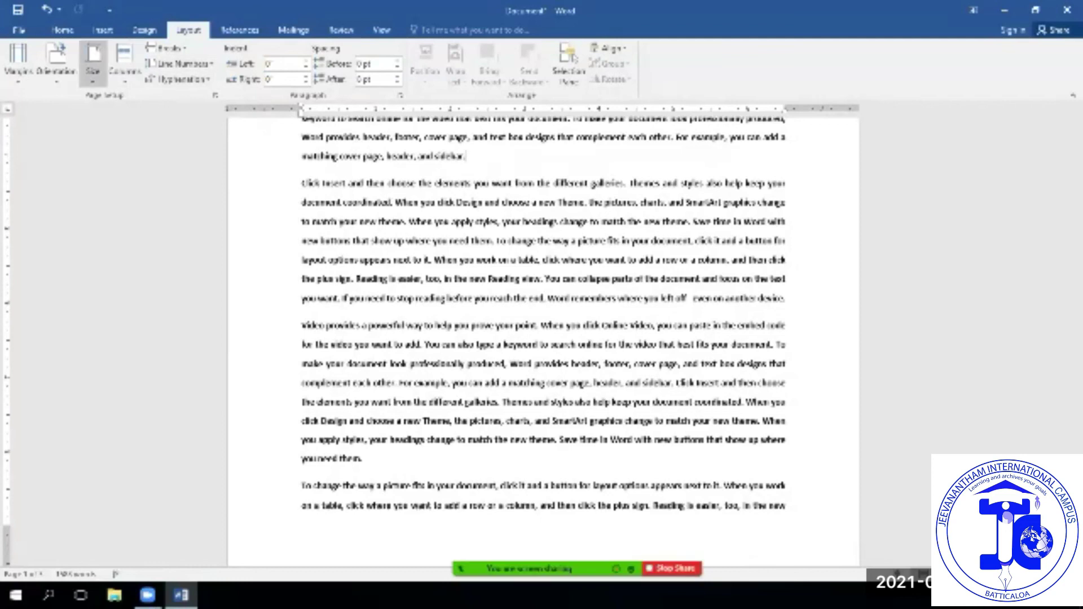
click(93, 62)
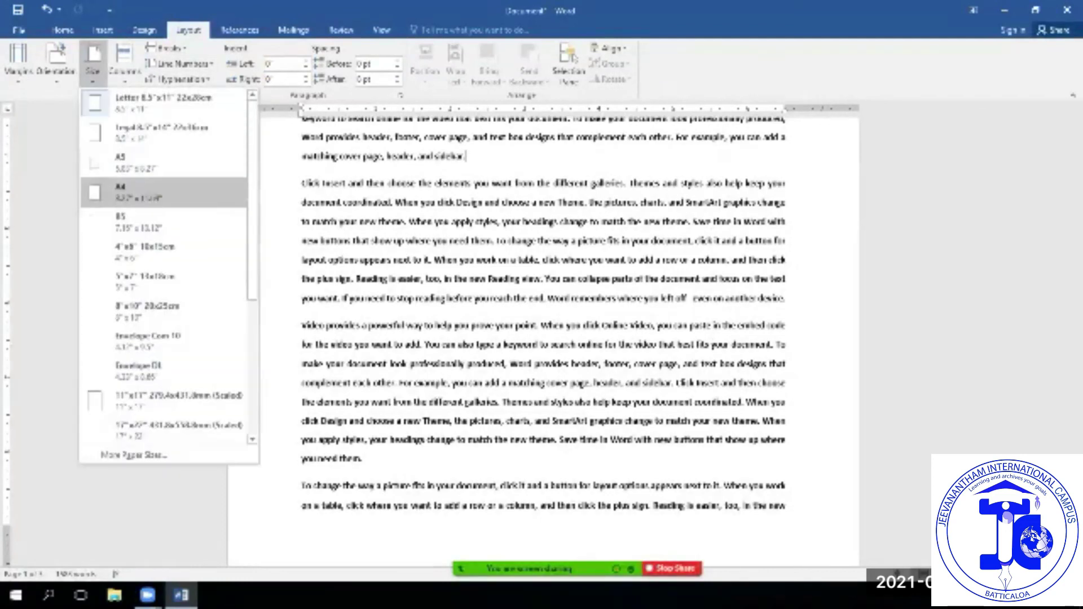
click(163, 192)
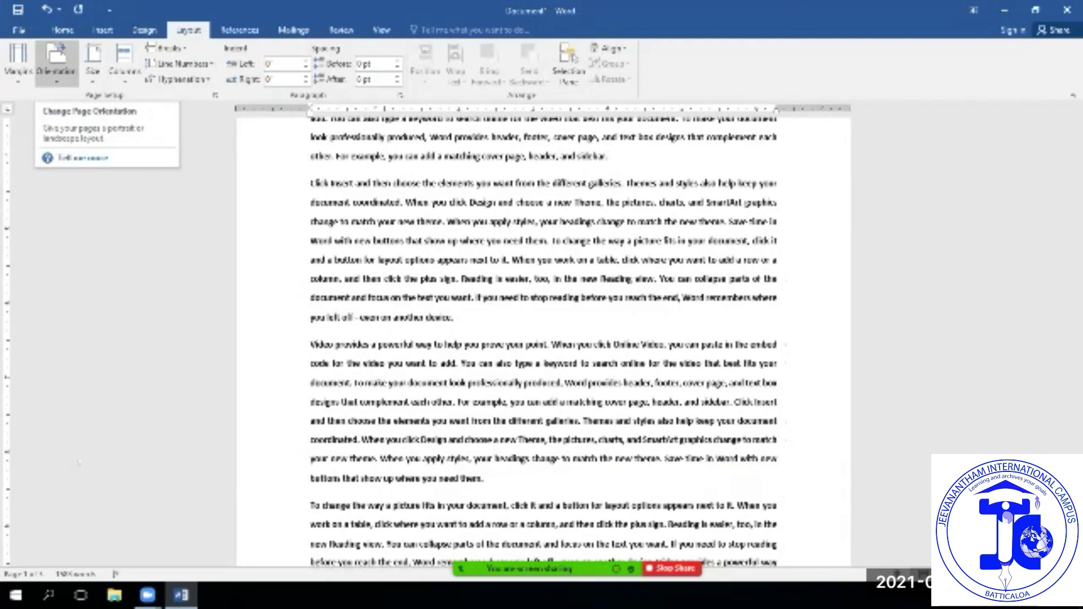
click(57, 65)
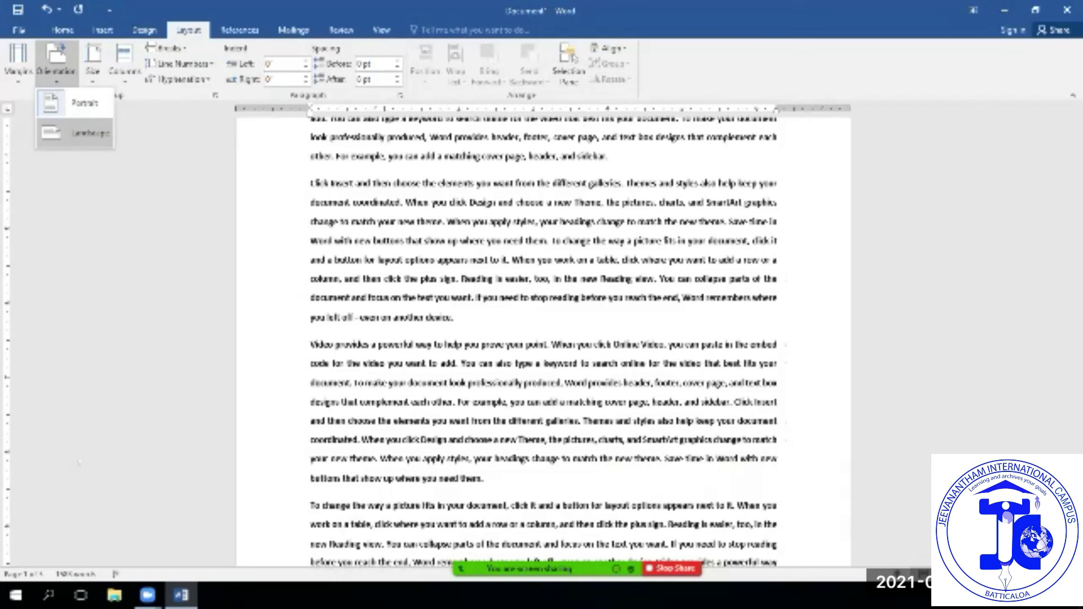
click(84, 133)
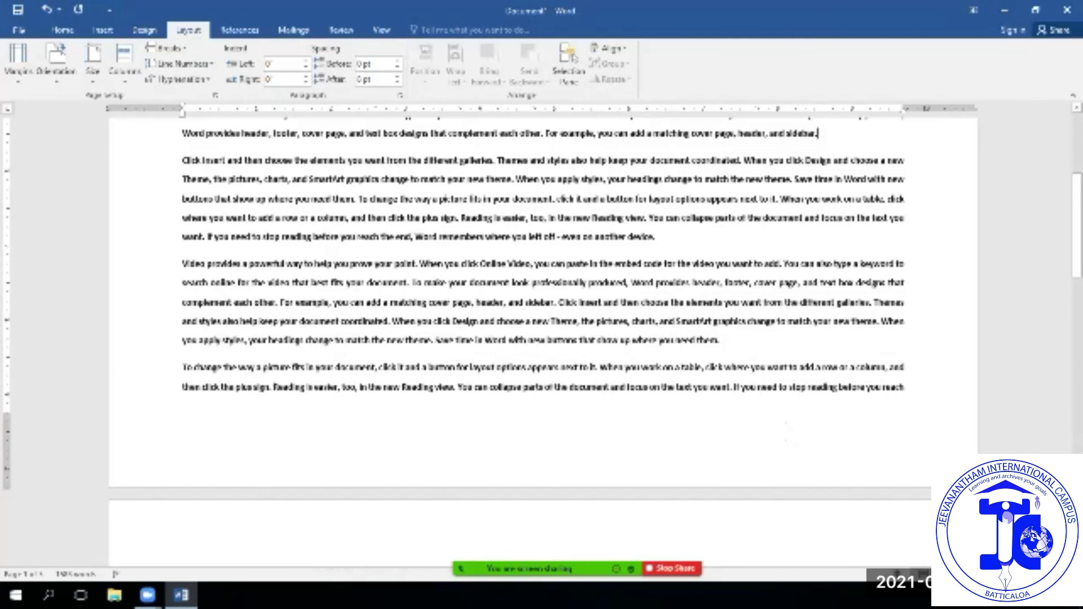
- Open the print preview and page through the A4 landscape pages to the last one and back
key(ctrl+p)
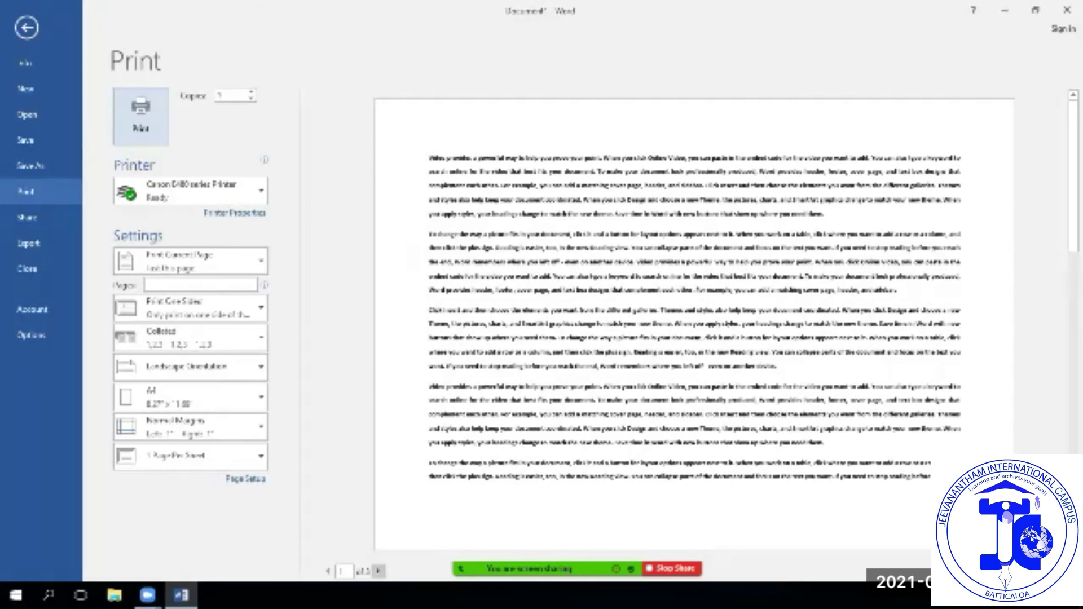
click(378, 571)
click(378, 571)
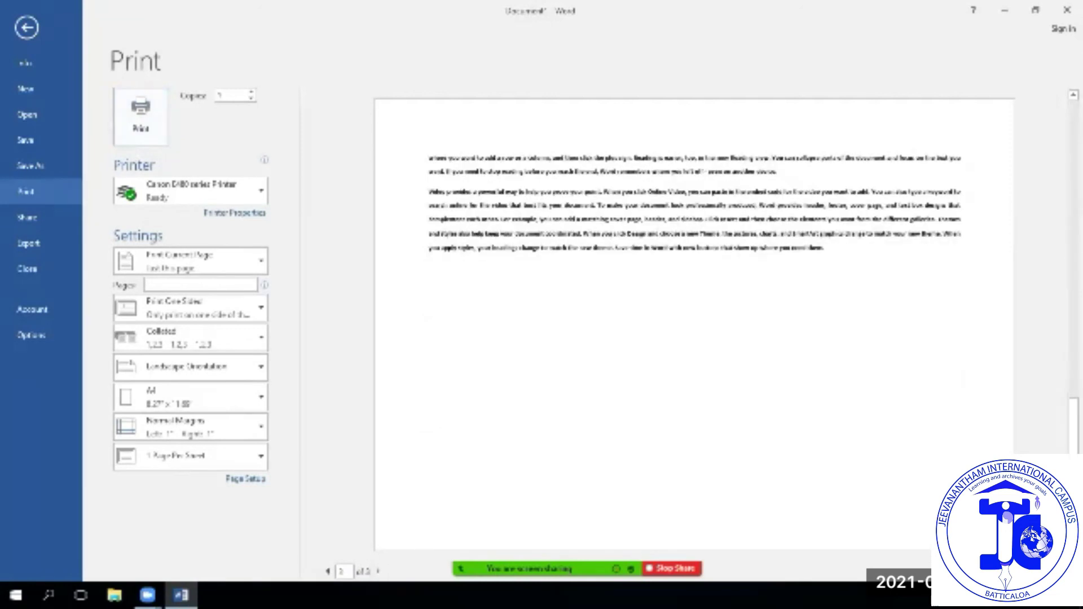
scroll(693, 324, up, 2)
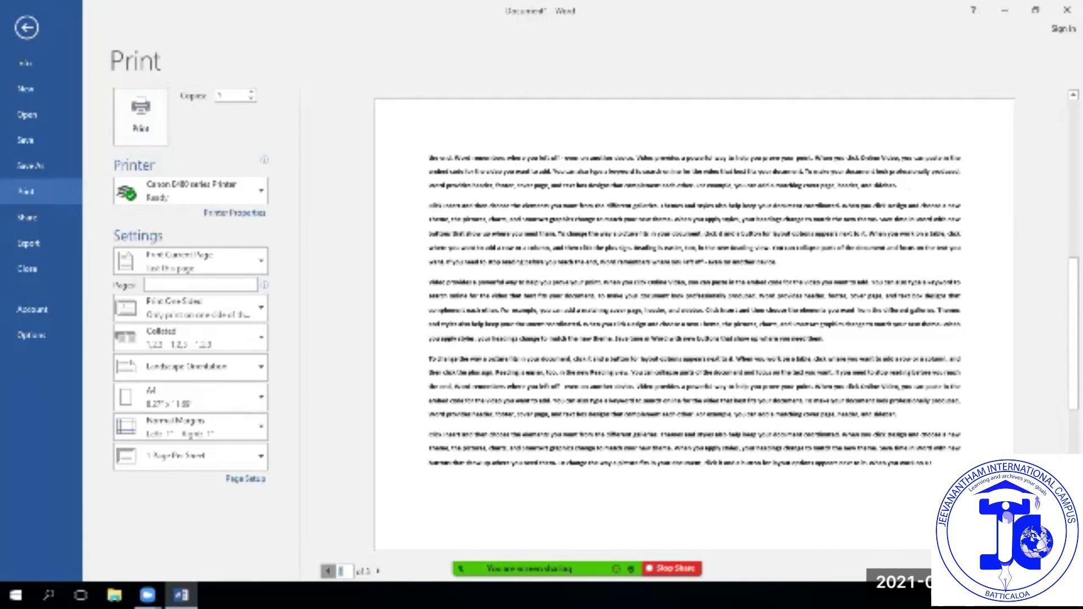